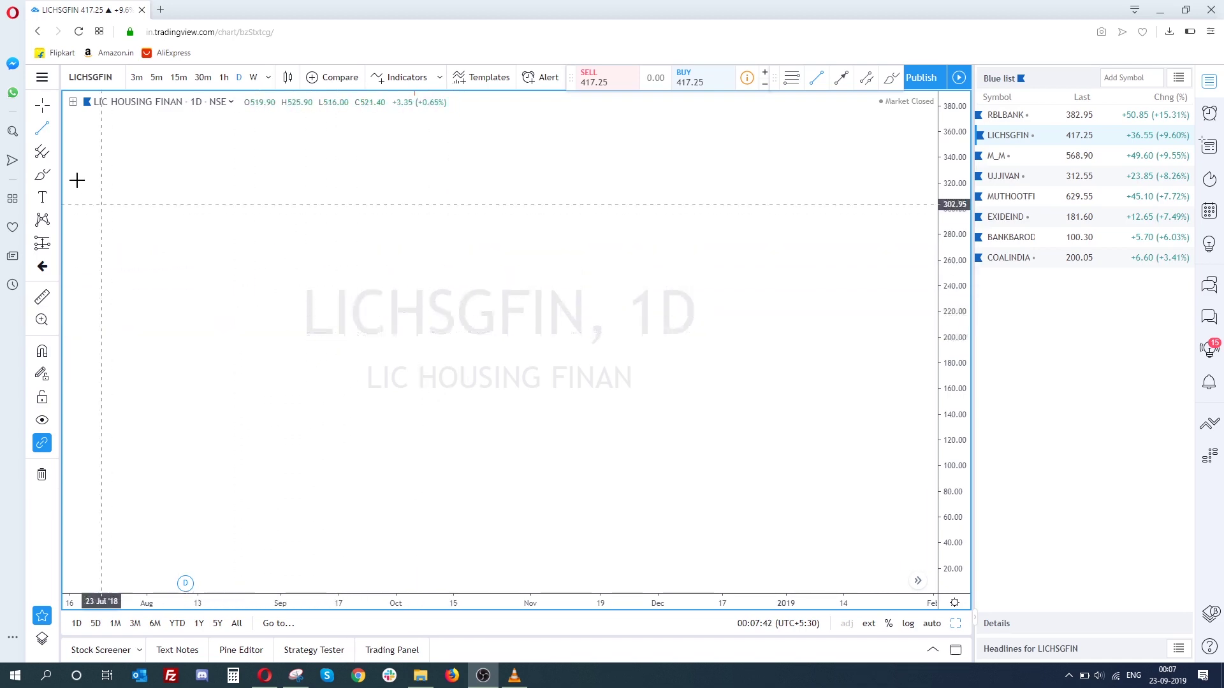
Step: Draw two rising trend lines, about 182.50 to 277.70 and 84.30 to 193.90, and brush a price wave between them that breaks out upward
click(171, 359)
click(543, 237)
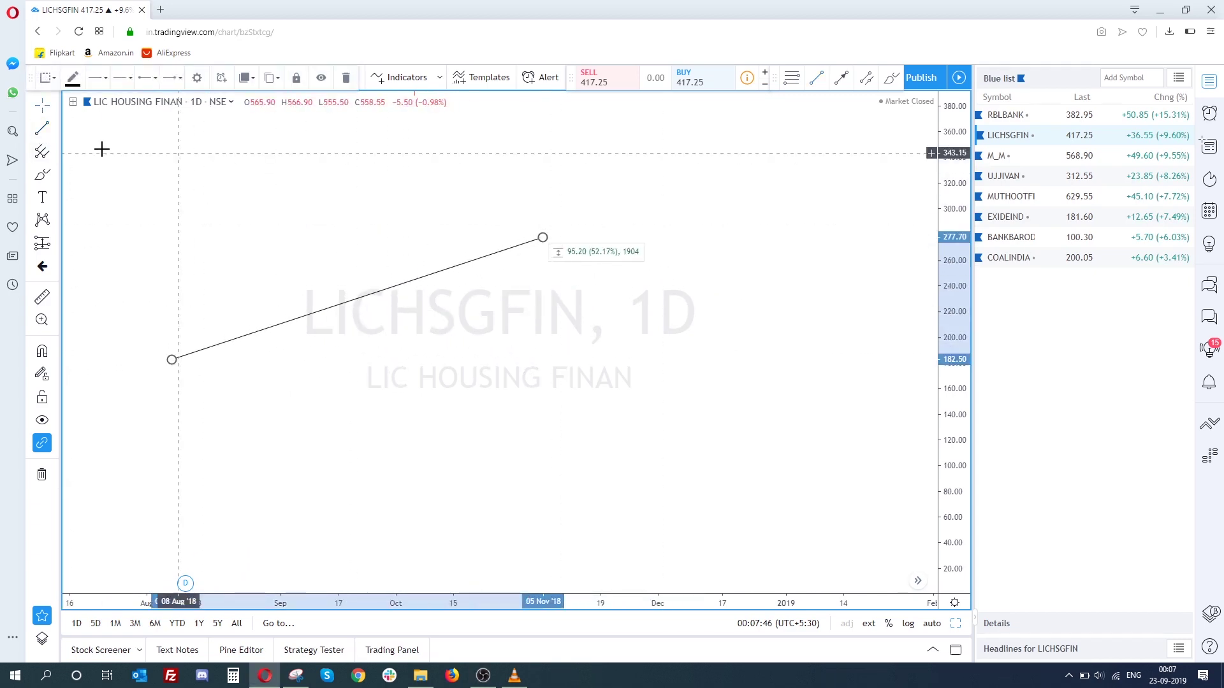
click(222, 485)
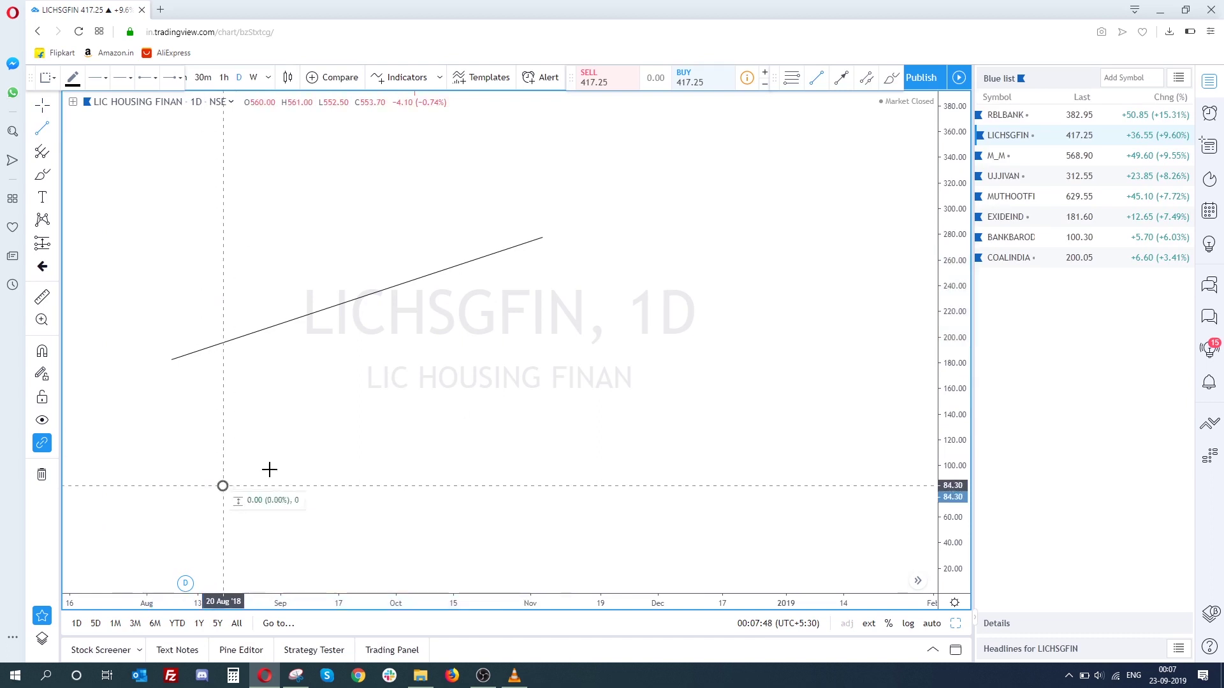
click(600, 344)
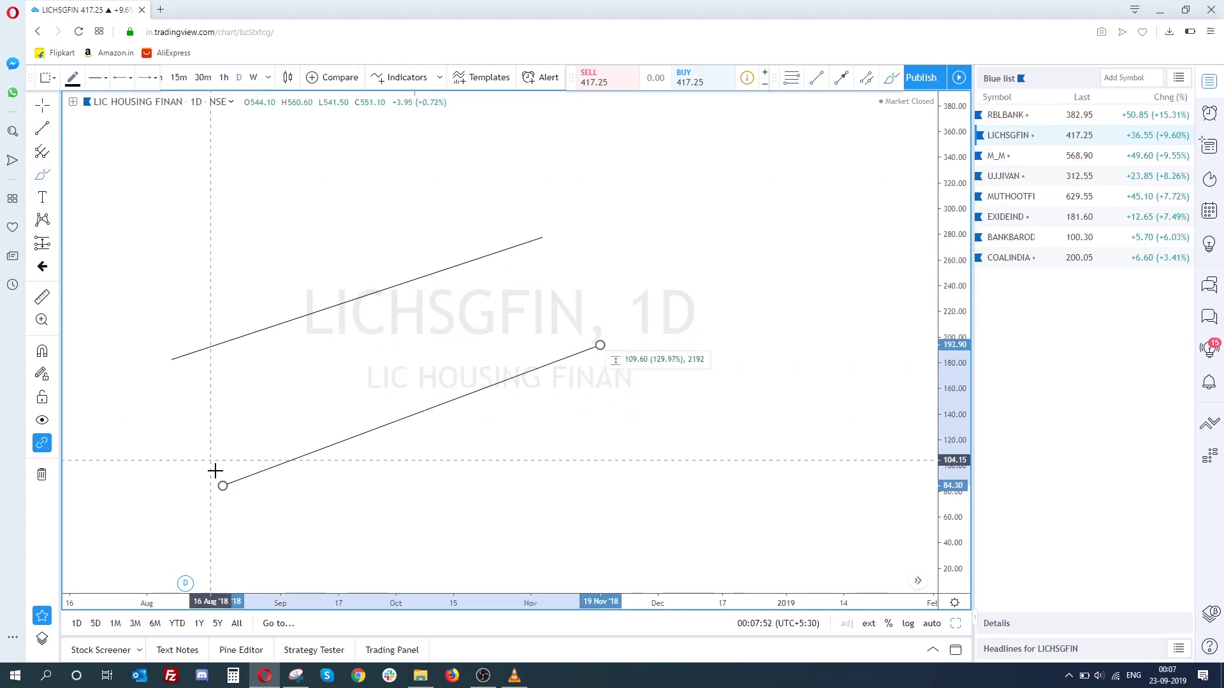
mouse_move(138, 424)
mouse_down()
mouse_move(245, 479)
mouse_move(274, 450)
mouse_move(276, 355)
mouse_move(281, 328)
mouse_move(298, 319)
mouse_move(423, 412)
mouse_move(486, 251)
mouse_move(606, 347)
mouse_move(632, 198)
mouse_up()
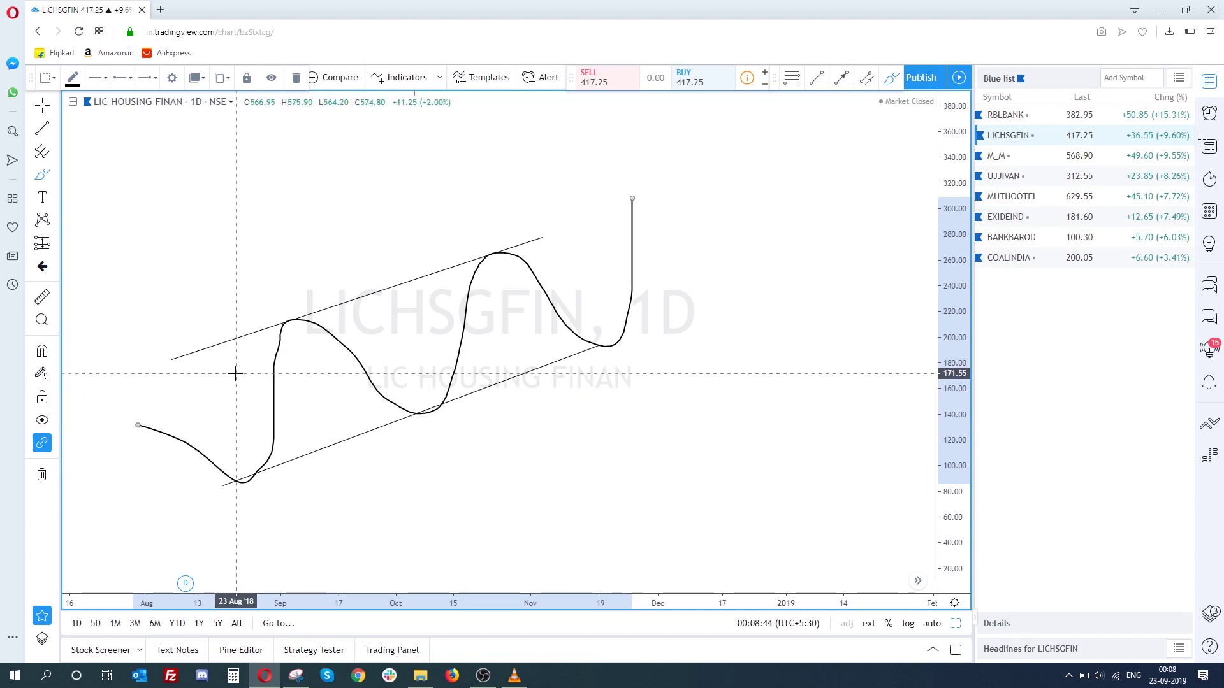
Step: Clear all drawings and draw two roughly parallel falling trend lines, starting the lower one at about 154.70 on 24 Aug '18
click(43, 475)
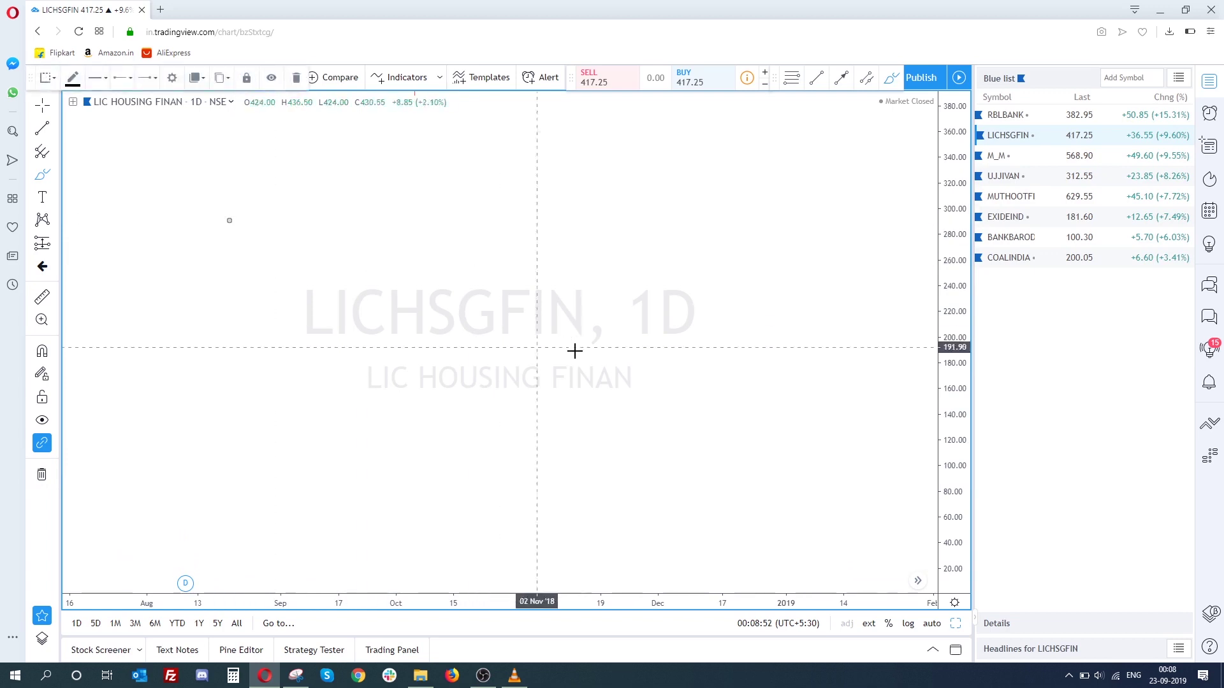
click(42, 128)
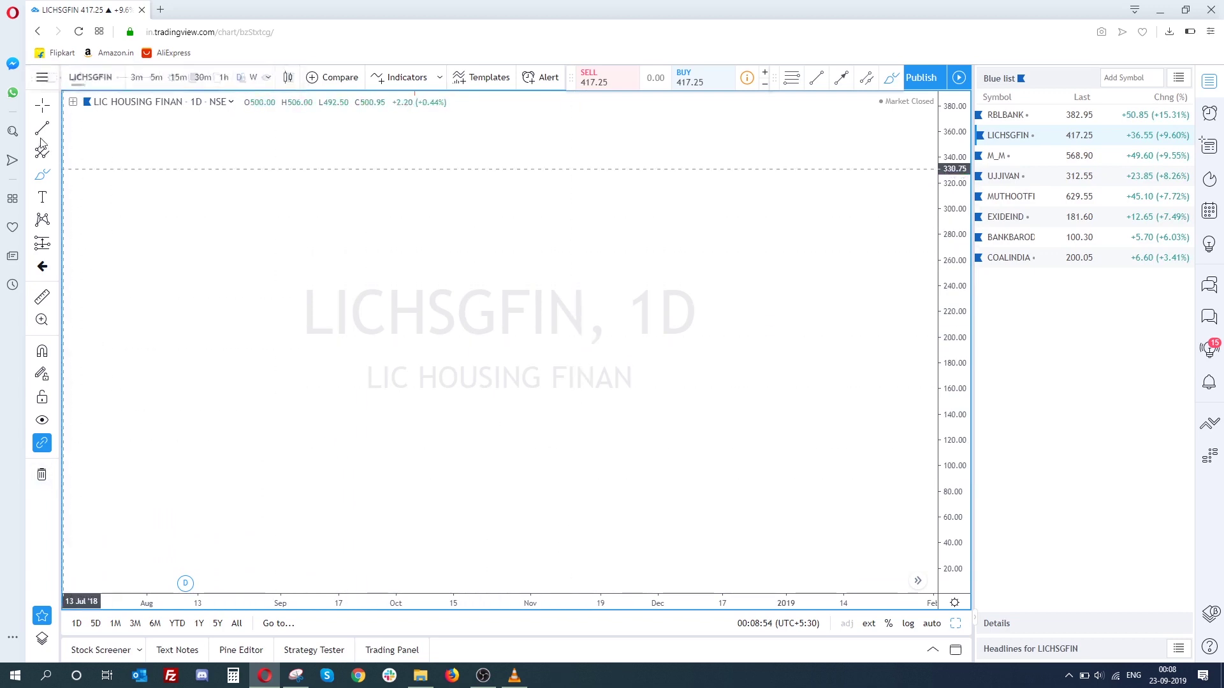
click(280, 255)
click(644, 372)
click(42, 128)
click(241, 395)
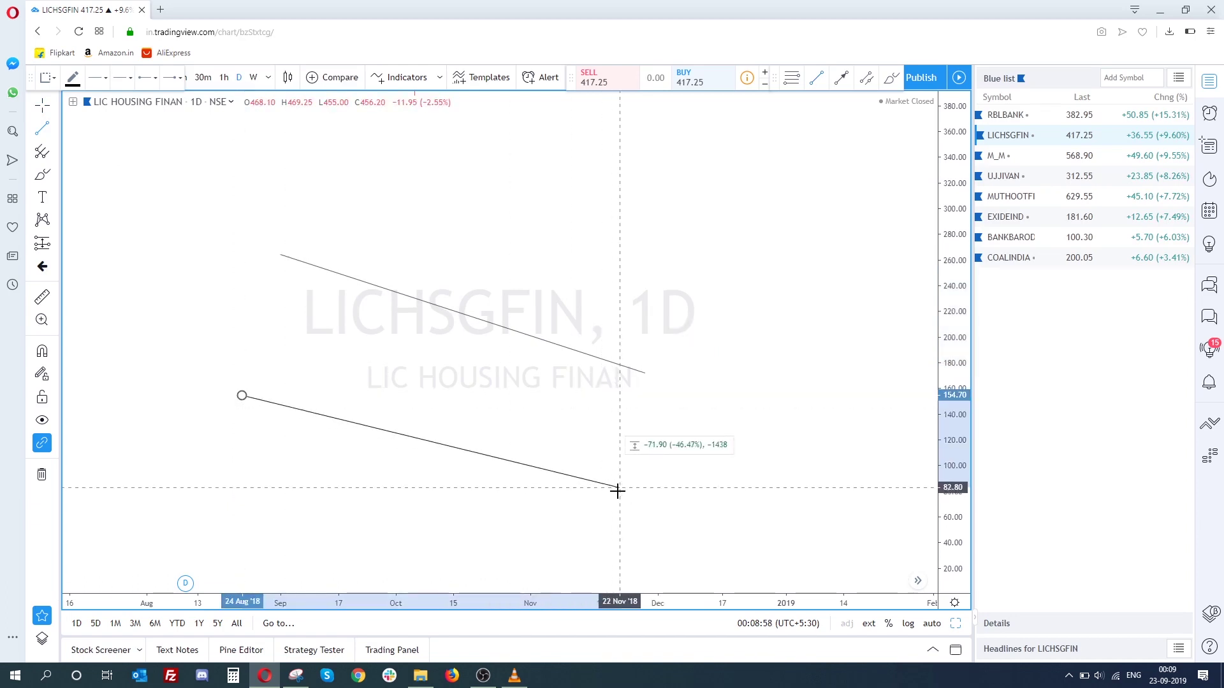
click(600, 499)
Step: Brush a price wave inside the falling channel with a steep upward breakout, and extend both channel lines with brush strokes
click(42, 175)
mouse_move(248, 393)
mouse_down()
mouse_move(265, 336)
mouse_move(319, 278)
mouse_move(370, 344)
mouse_move(369, 422)
mouse_move(446, 353)
mouse_move(540, 423)
mouse_move(581, 476)
mouse_move(656, 388)
mouse_move(644, 516)
mouse_move(818, 192)
mouse_up()
drag(639, 372, 836, 424)
drag(590, 495, 760, 530)
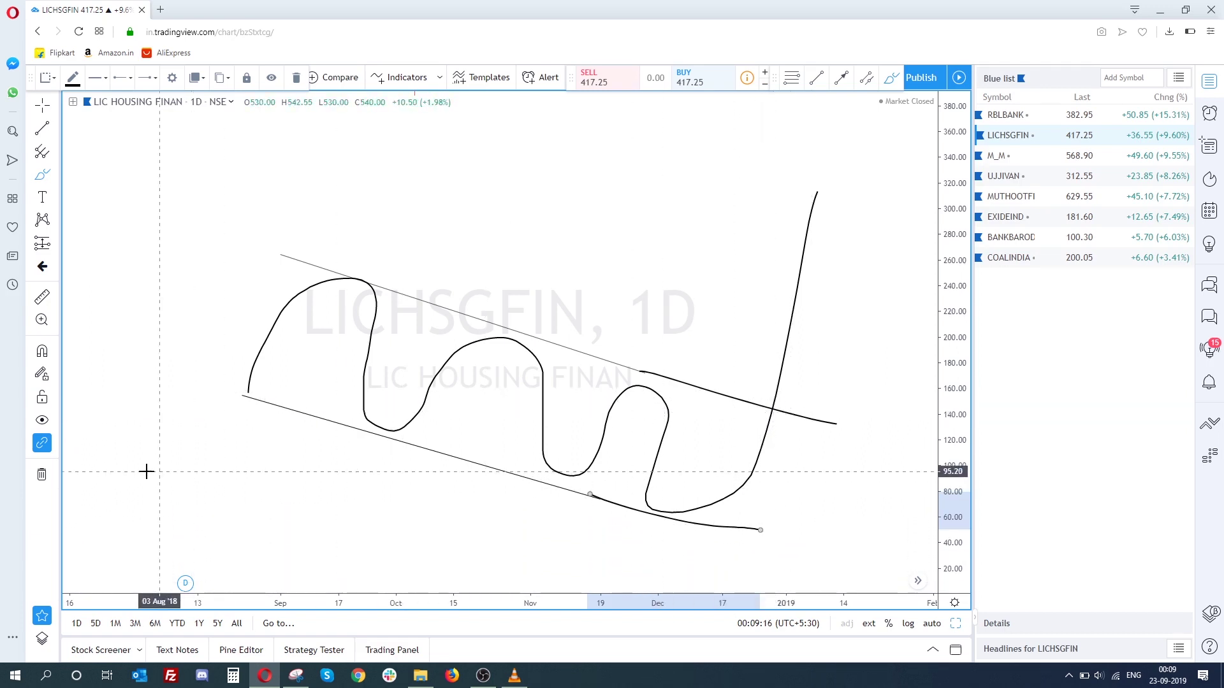
Step: Clear all drawings and draw a rising upper line from about 176.05 to 259.85 over a nearly flat line from about 101.65 to 107.10
click(41, 474)
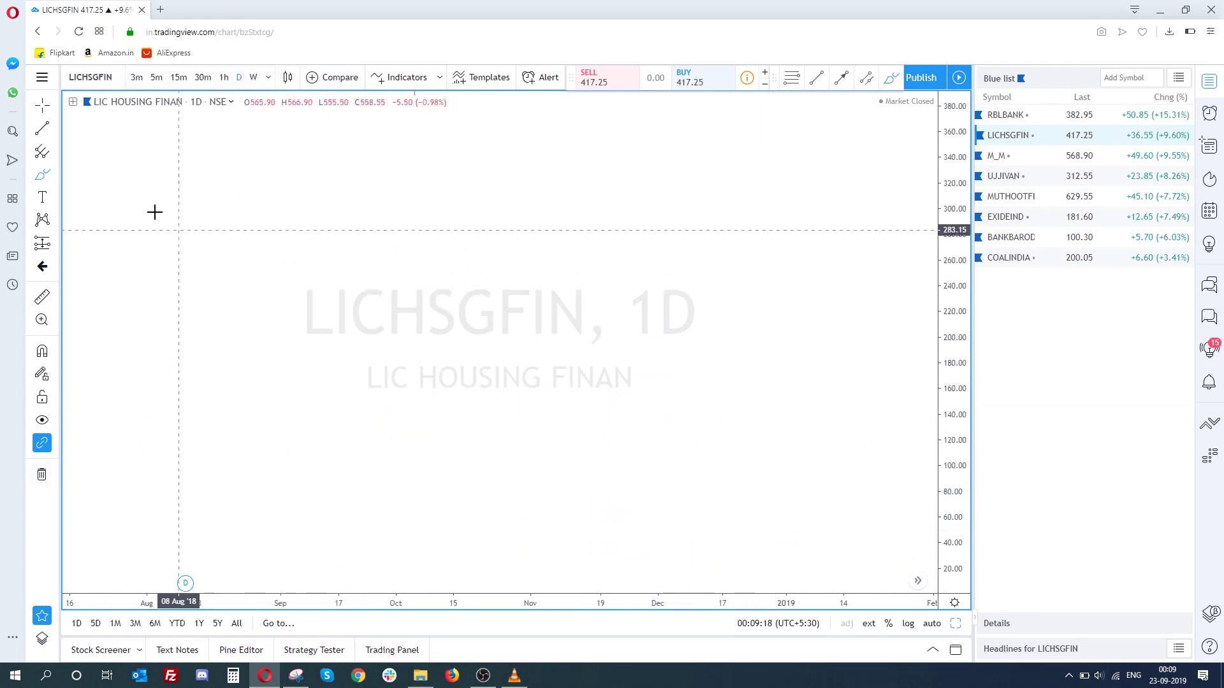
click(43, 136)
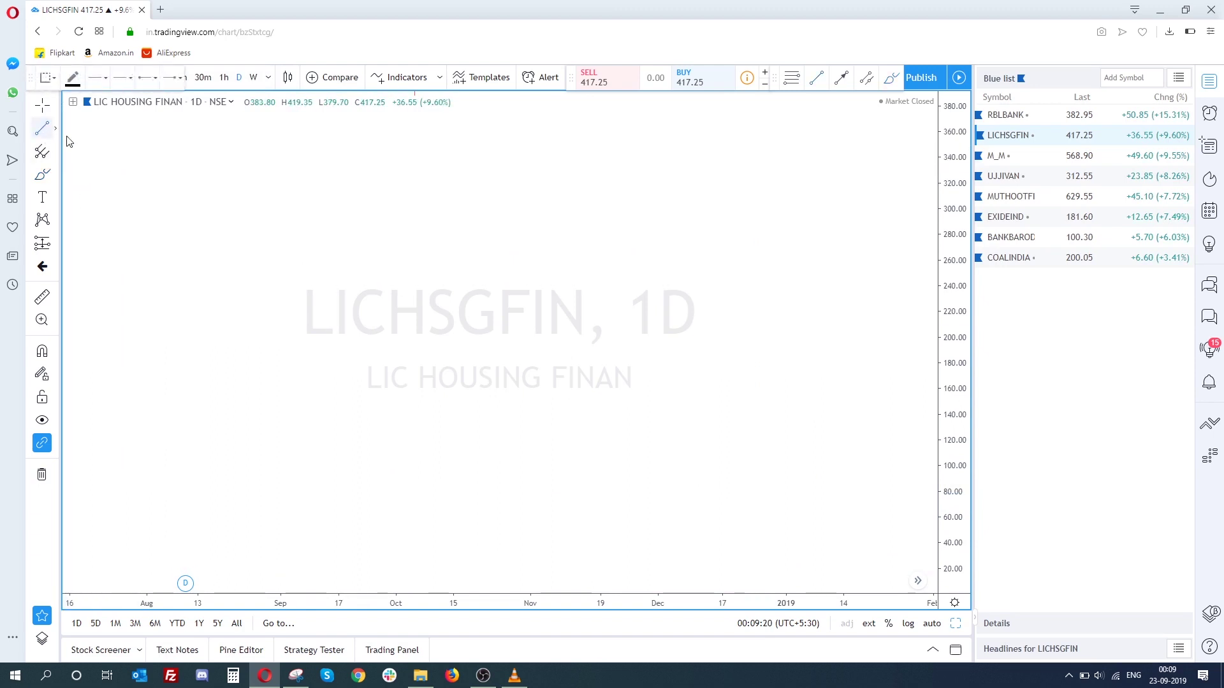
click(241, 367)
click(568, 260)
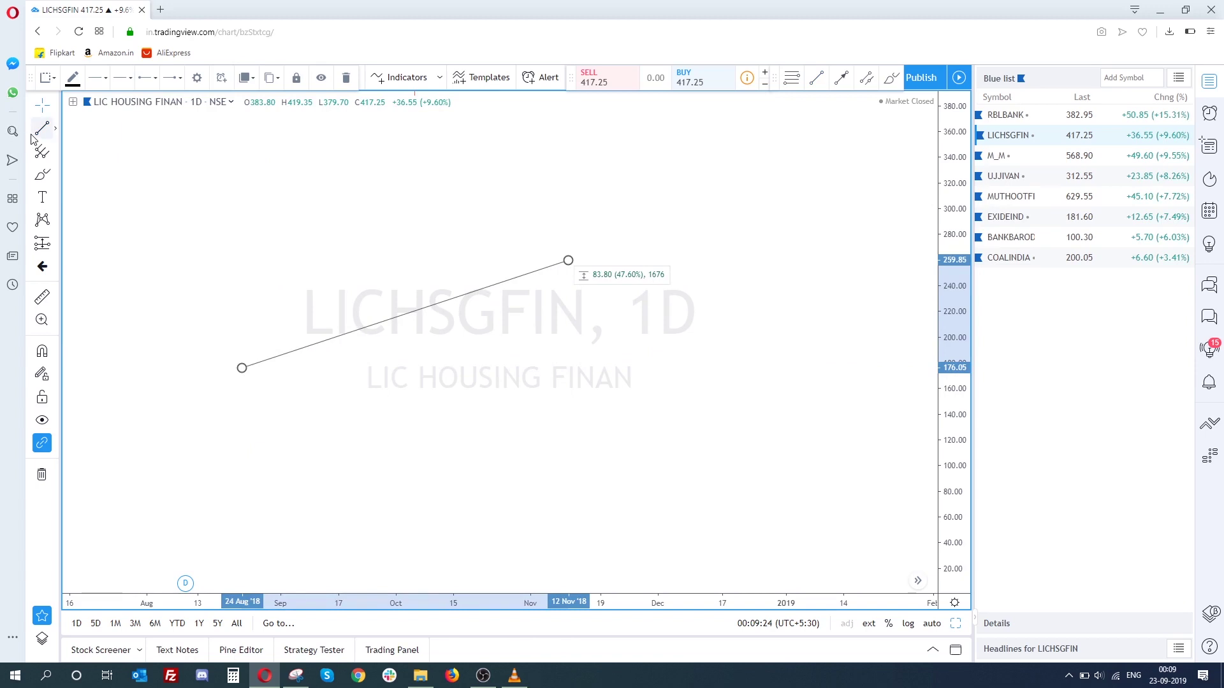
click(254, 463)
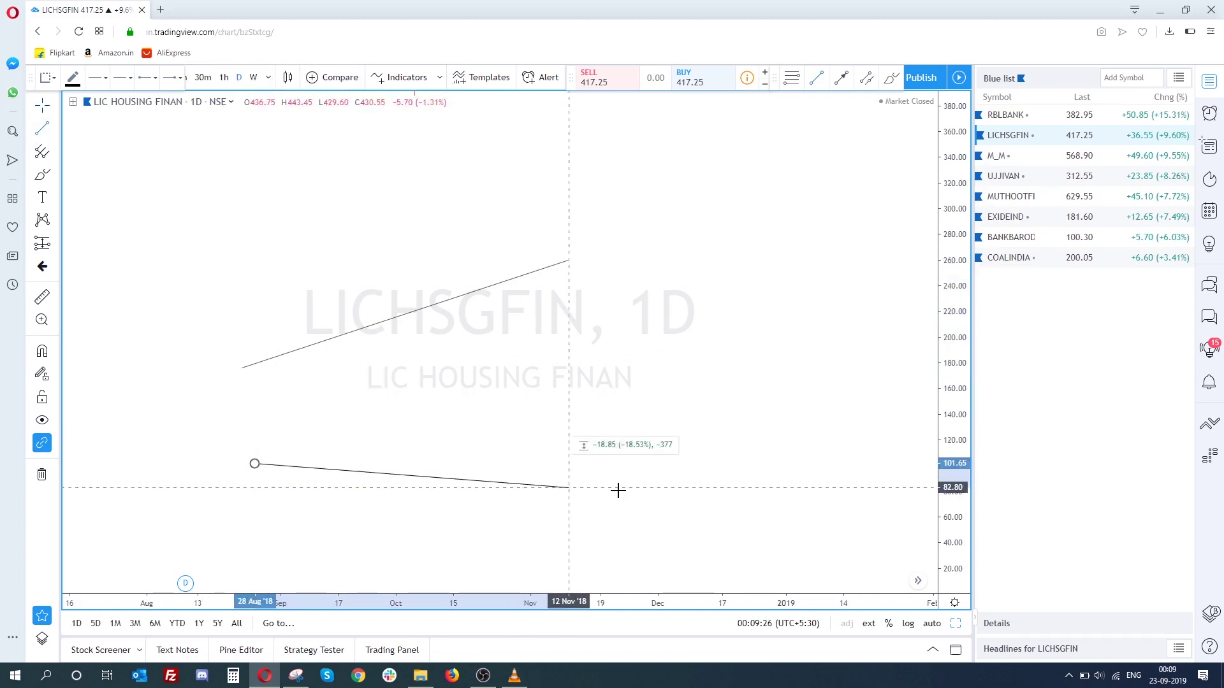
click(670, 456)
Step: Brush a price wave between the two diverging lines, and sketch a separate rising channel with its own wave above them
click(53, 174)
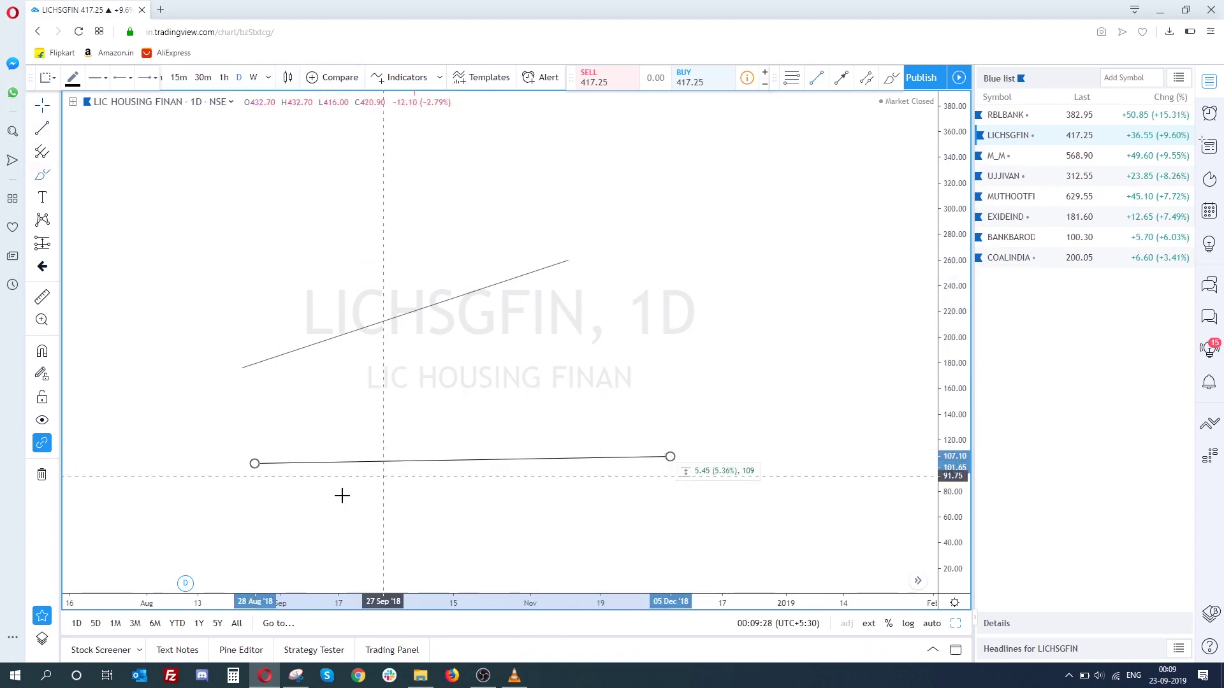
mouse_move(270, 460)
mouse_down()
mouse_move(273, 429)
mouse_move(333, 343)
mouse_move(377, 442)
mouse_move(431, 423)
mouse_move(446, 309)
mouse_move(515, 347)
mouse_move(552, 450)
mouse_move(631, 281)
mouse_move(677, 460)
mouse_up()
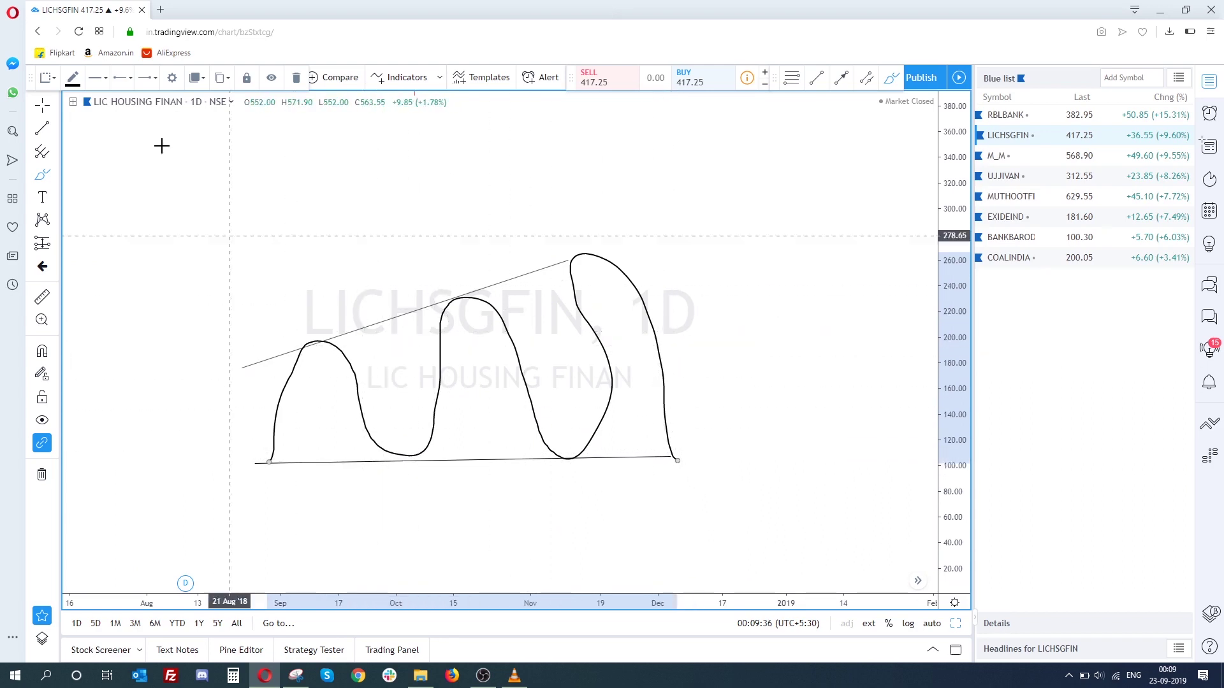
drag(478, 122, 176, 203)
drag(194, 287, 512, 179)
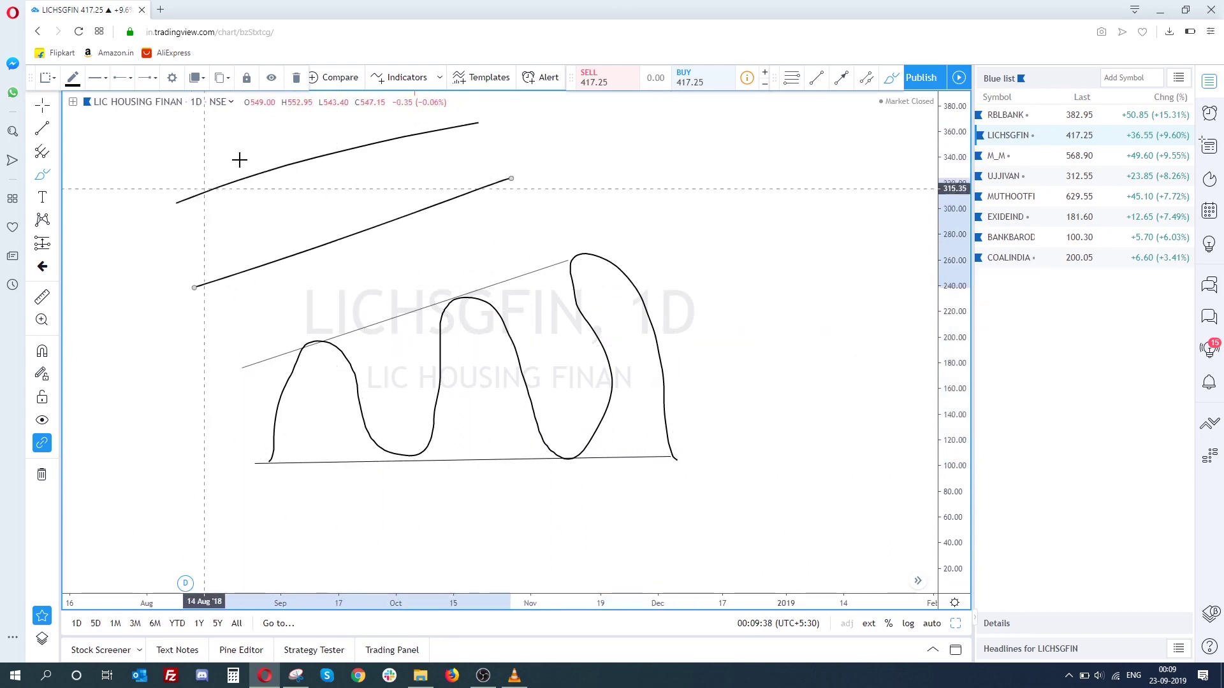
drag(224, 284, 498, 193)
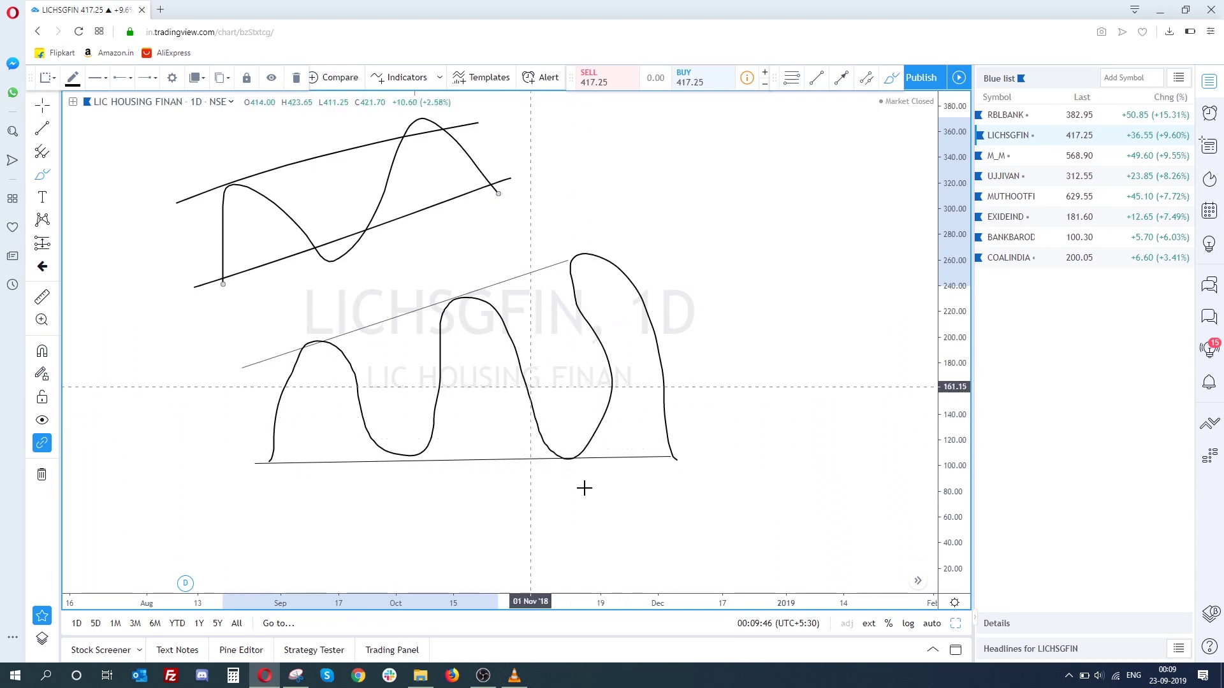
Step: Clear all drawings and draw a trend line under the candle lows from about 391.70 on 27 Sep '18 to about 511.05 in August 2019
click(42, 474)
scroll(599, 402, up, 2)
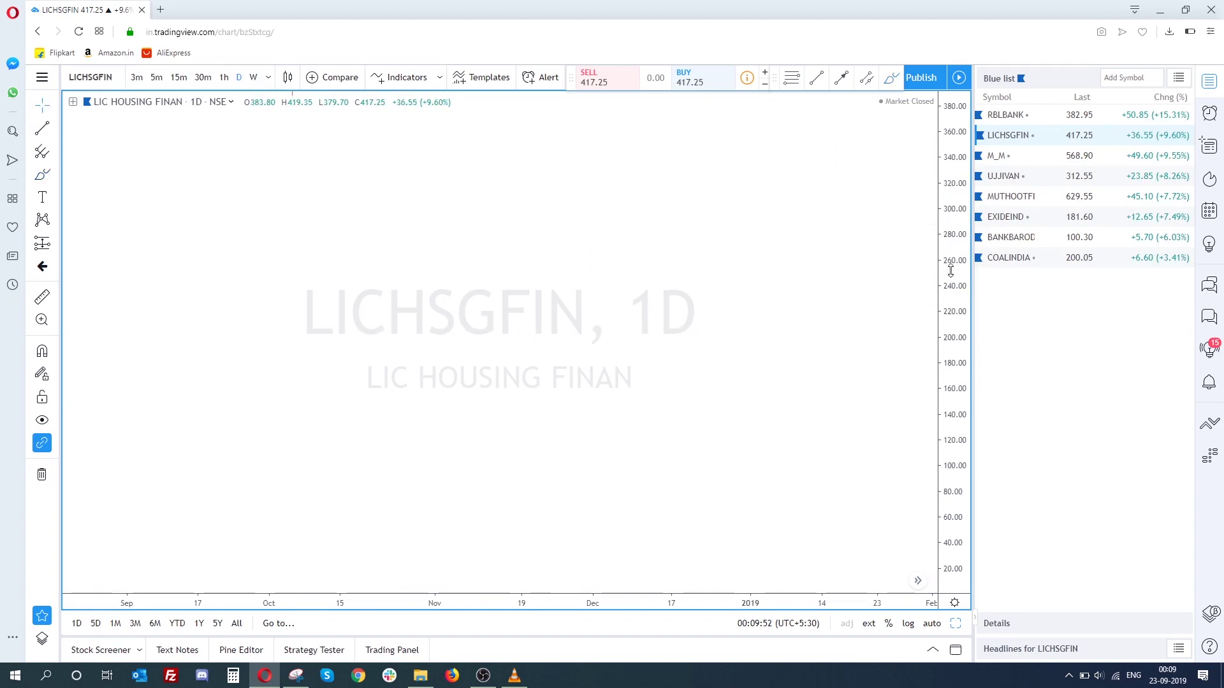
scroll(527, 429, down, 3)
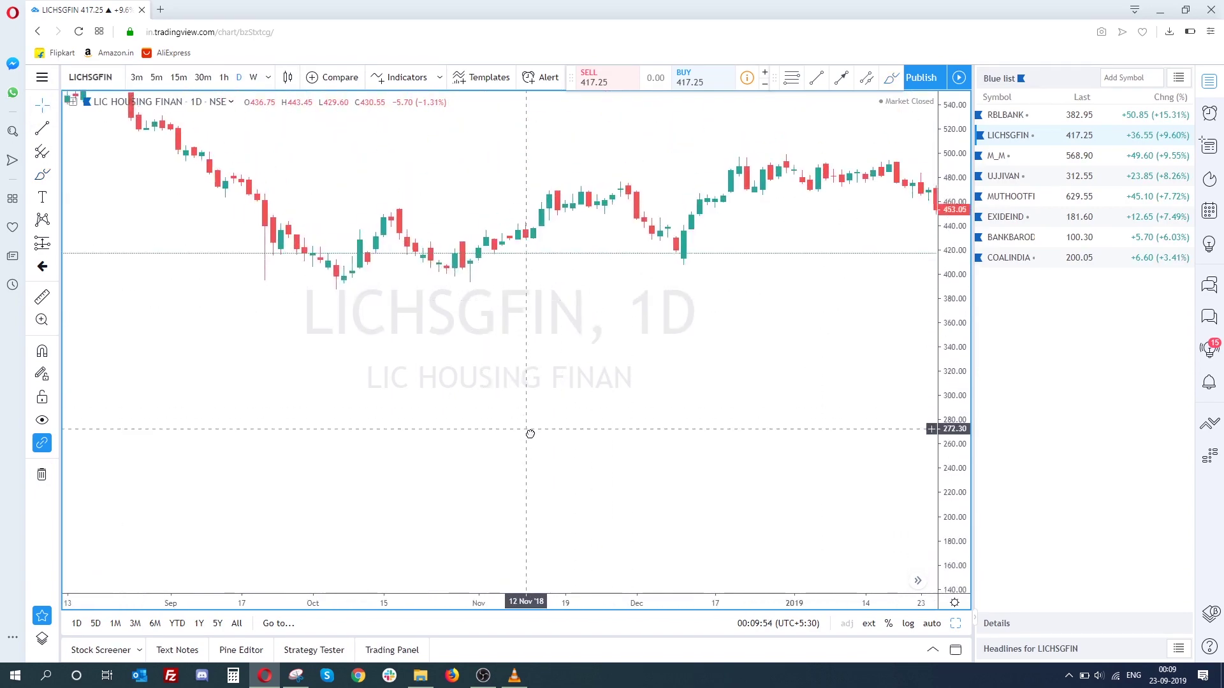
drag(534, 461, 178, 440)
drag(665, 428, 686, 454)
scroll(440, 459, down, 3)
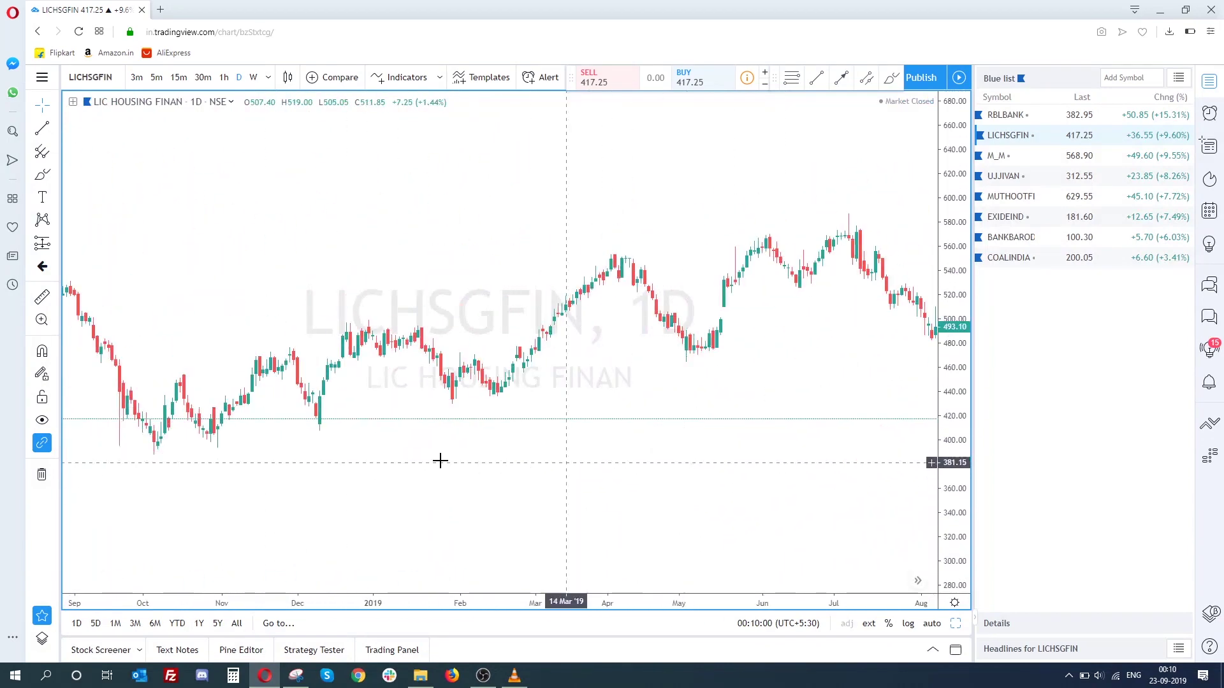
drag(440, 460, 402, 478)
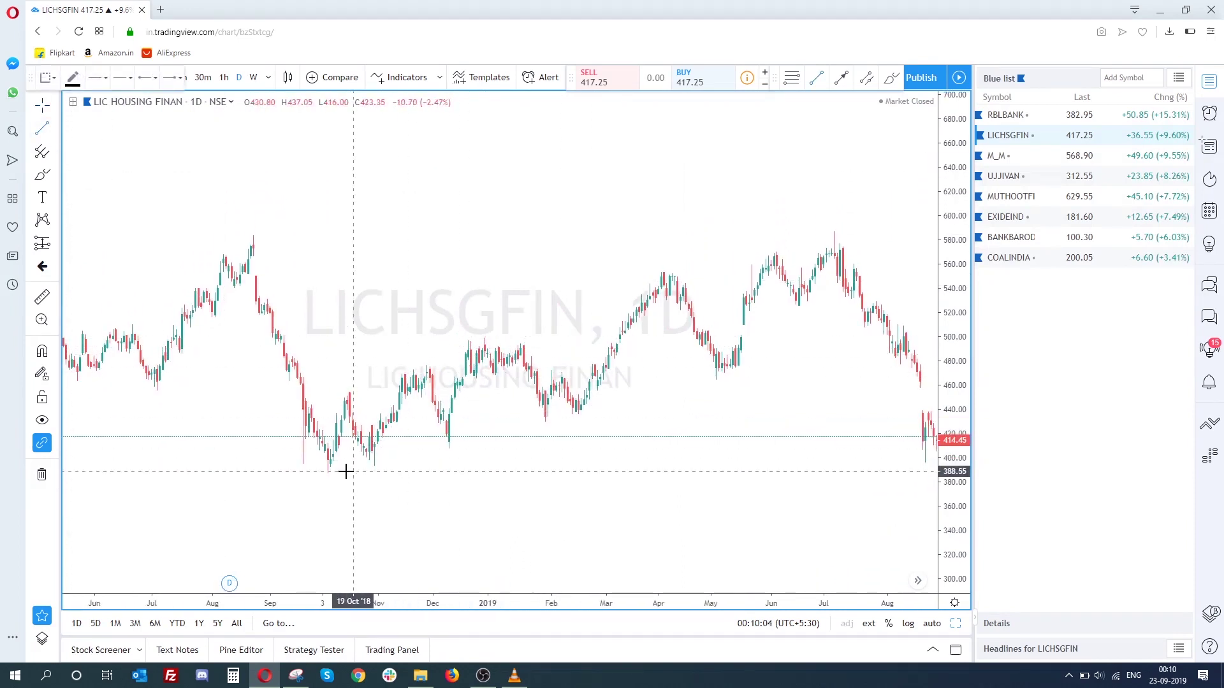
click(314, 468)
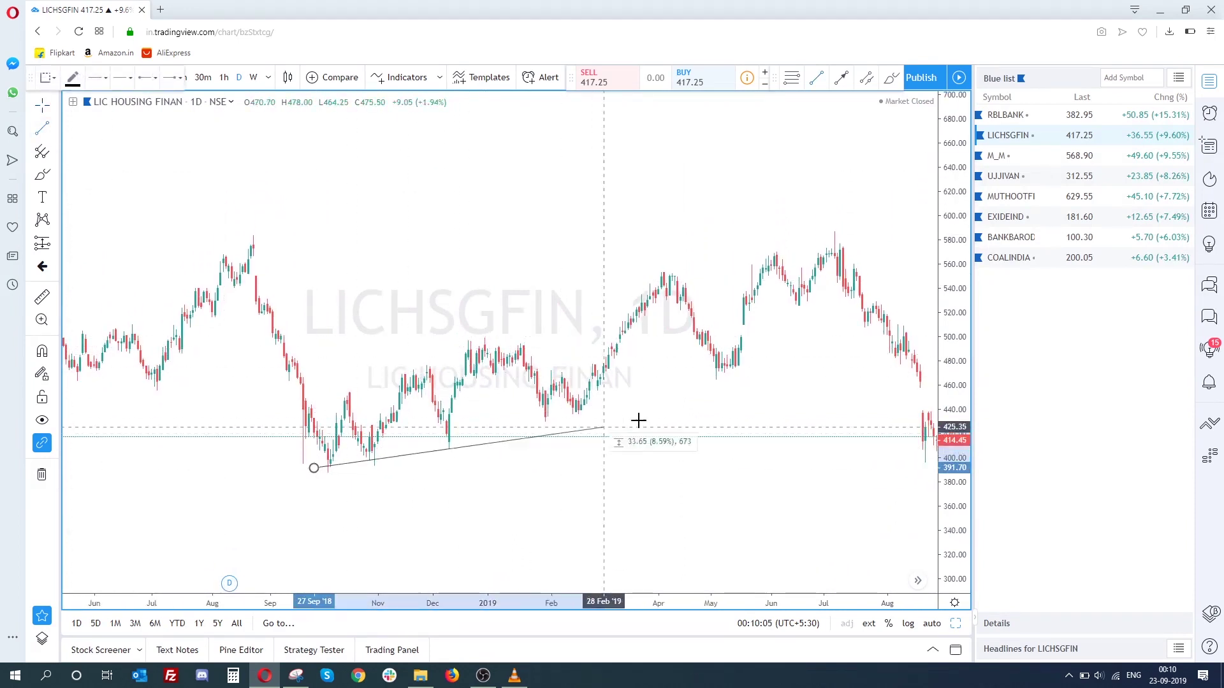
click(931, 323)
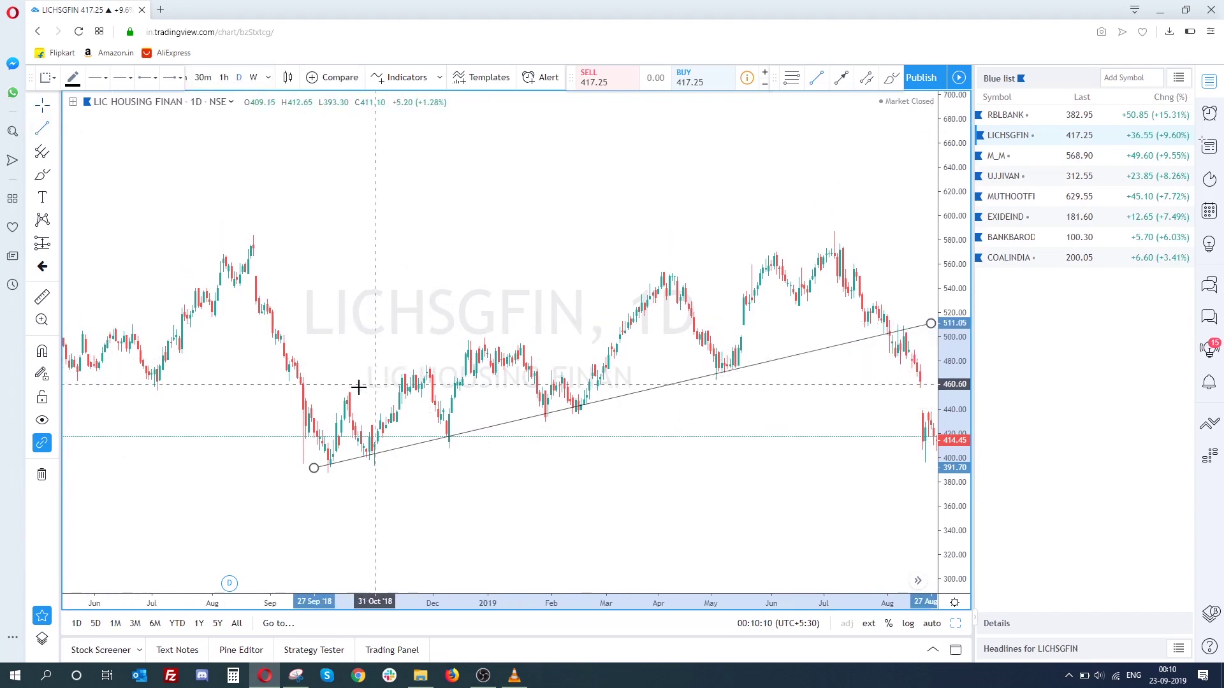
Step: Draw an upper channel line along the swing highs from about 441.10 on 01 Oct '18 to about 625.20 on 05 Aug '19, and deselect it
click(326, 397)
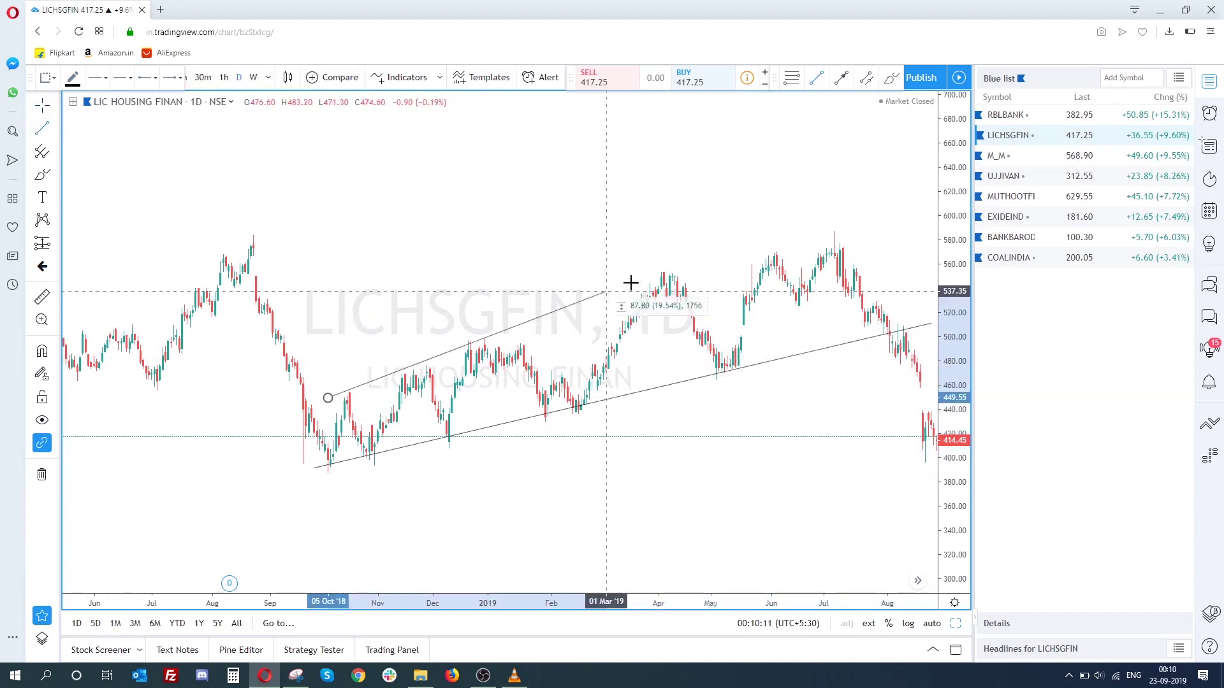
click(892, 185)
drag(328, 398, 319, 408)
scroll(357, 402, up, 2)
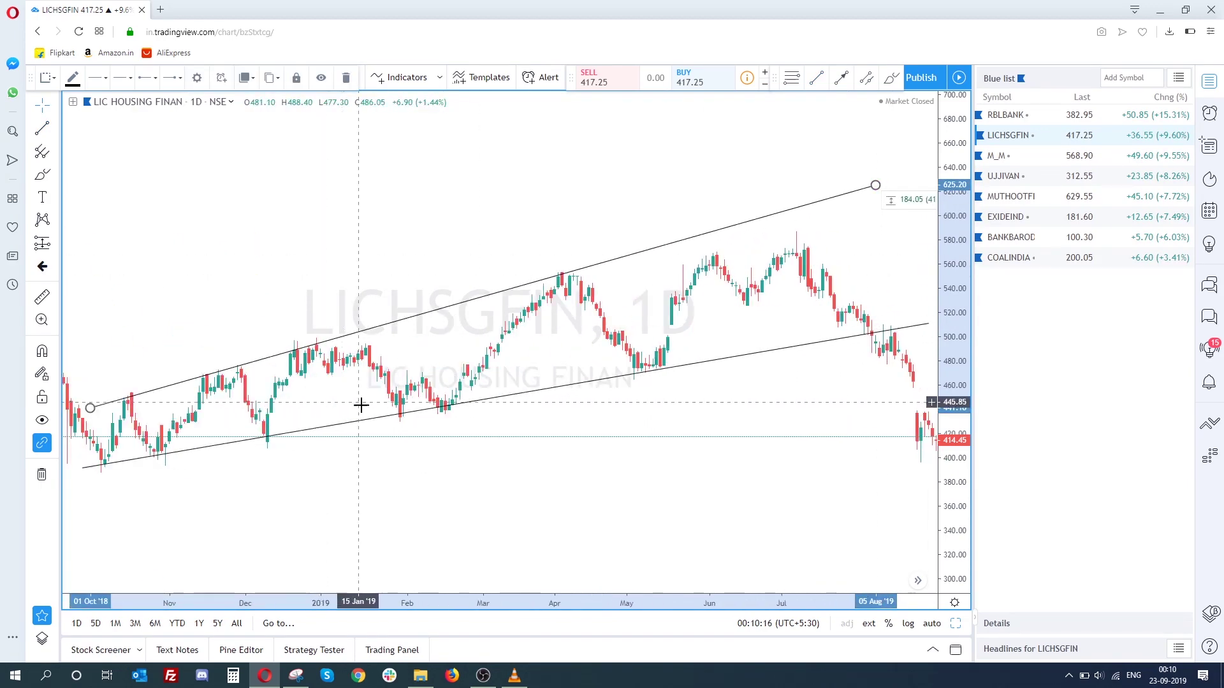
scroll(357, 402, down, 1)
click(59, 110)
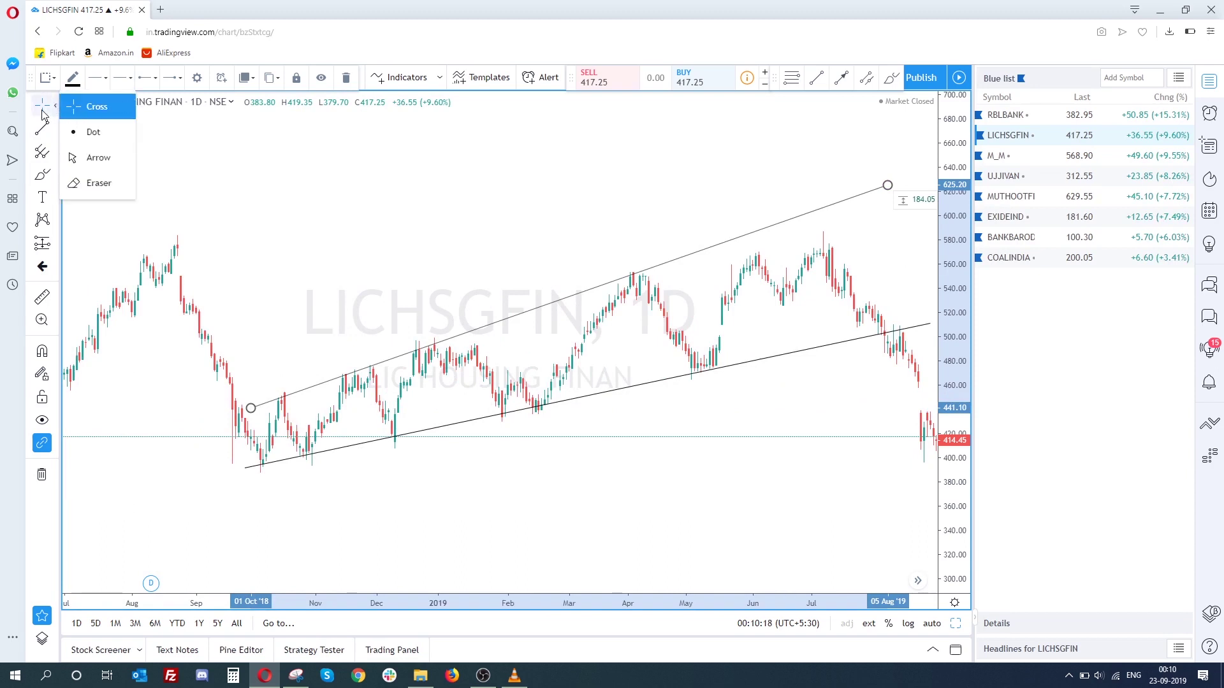
click(513, 439)
mouse_move(513, 440)
mouse_down()
mouse_move(448, 470)
mouse_move(417, 464)
mouse_up()
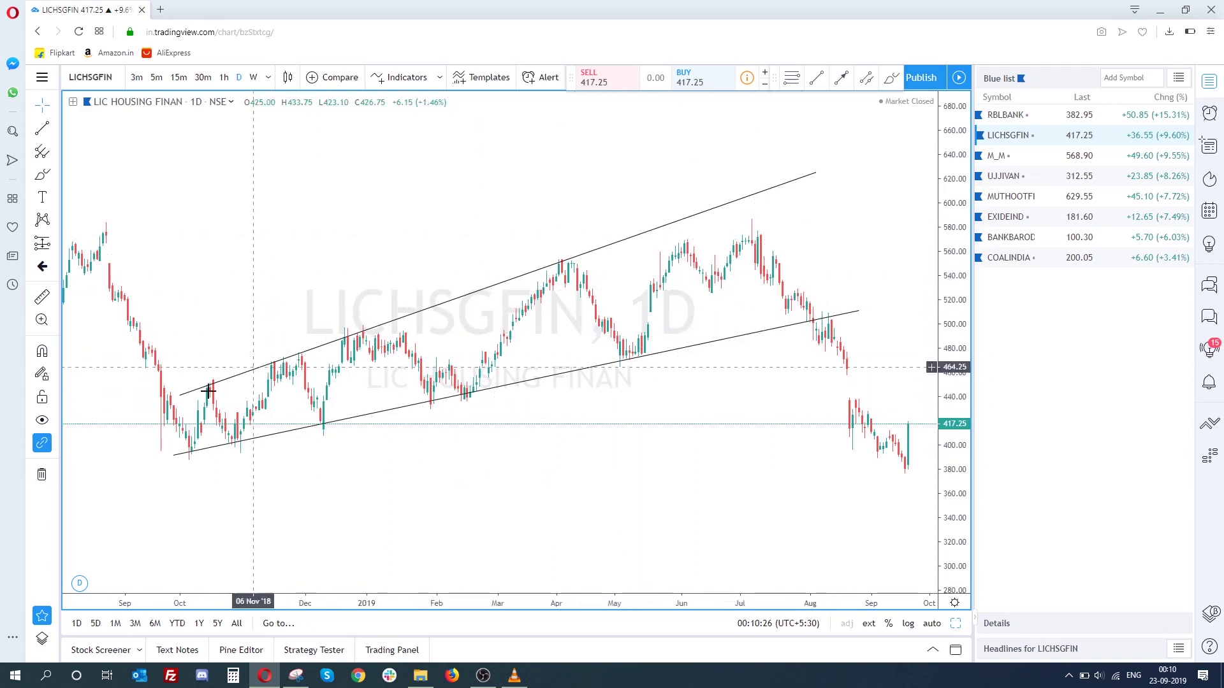
Step: Examine the swing highs and lows along both channel lines, and the price action around the lower line in July and August 2019
click(385, 322)
click(233, 406)
click(191, 450)
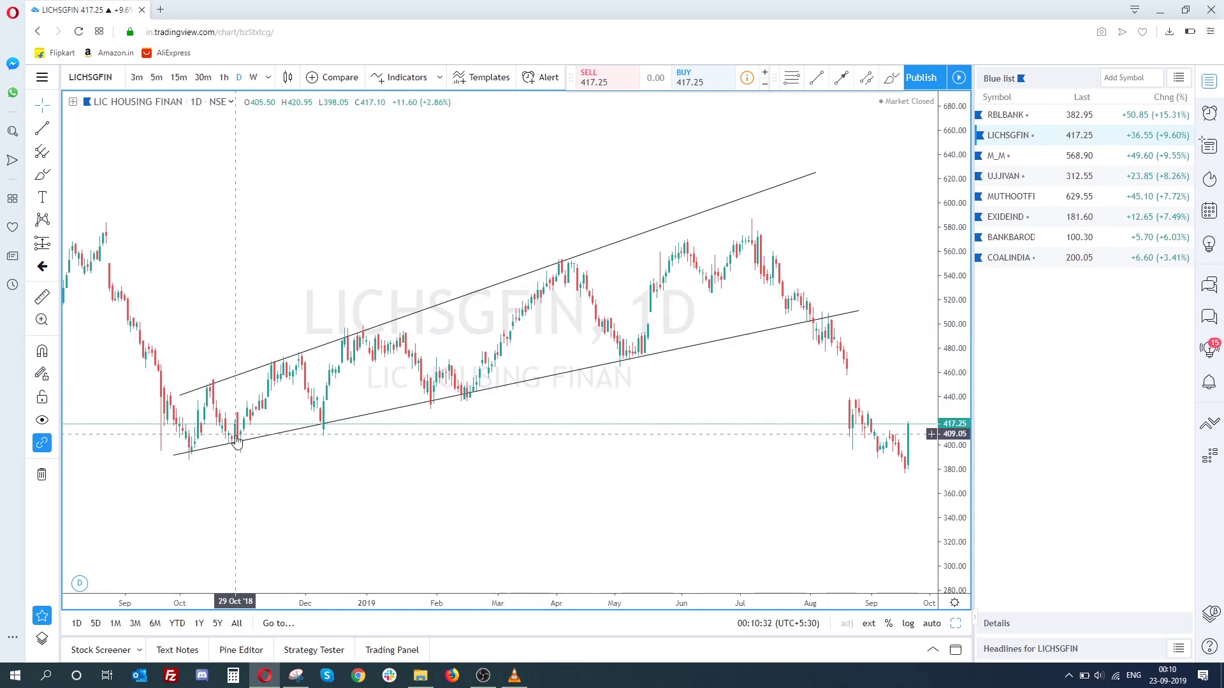
click(319, 416)
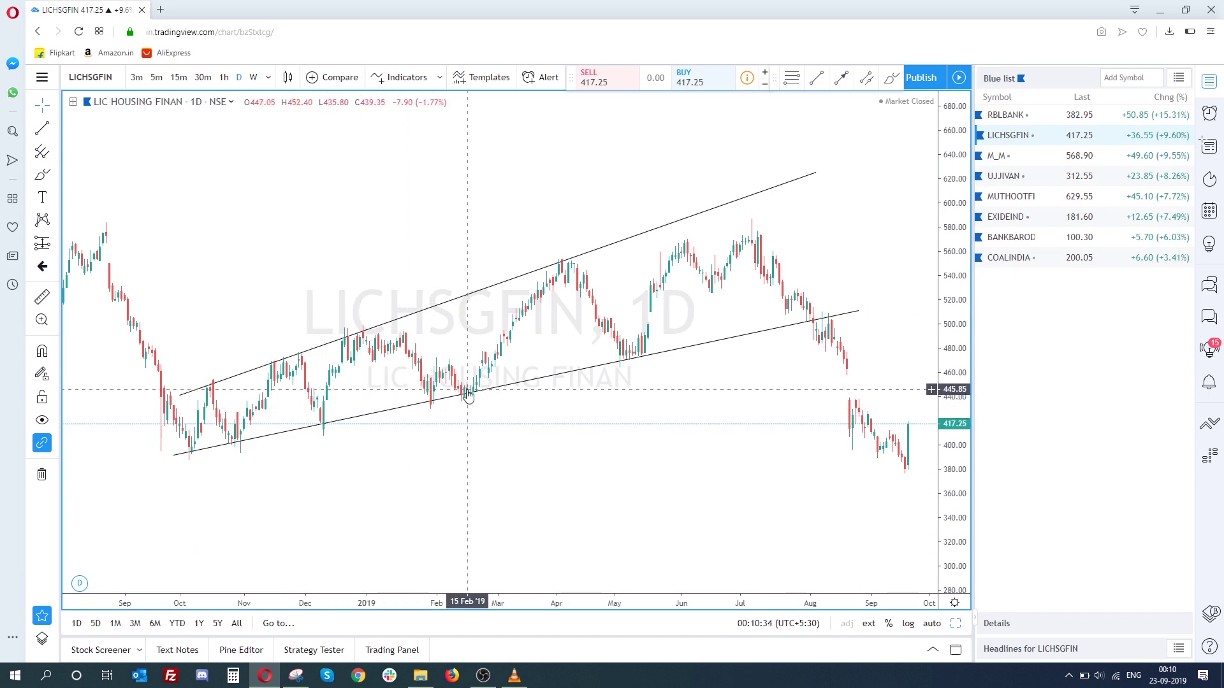
click(347, 332)
click(529, 290)
scroll(305, 377, up, 2)
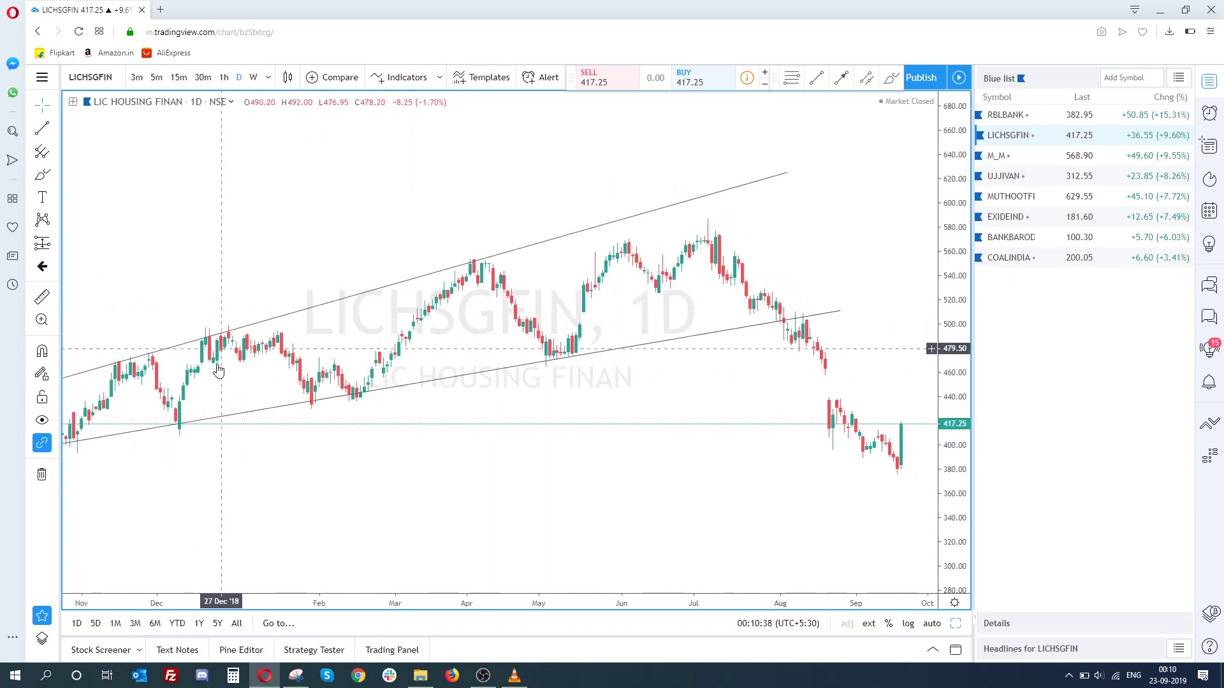
scroll(313, 350, down, 1)
scroll(430, 271, down, 1)
scroll(431, 271, up, 2)
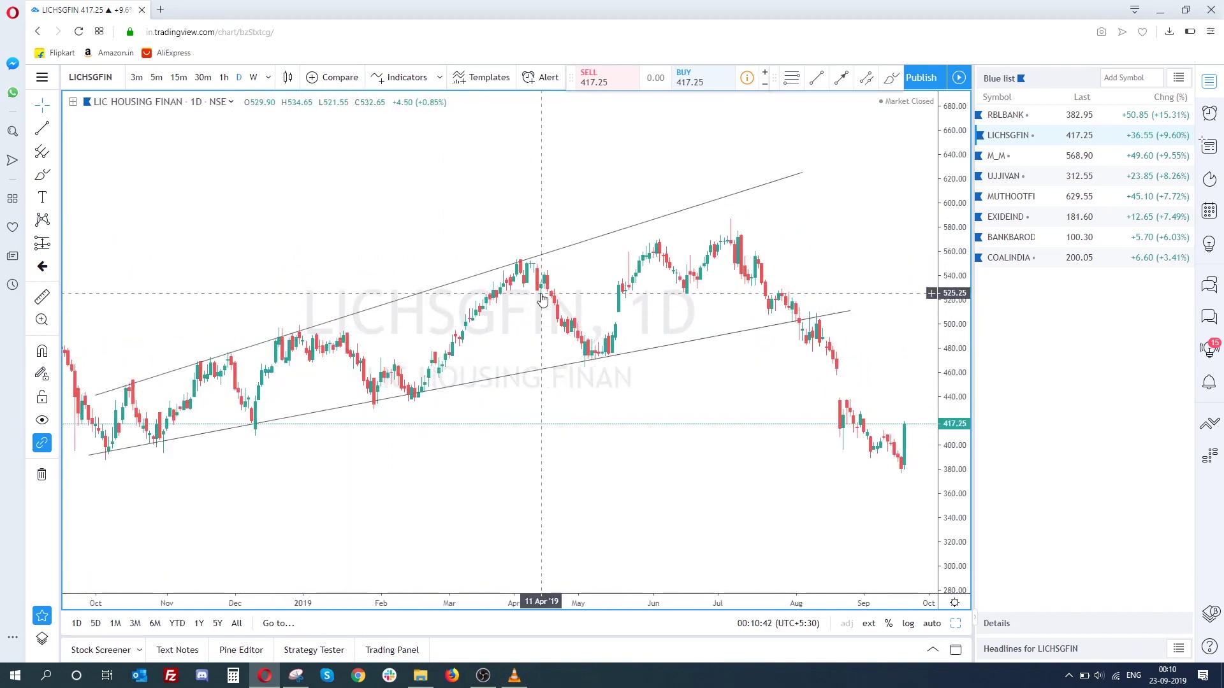
scroll(596, 308, up, 1)
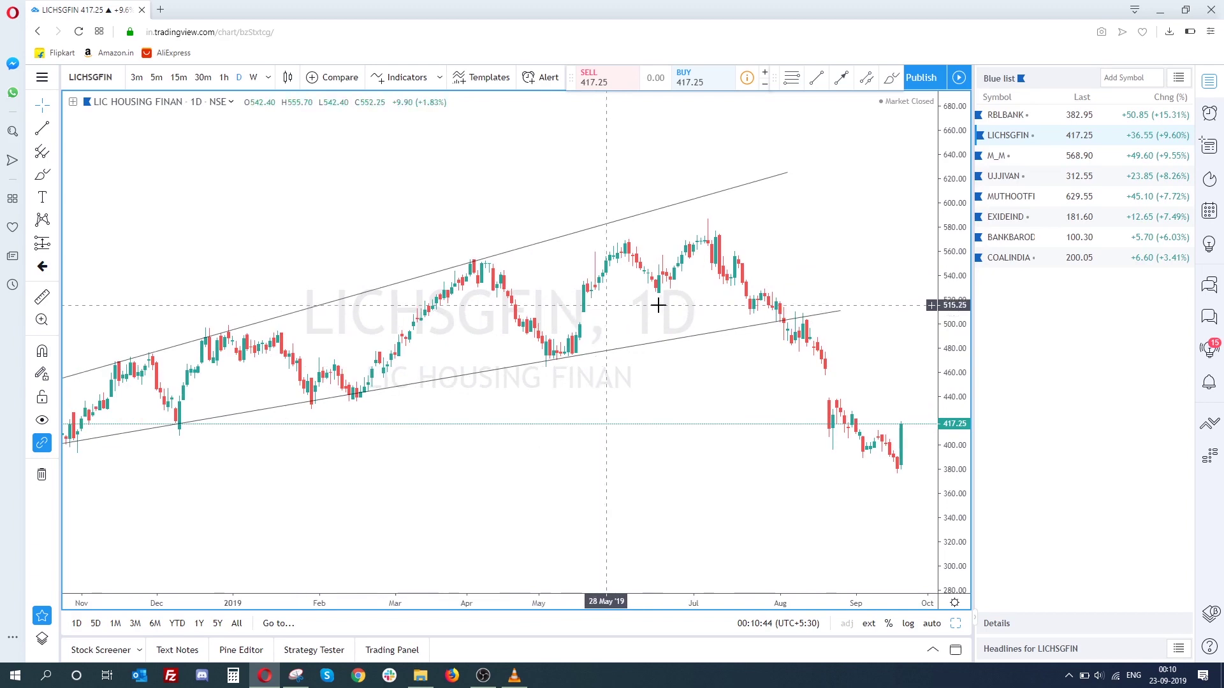
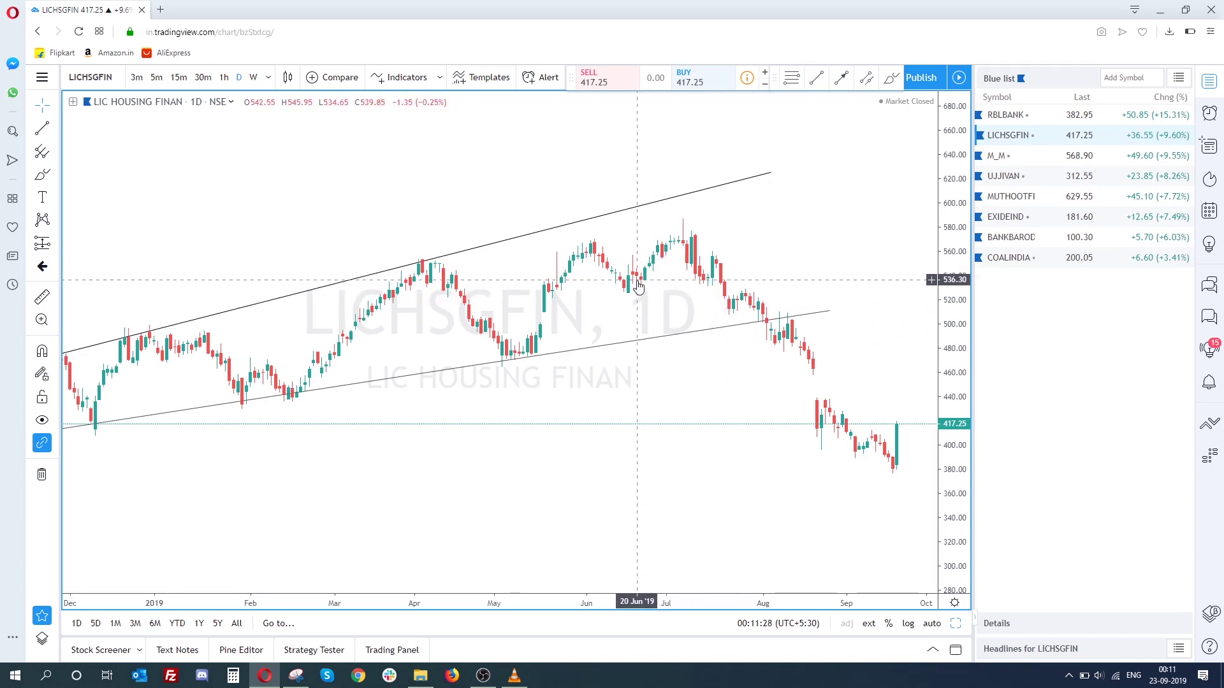
scroll(605, 286, up, 2)
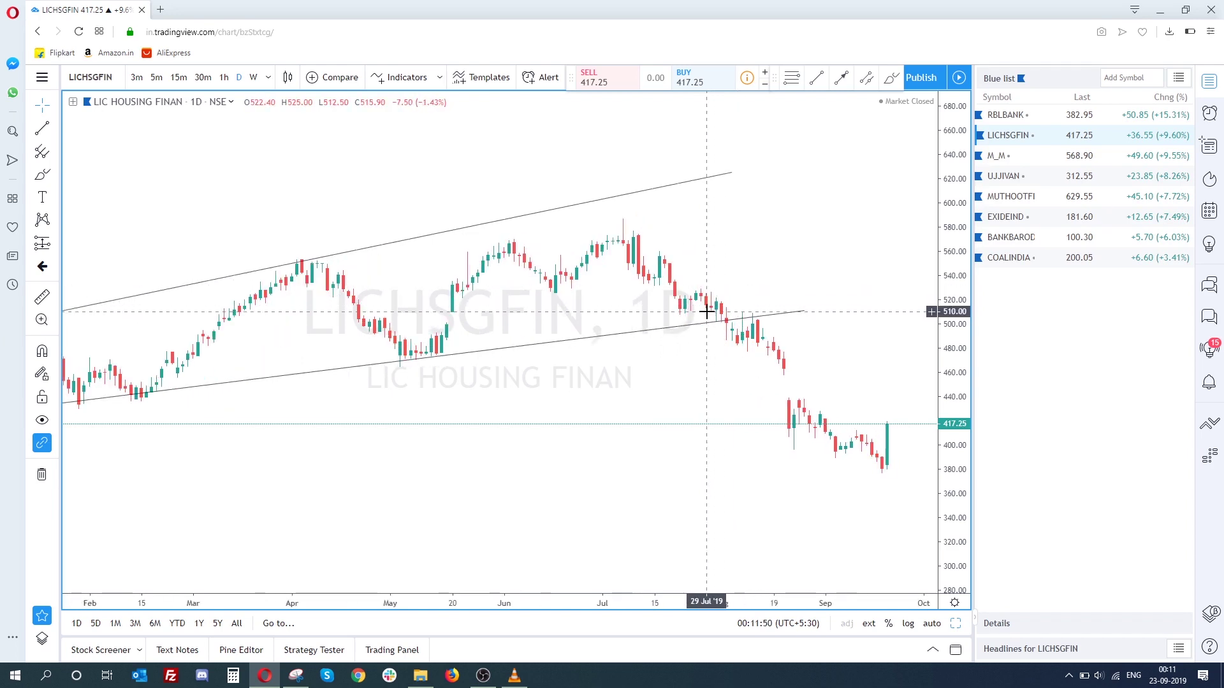
scroll(706, 313, up, 1)
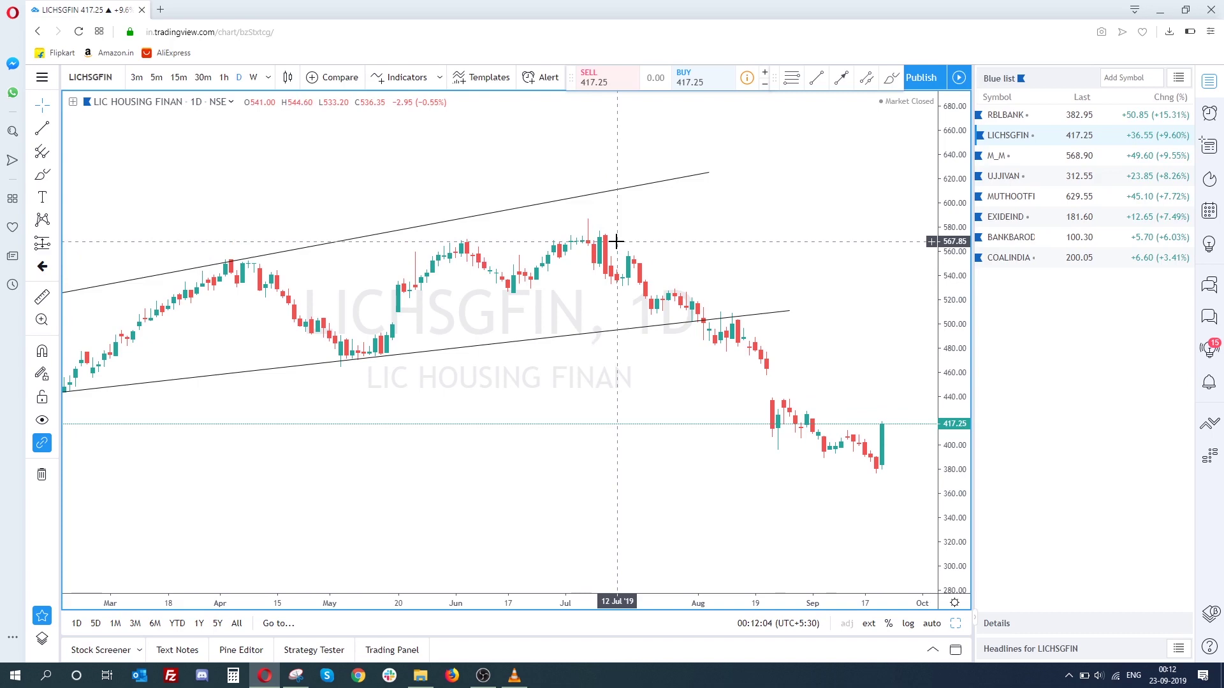
scroll(615, 262, down, 3)
scroll(677, 331, down, 2)
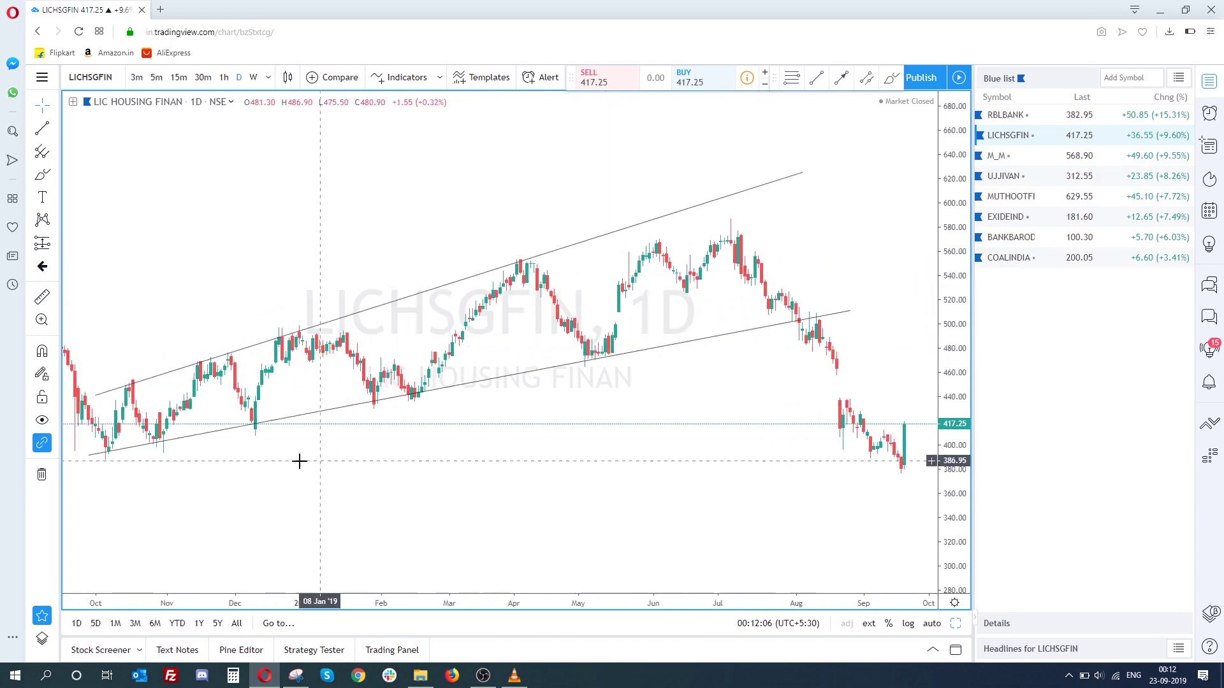
Step: Open the M_M daily chart from the Blue list watchlist and bring both drawn channels into view
click(1071, 158)
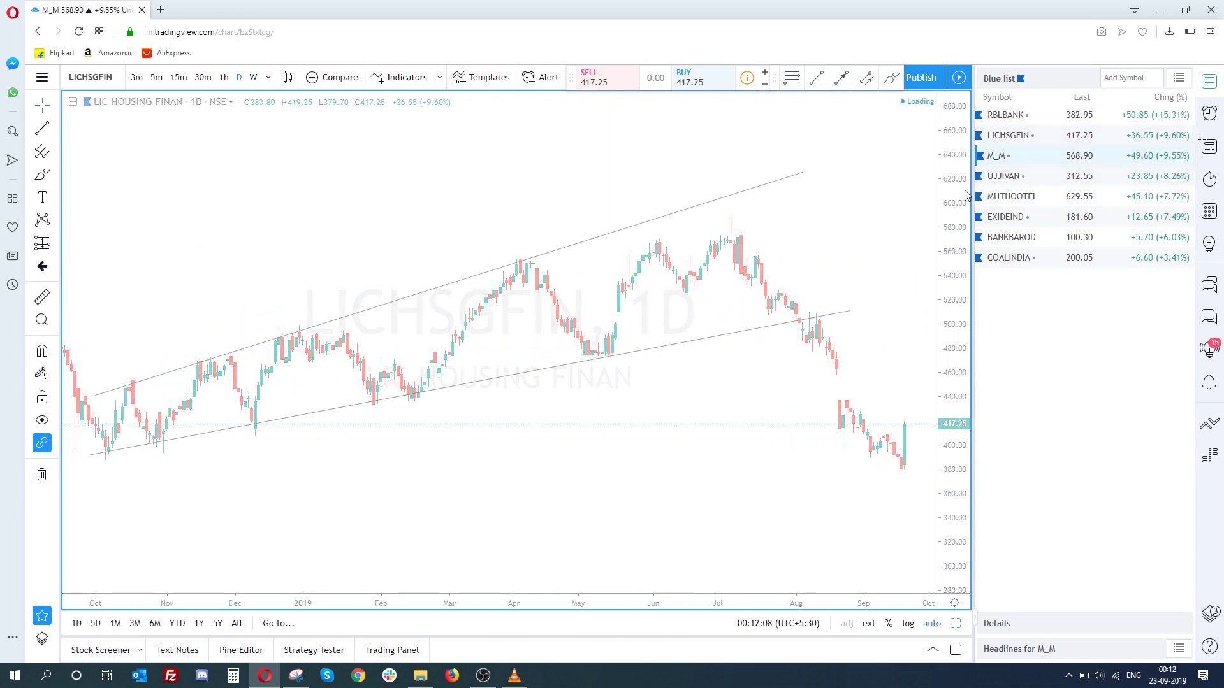
drag(957, 221, 957, 231)
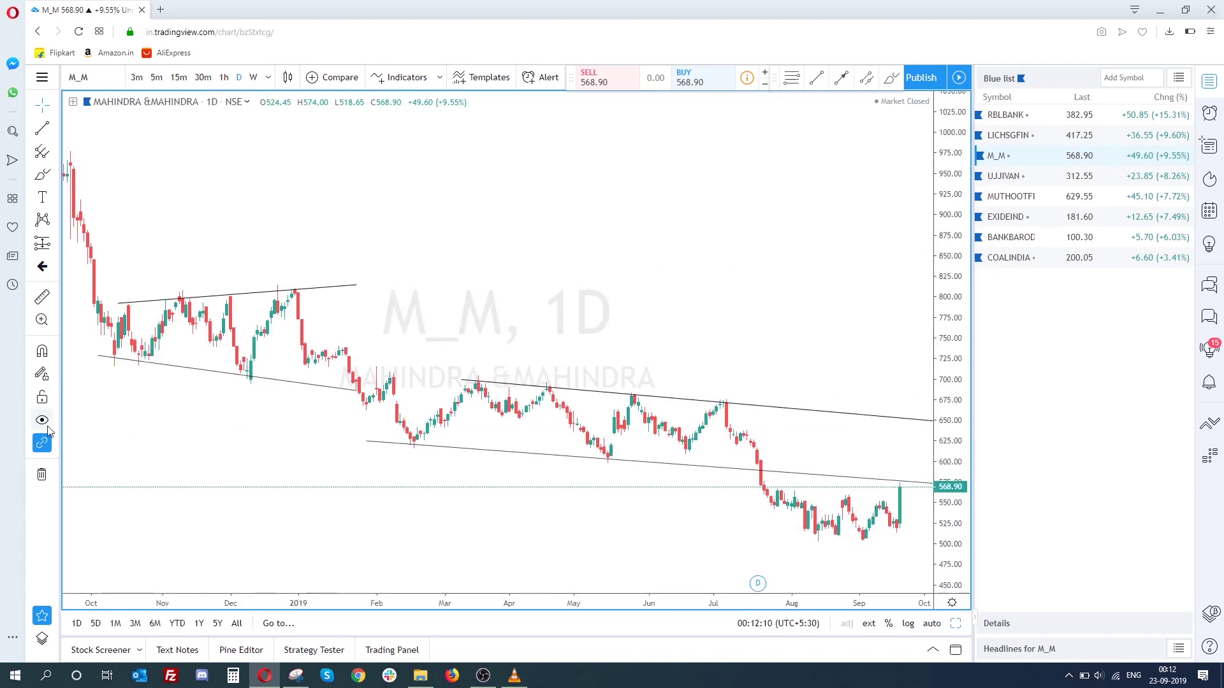
drag(756, 281, 481, 172)
scroll(480, 206, up, 2)
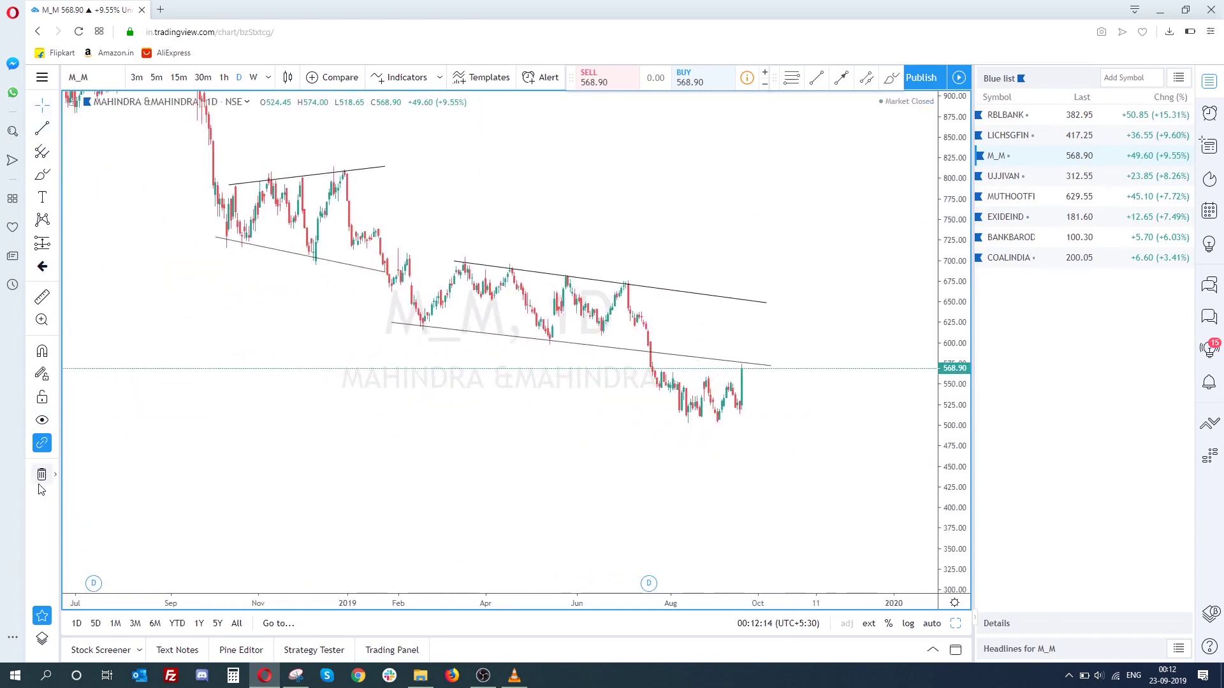
Step: Clear the existing drawings and draw a trend line along the swing highs from about 699.70 on 08 Mar '19 to about 667.95 on 06 Aug '19
click(42, 128)
click(451, 261)
click(677, 287)
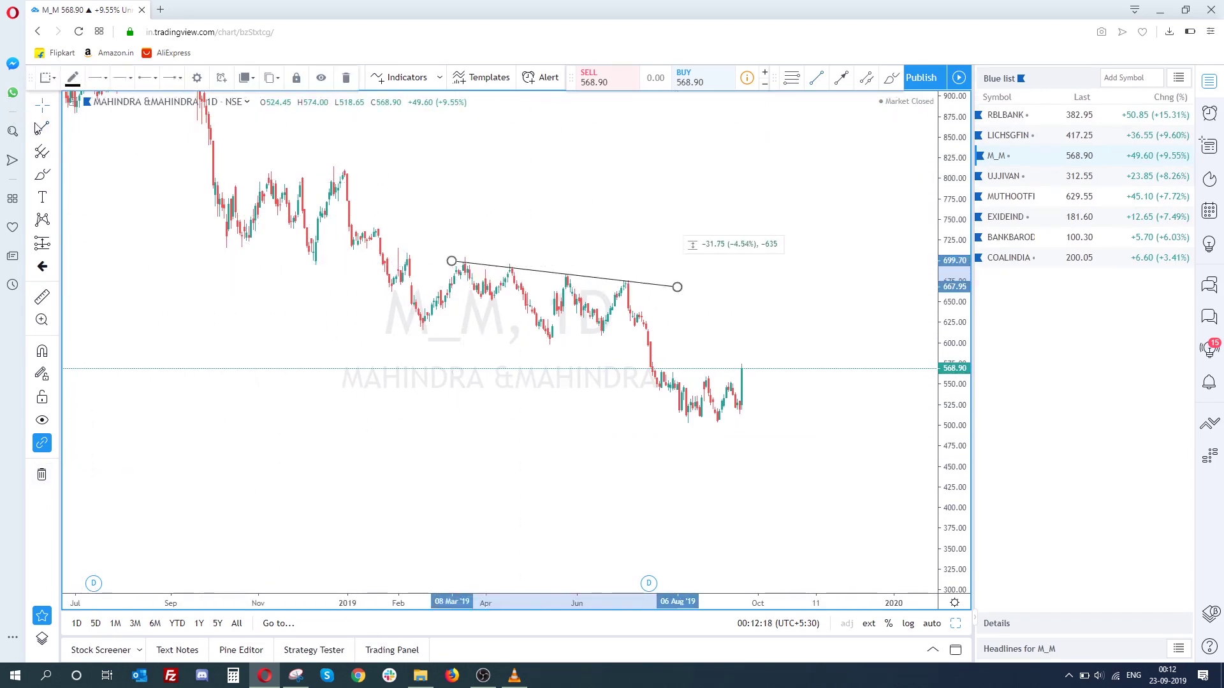
Step: Draw a lower channel line under the swing lows from about 618.40 on 08 Feb '19 to about 576.60 on 21 Oct '19
click(409, 328)
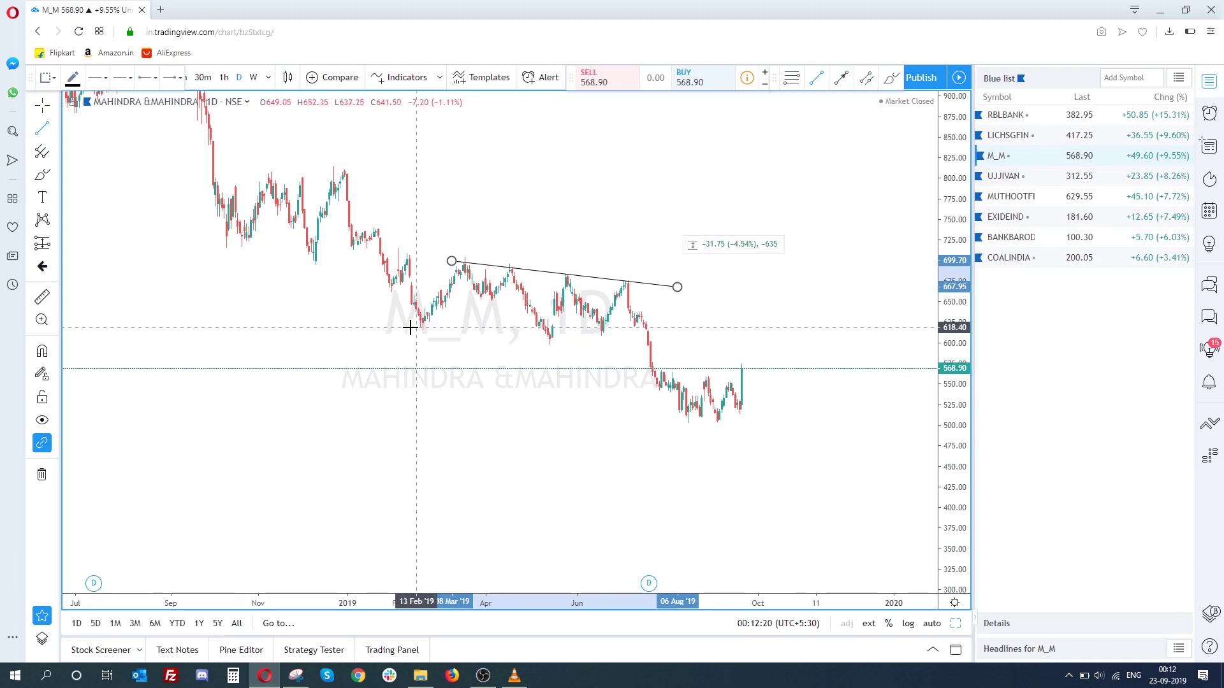
click(784, 362)
scroll(573, 378, up, 1)
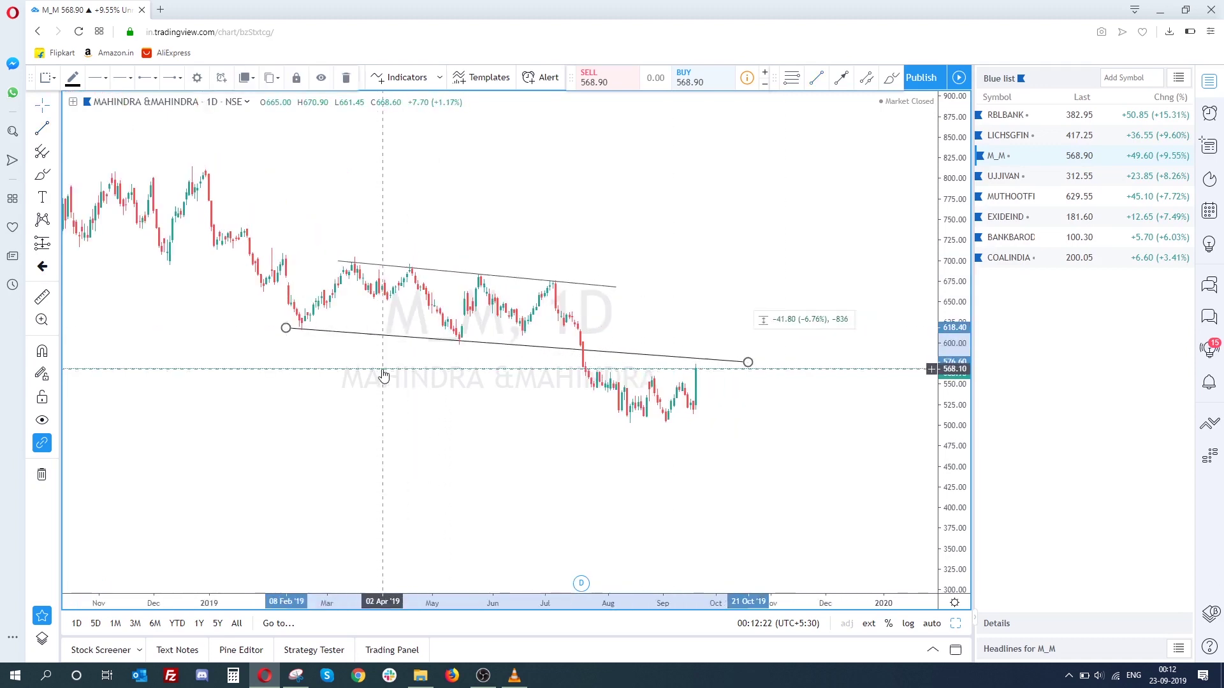
scroll(382, 377, up, 1)
drag(955, 391, 955, 421)
scroll(292, 306, up, 1)
scroll(292, 306, down, 1)
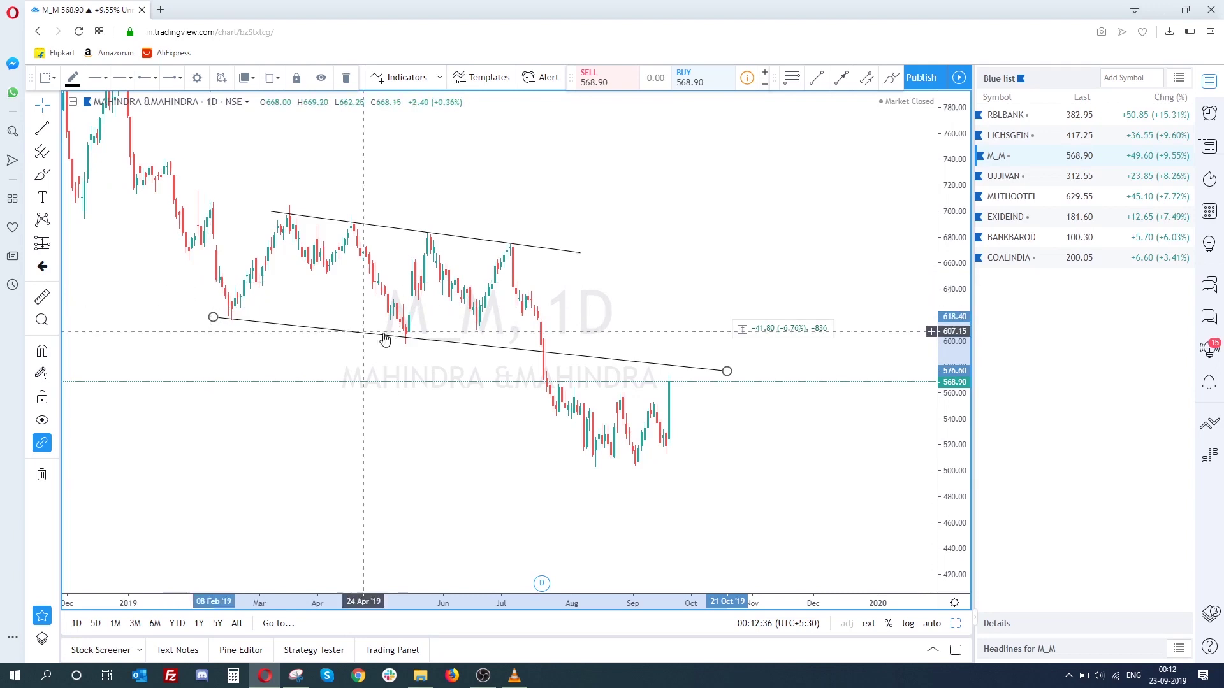
Step: Adjust the lower channel line to run from about 627.25 on 21 Jan '19 to about 573.25 on 22 Oct '19, and inspect the July price action
drag(213, 322, 170, 307)
drag(728, 374, 731, 379)
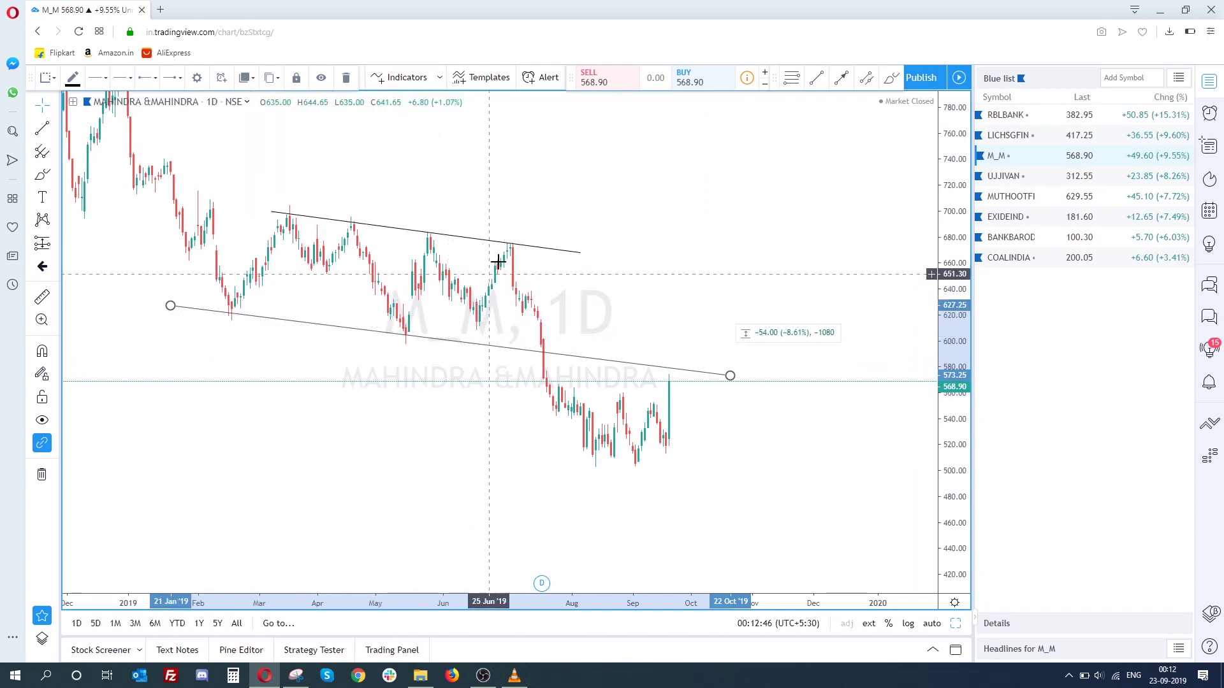
drag(506, 262, 406, 254)
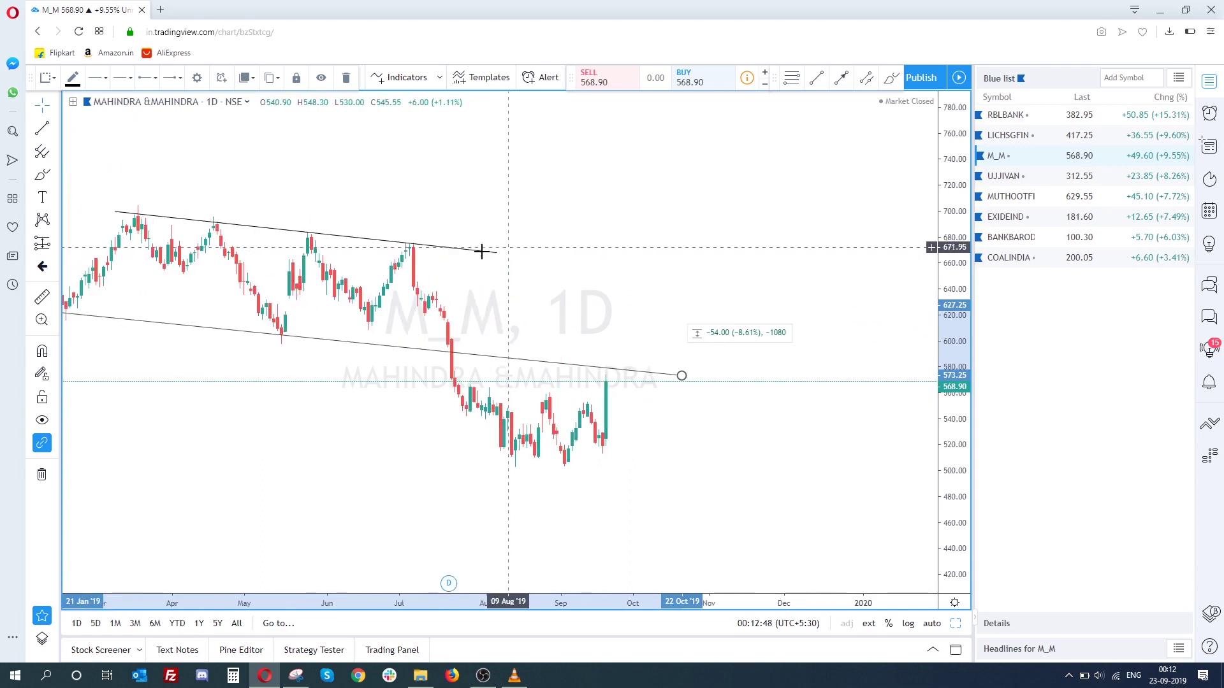
click(402, 244)
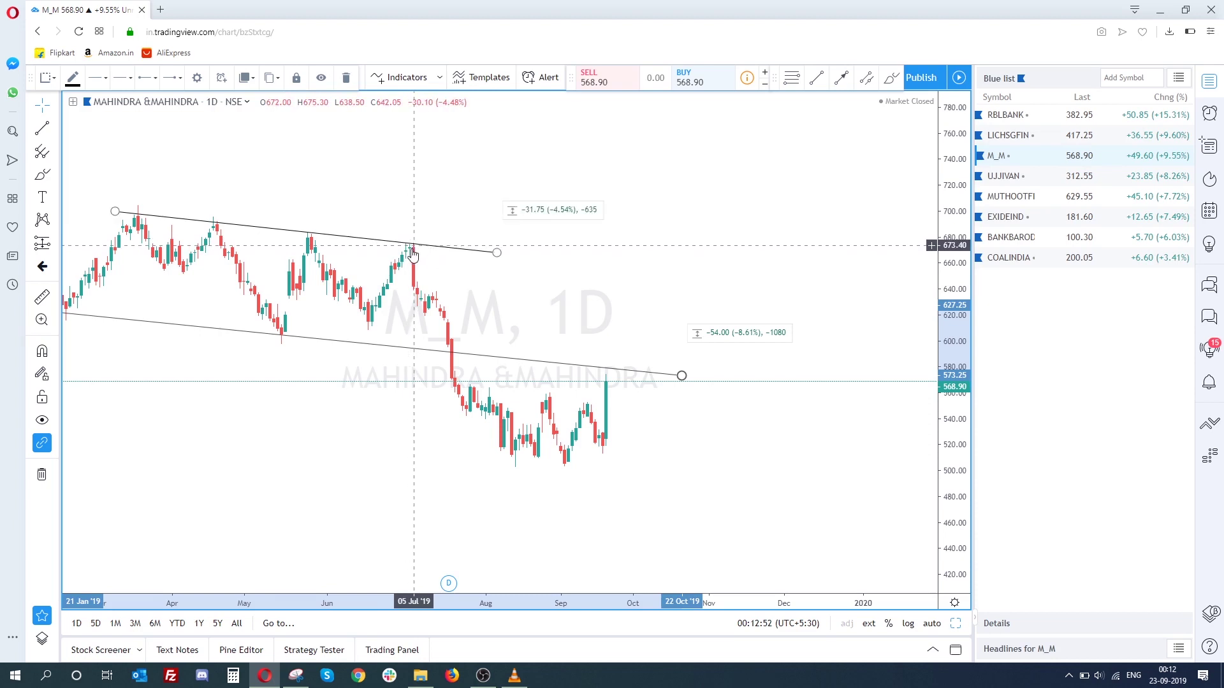
click(421, 302)
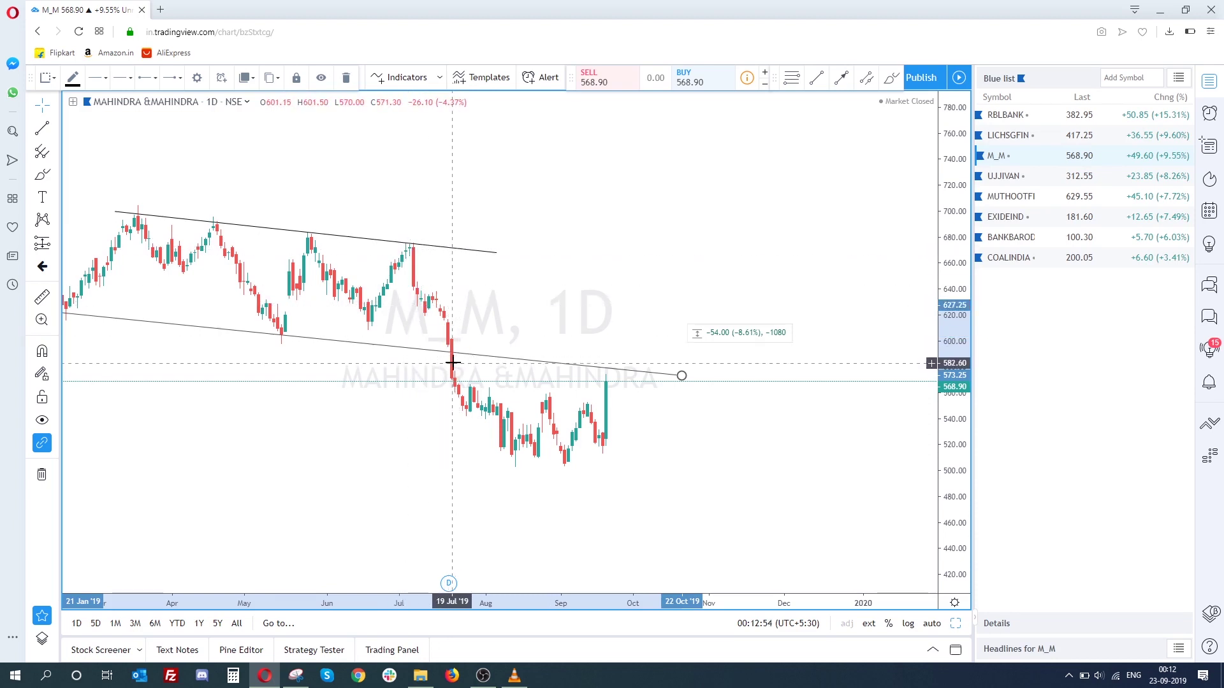
scroll(455, 361, down, 2)
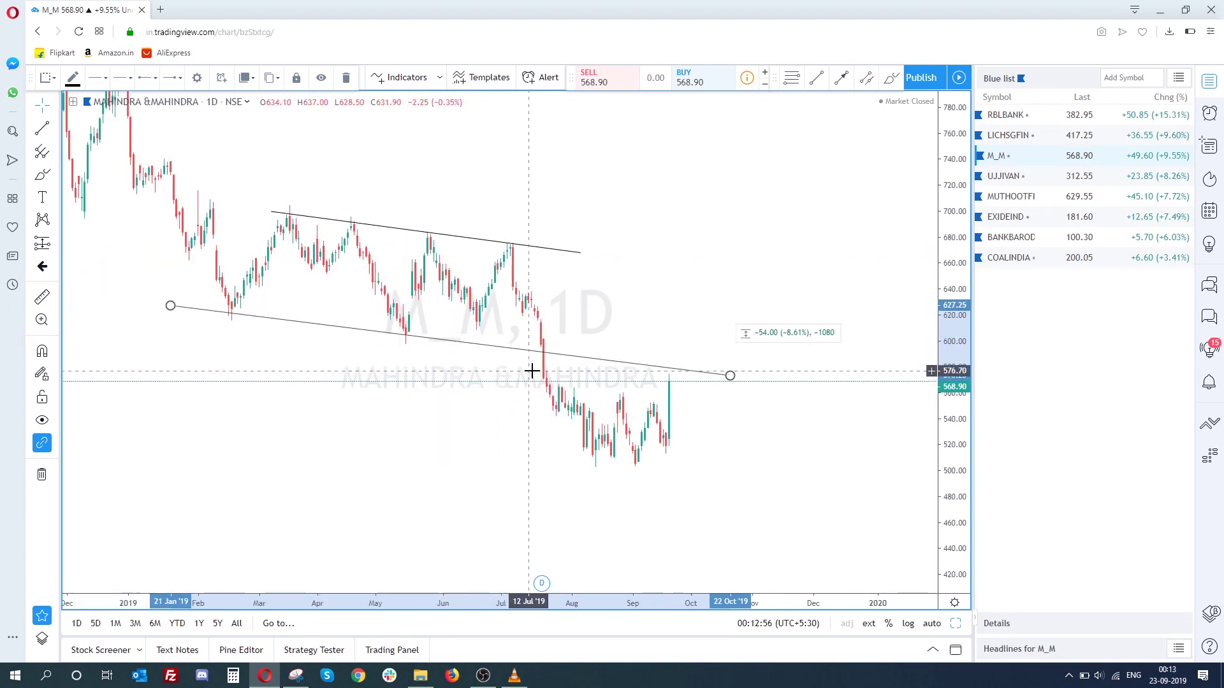
Step: Clear all drawings and place horizontal lines at about 694.00, 677.80, 616.45, 601.75 and 654.25
click(42, 474)
key(alt+h)
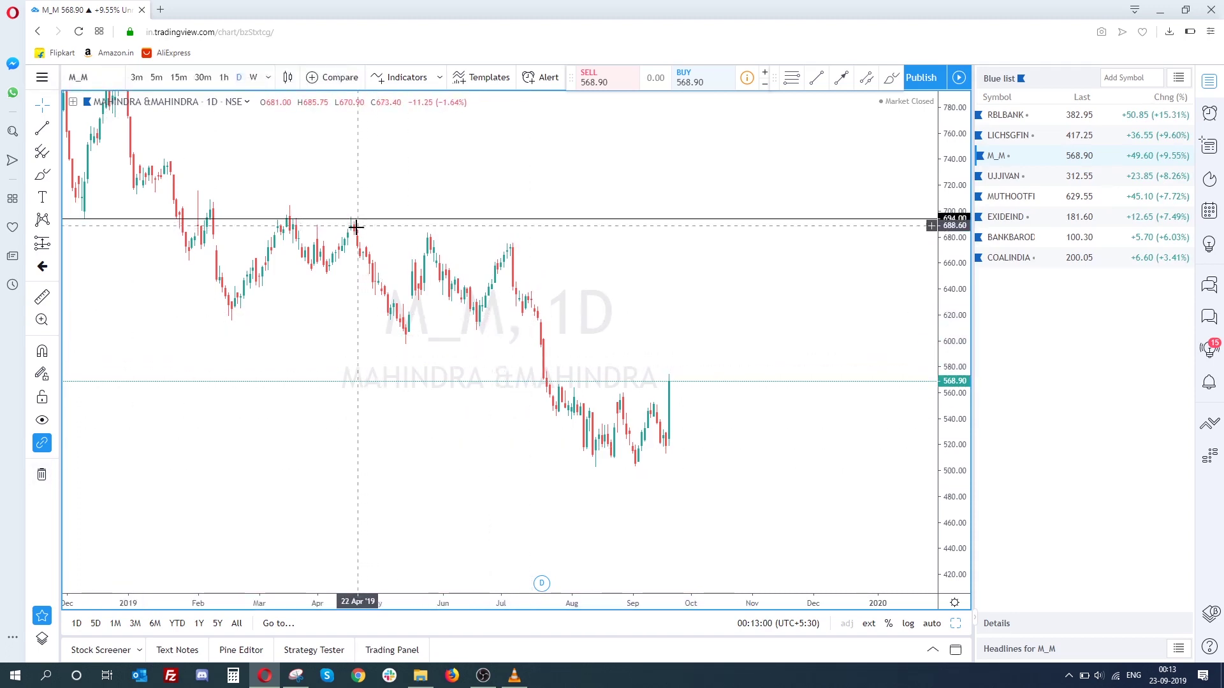
key(alt+h)
key(alt+h)
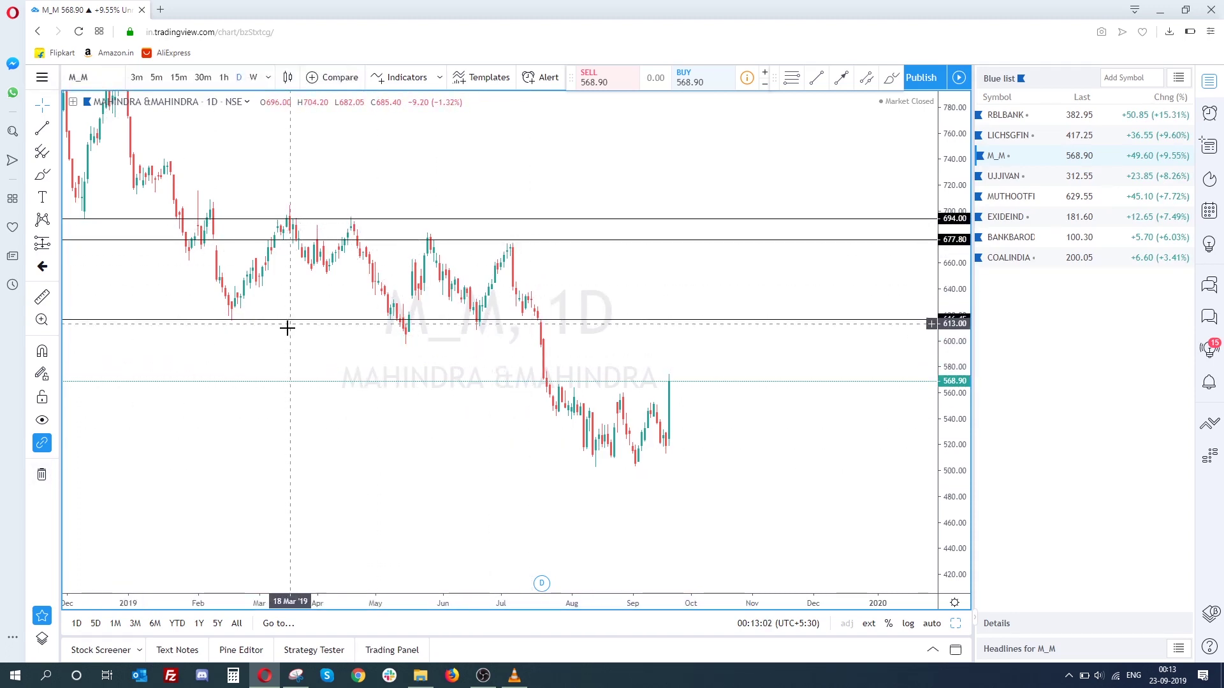
key(alt+h)
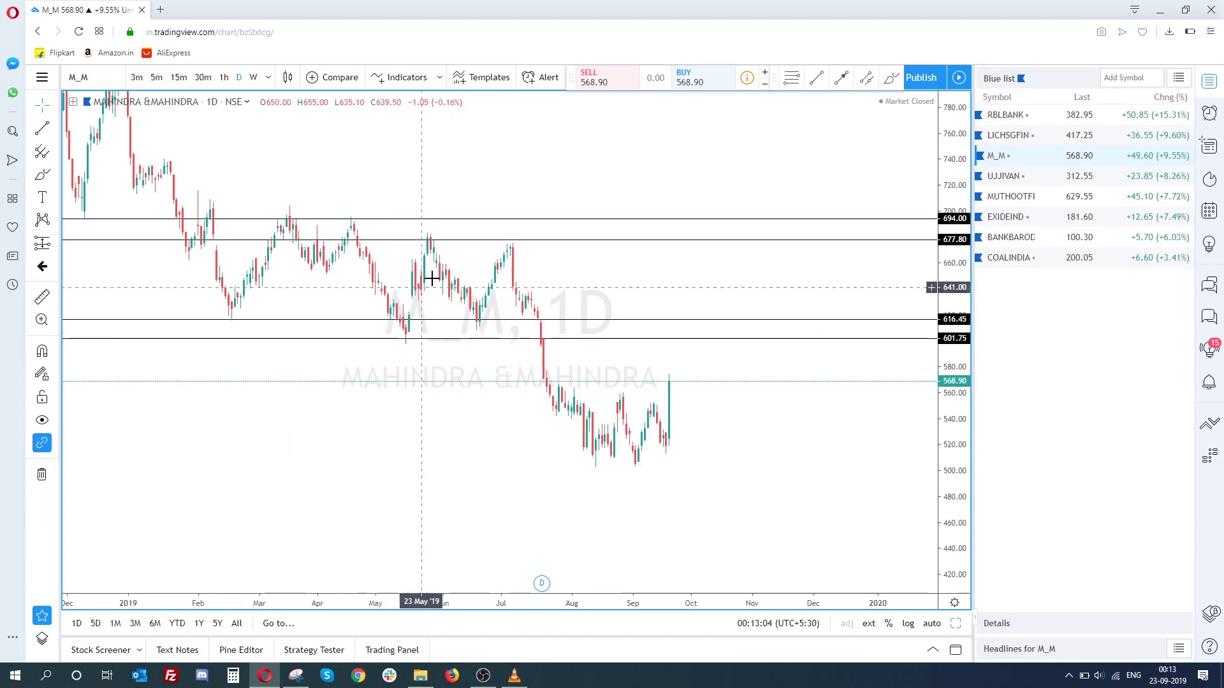
key(alt+h)
scroll(400, 359, down, 1)
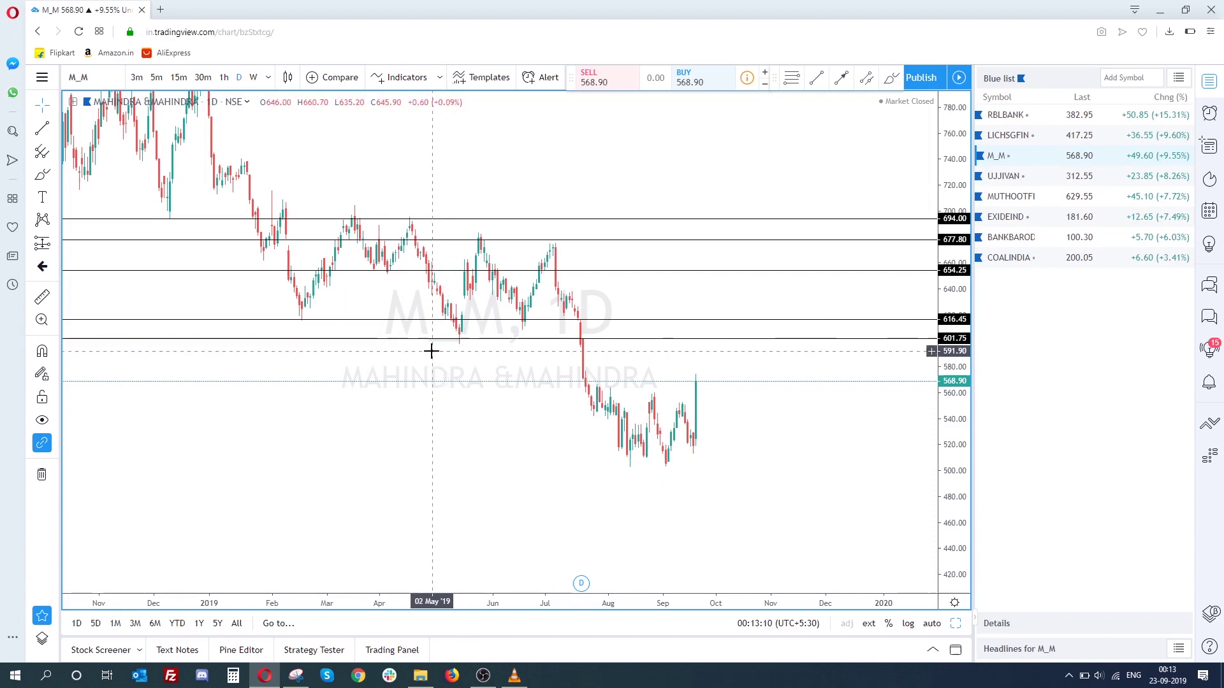
Step: Remove the horizontal lines and draw an upper channel line from about 705.30 on 05 Feb '19 to about 660.65 on 04 Sep '19
click(40, 475)
click(41, 128)
click(278, 205)
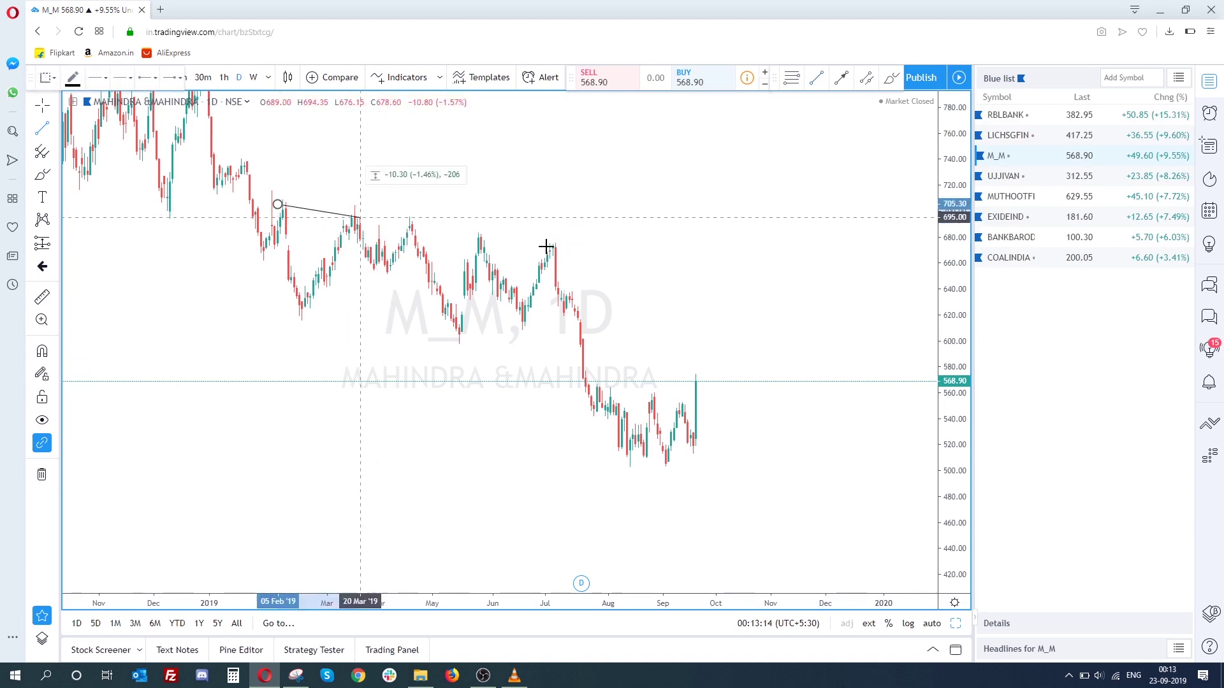
click(665, 262)
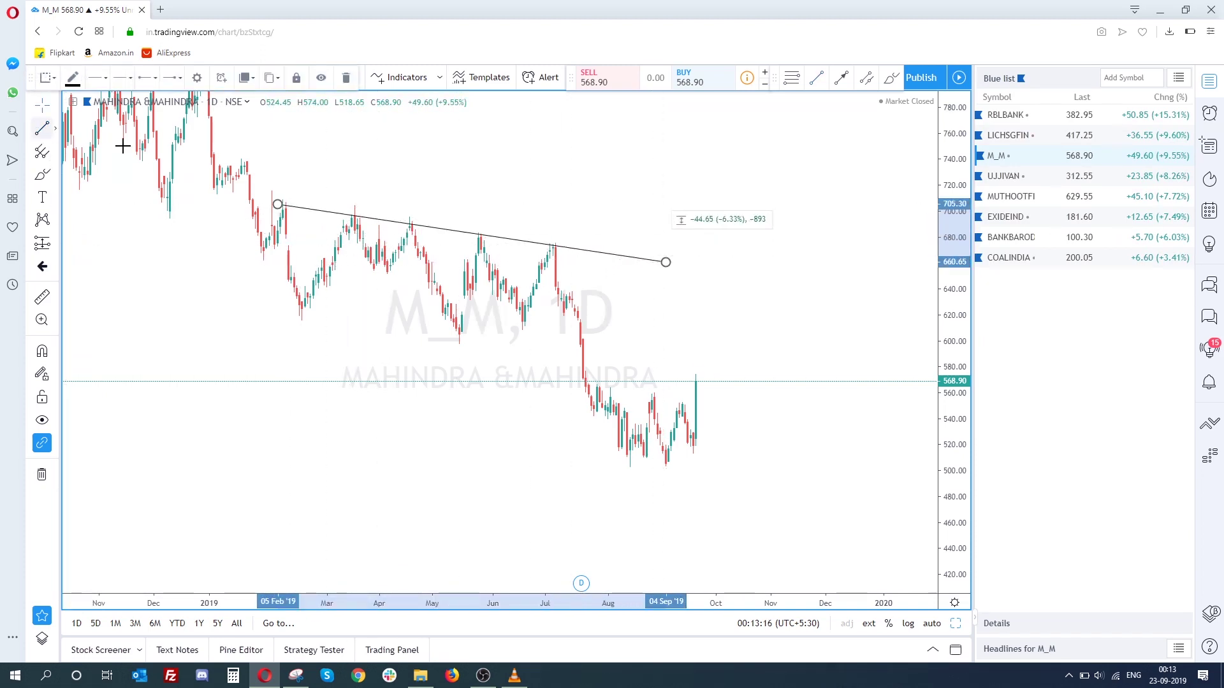
Step: Draw a lower channel line under the lows from about 622.35 on 08 Feb '19 to about 582.60 on 23 Sep '19
click(286, 312)
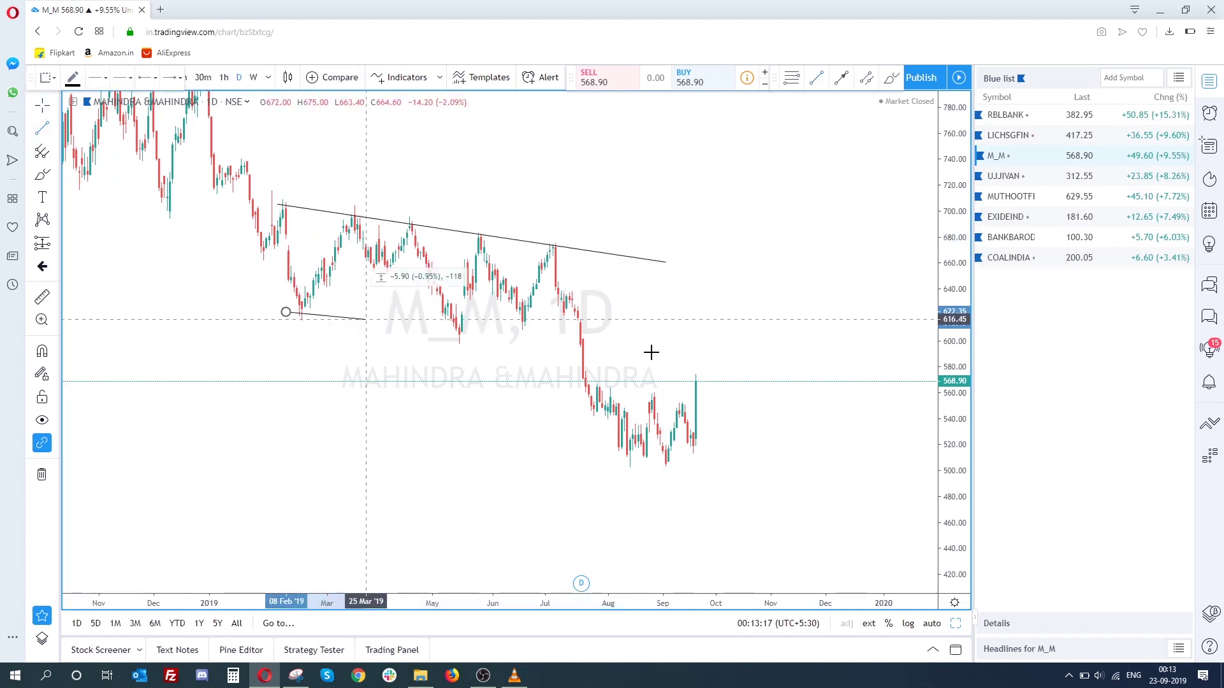
click(699, 363)
scroll(502, 325, up, 1)
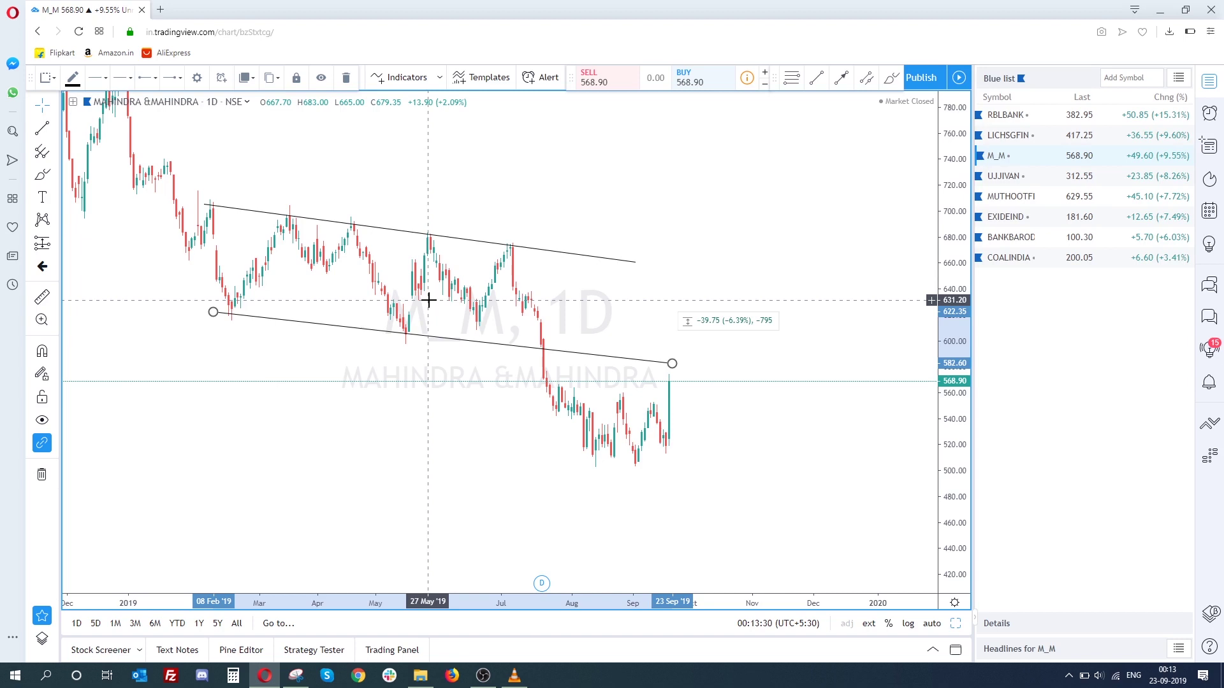
Step: Open the UJJIVAN daily chart from the watchlist, compress its price scale and choose the Cross cursor
click(1013, 180)
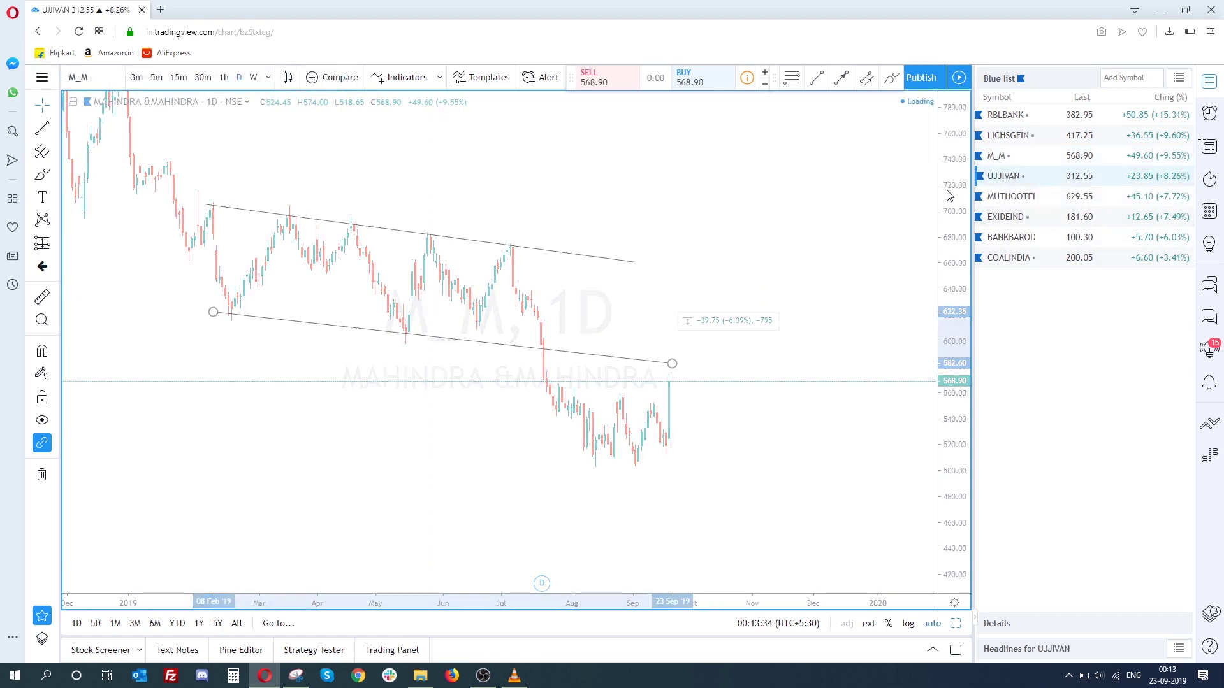
drag(947, 189, 949, 254)
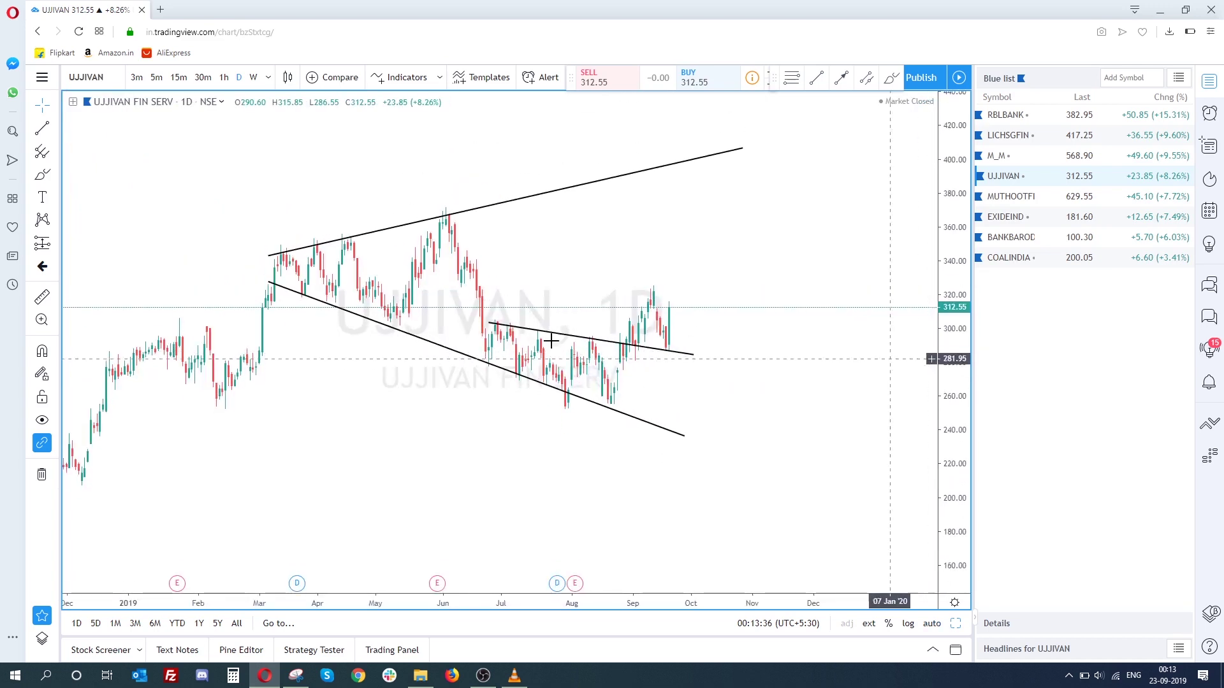
click(46, 112)
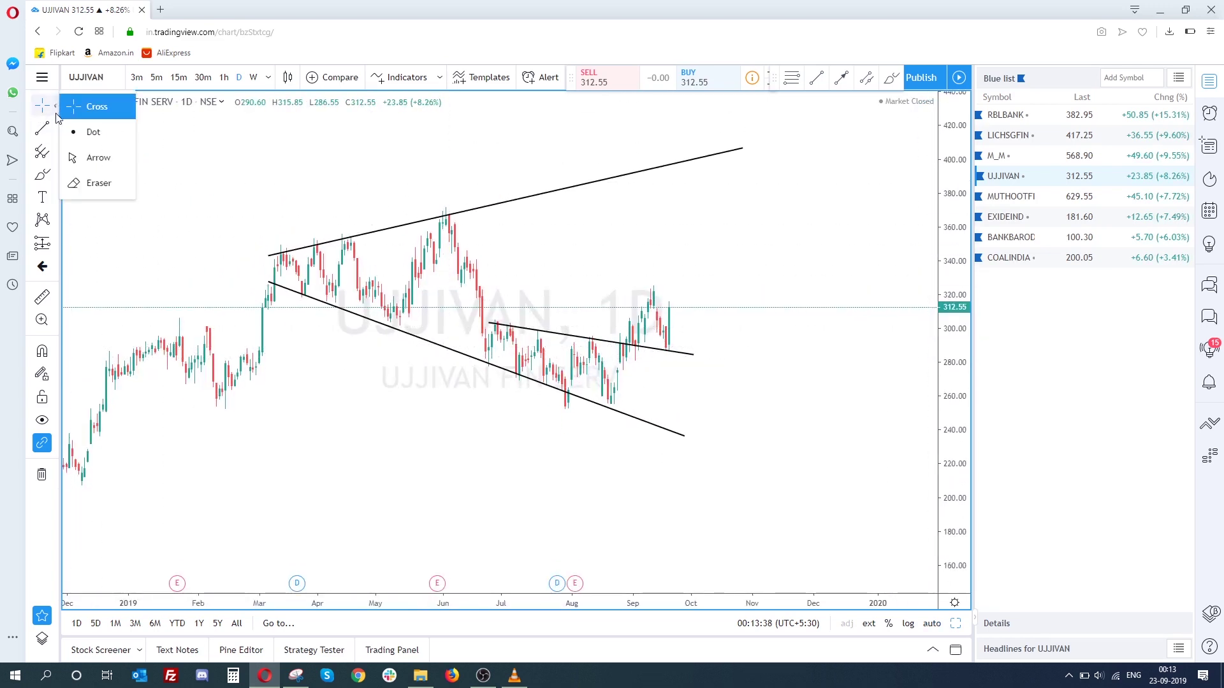
click(90, 111)
Step: Examine how the UJJIVAN candles react to the diverging channel lines and to the shorter falling line from June to September 2019
scroll(207, 161, up, 2)
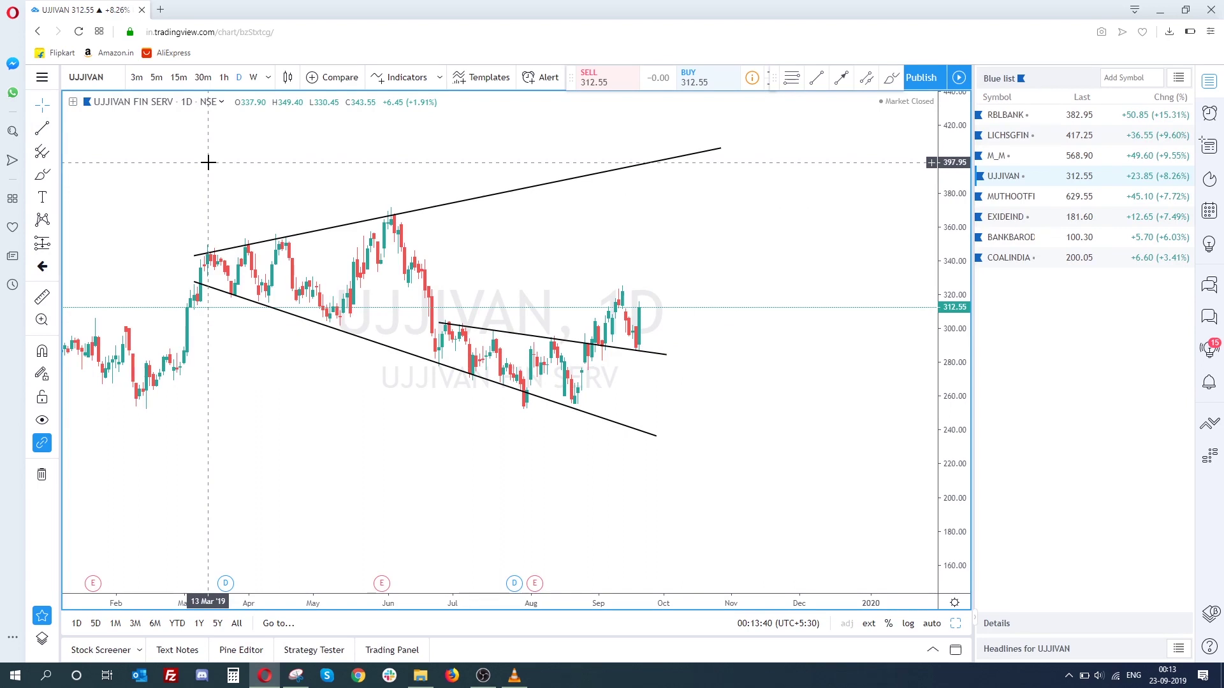
drag(209, 164, 235, 218)
scroll(286, 240, up, 2)
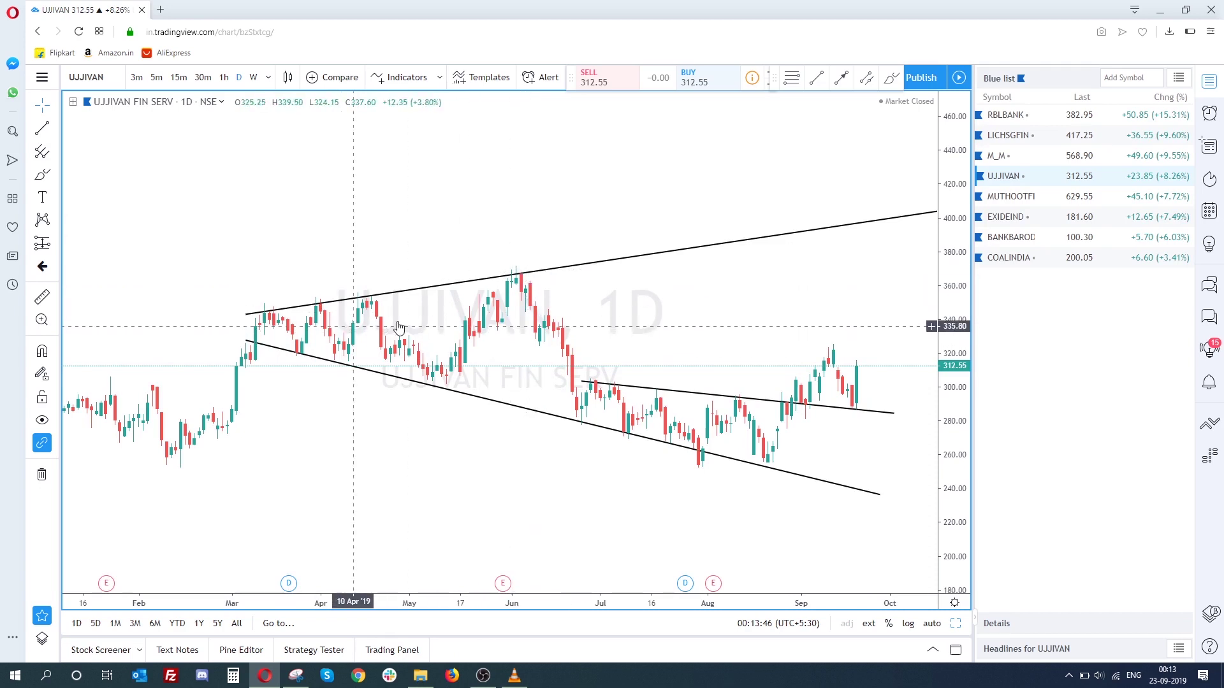
drag(582, 202, 483, 301)
scroll(482, 302, up, 1)
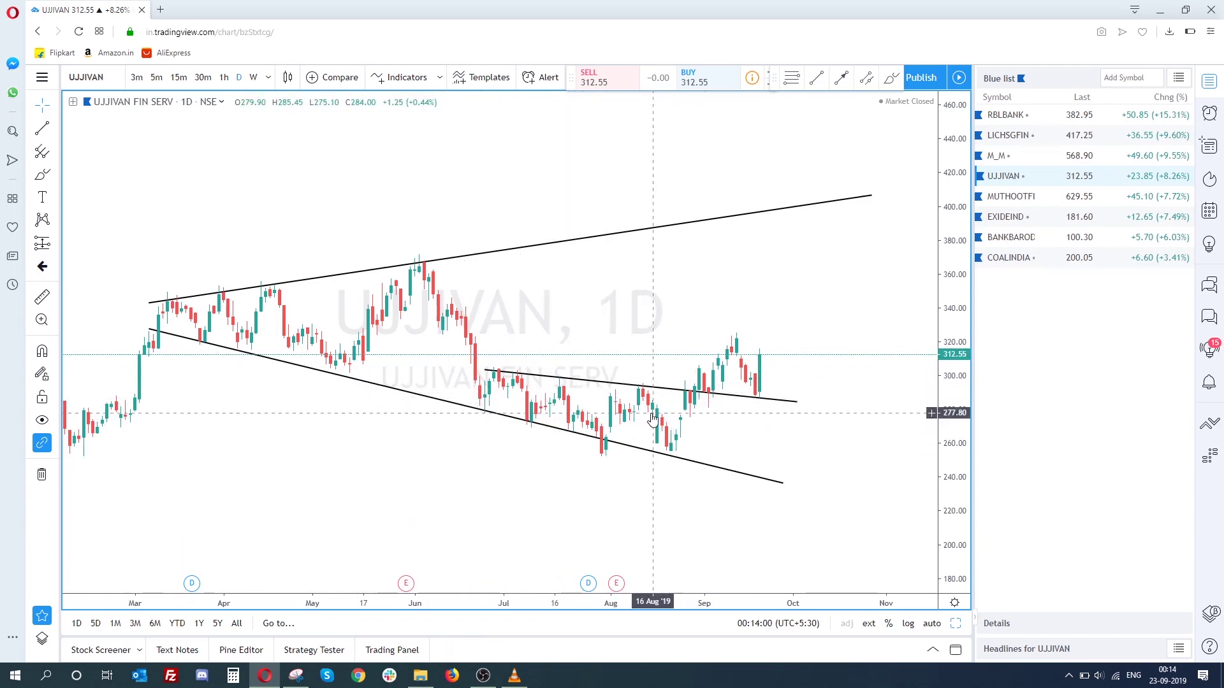
click(709, 394)
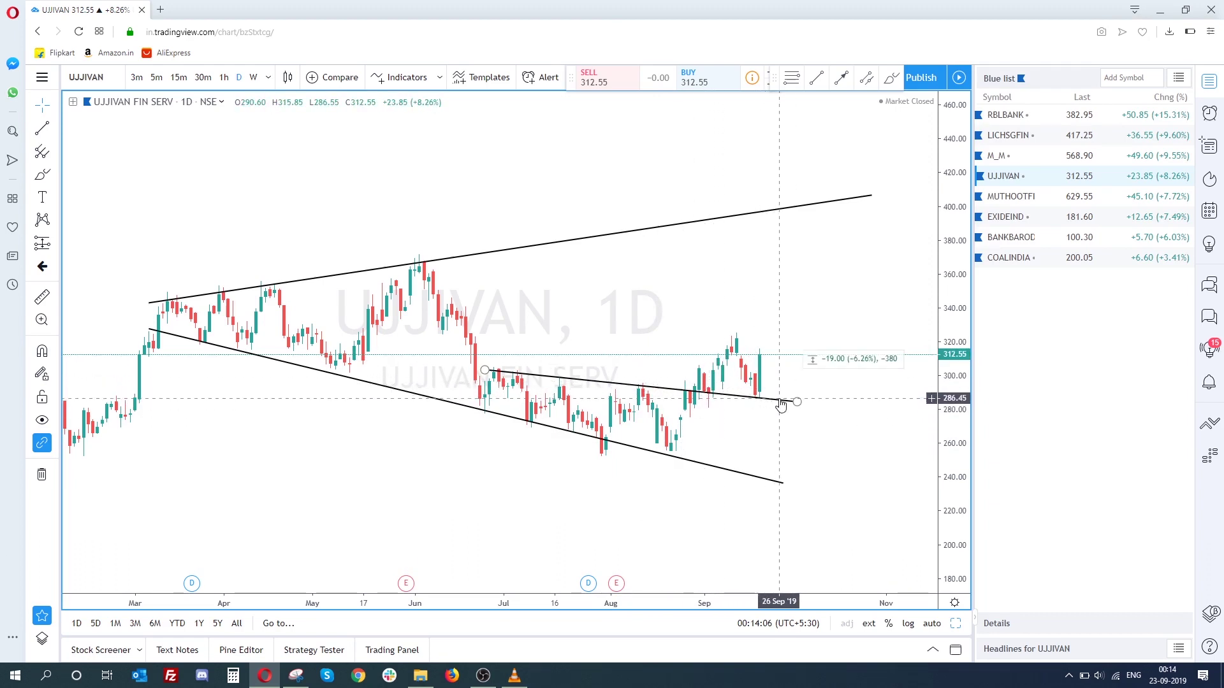
scroll(780, 406, down, 2)
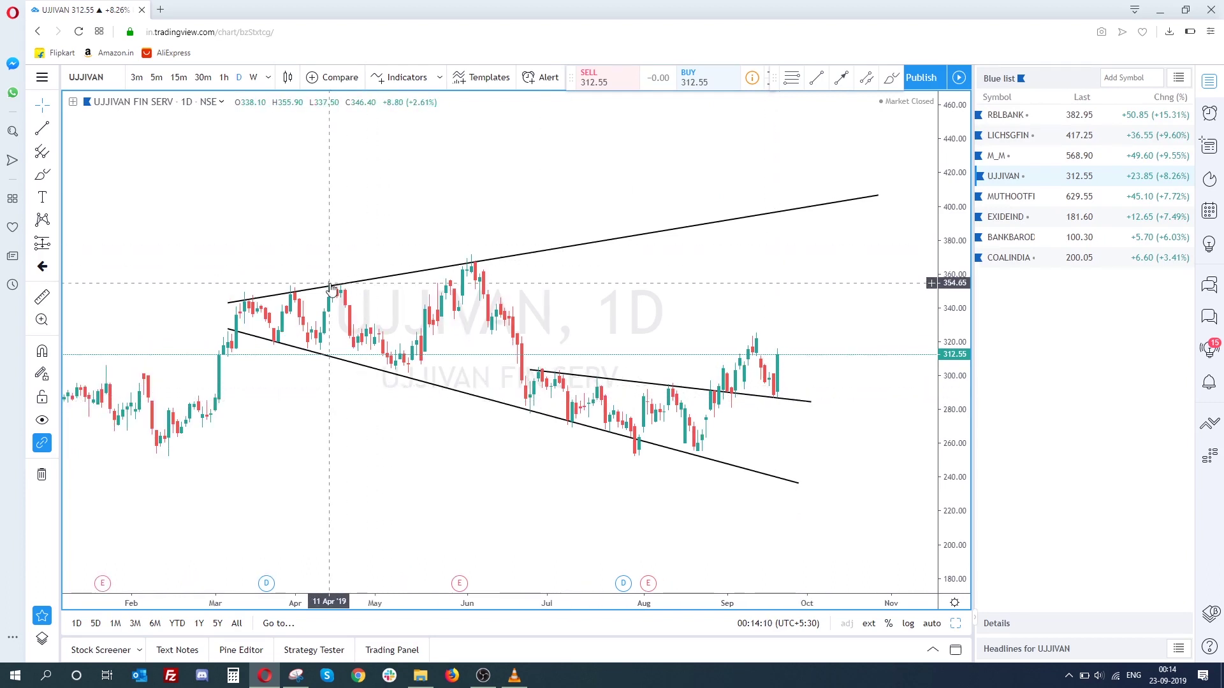
scroll(331, 288, up, 1)
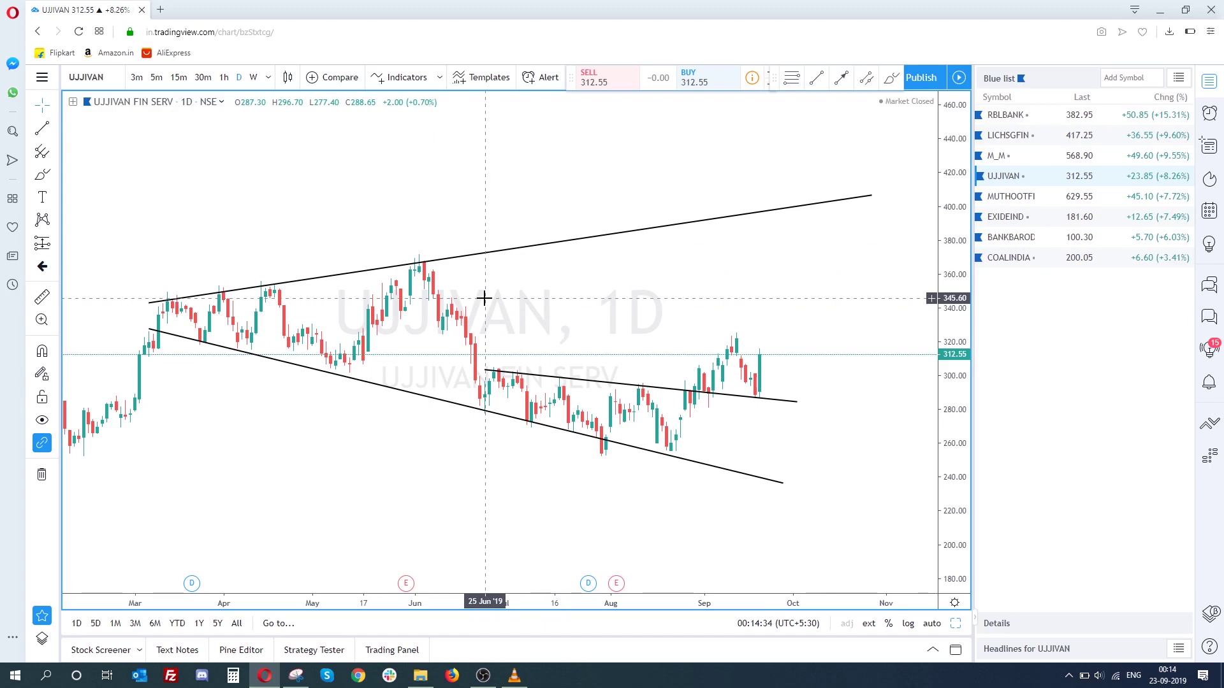
Step: Clear all drawings on the UJJIVAN chart and place horizontal lines at about 250.70, 371.60, 353.50 and 322.25
key(alt+h)
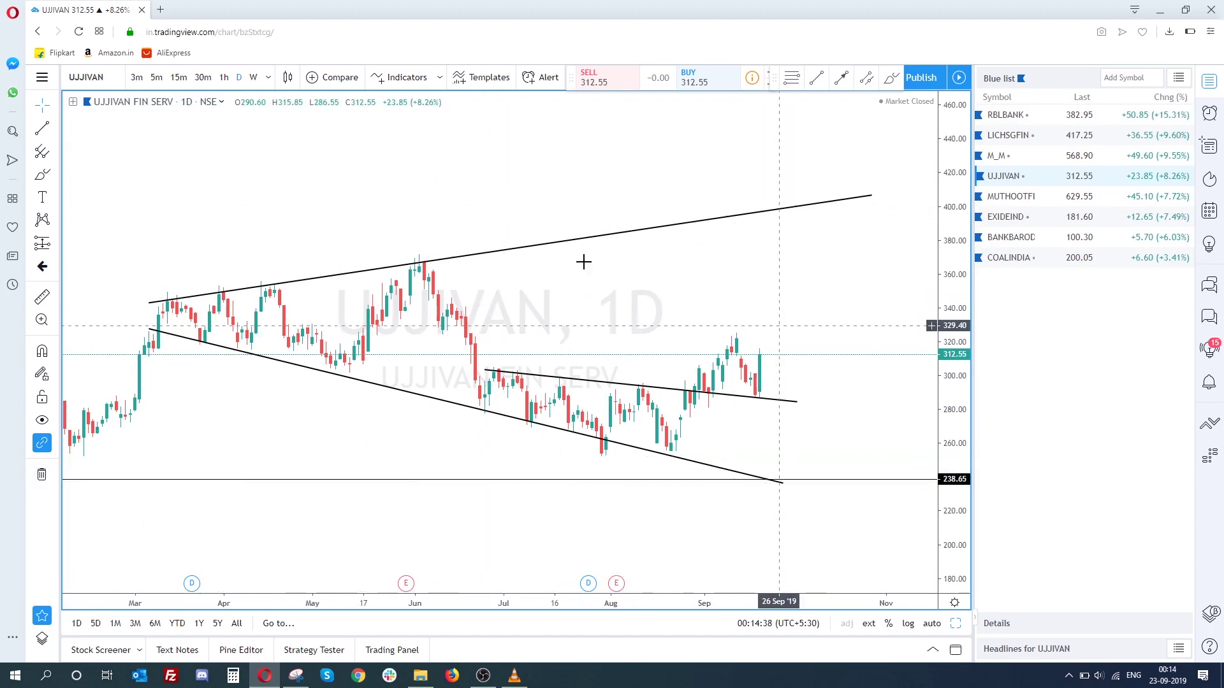
click(40, 476)
key(alt+h)
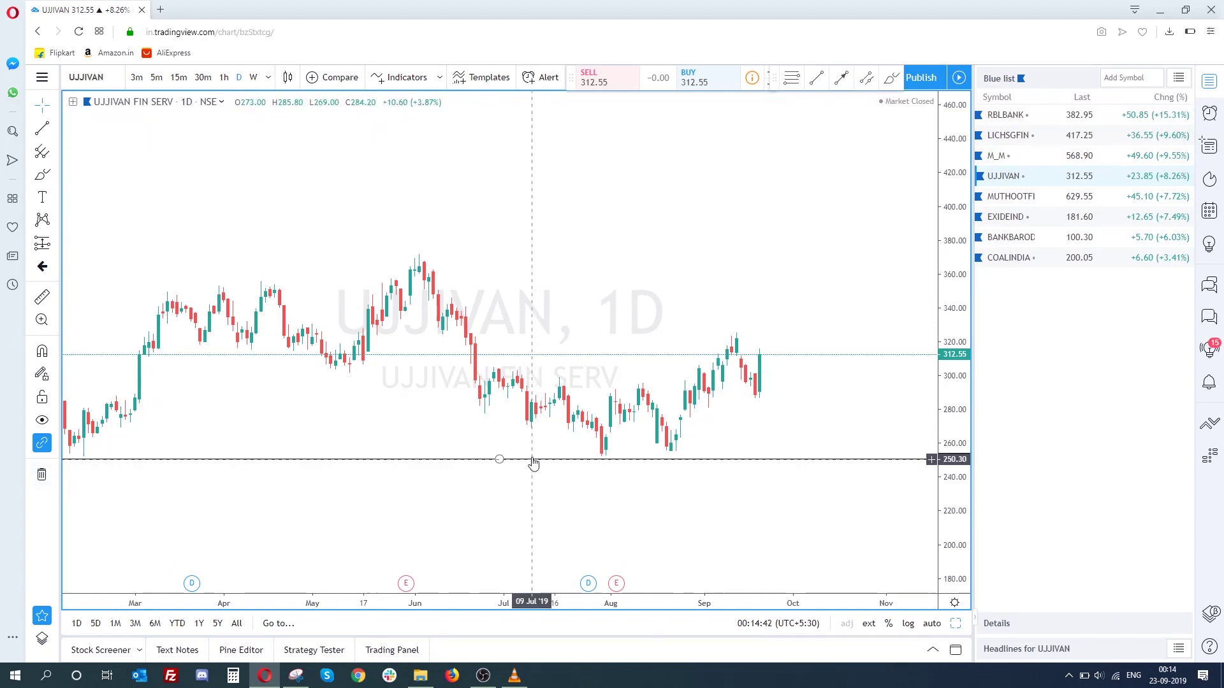
key(alt+h)
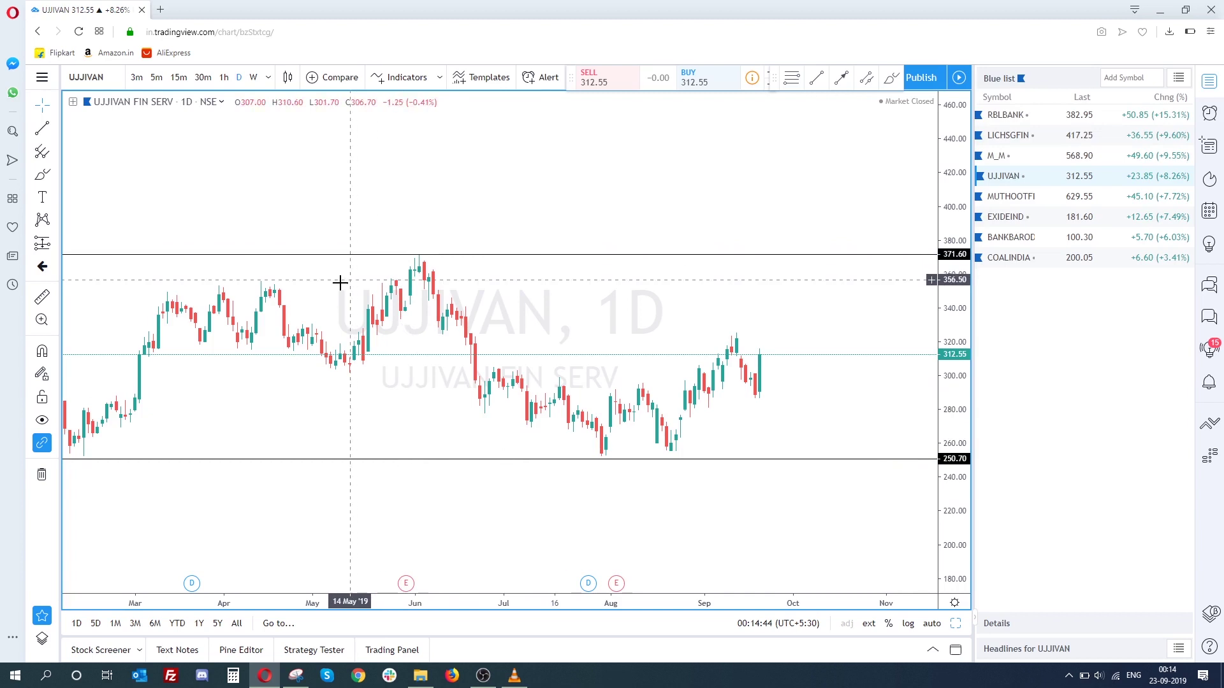
key(alt+h)
key(alt+h)
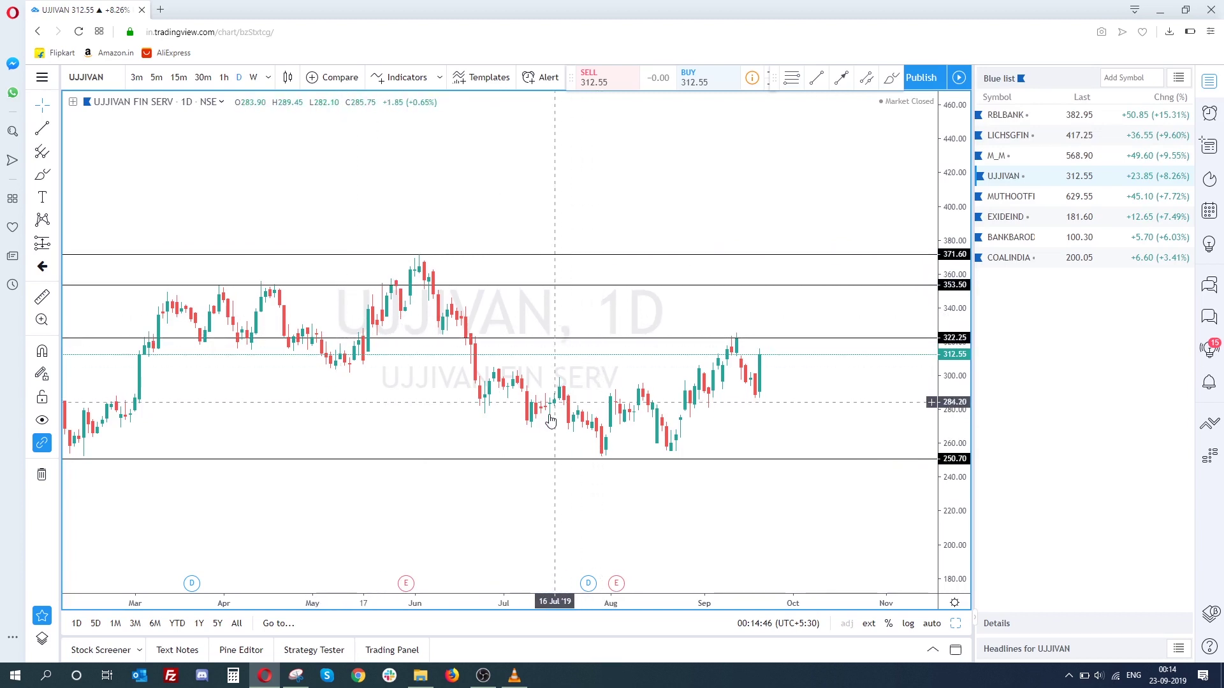
Step: Add horizontal lines at about 285.35 and 272.90, and move the lowest line up to 255.60 and back to 250.70
key(alt+h)
key(alt+h)
drag(582, 459, 583, 450)
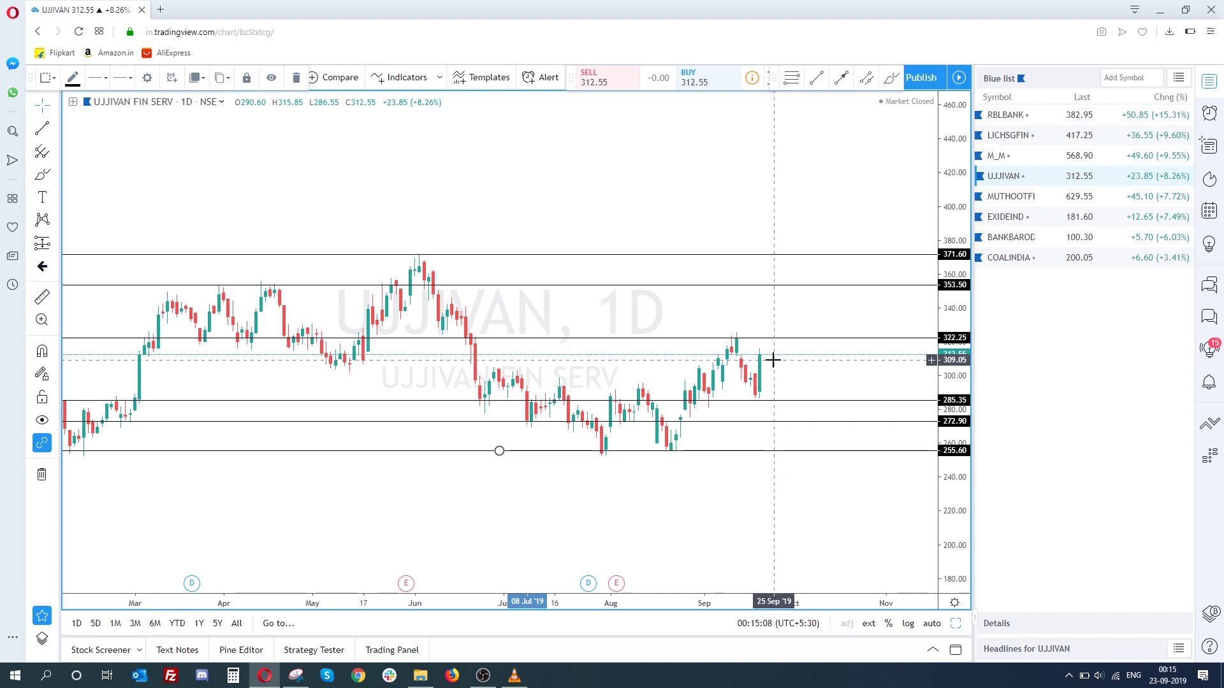
drag(150, 452, 151, 459)
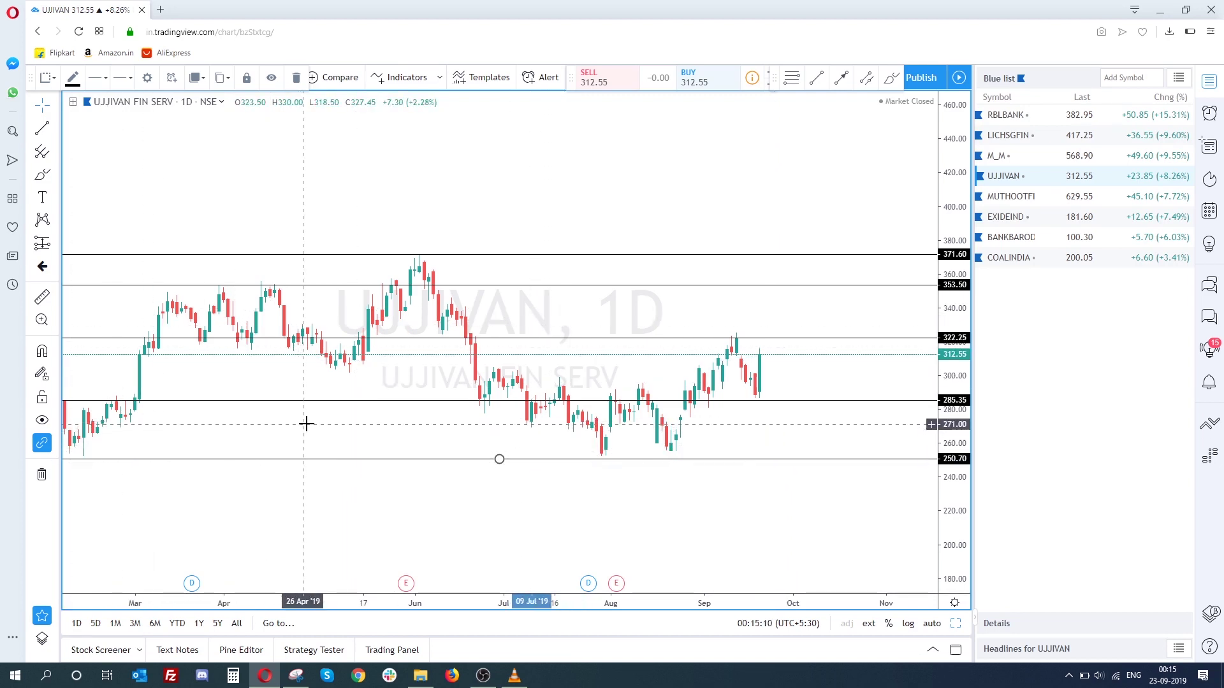
Step: Undo the horizontal lines and the clearing of drawings on the UJJIVAN chart, and review the diverging channel and shorter falling line
key(ctrl+z)
key(ctrl+z)
key(ctrl+z)
key(ctrl+z)
key(ctrl+z)
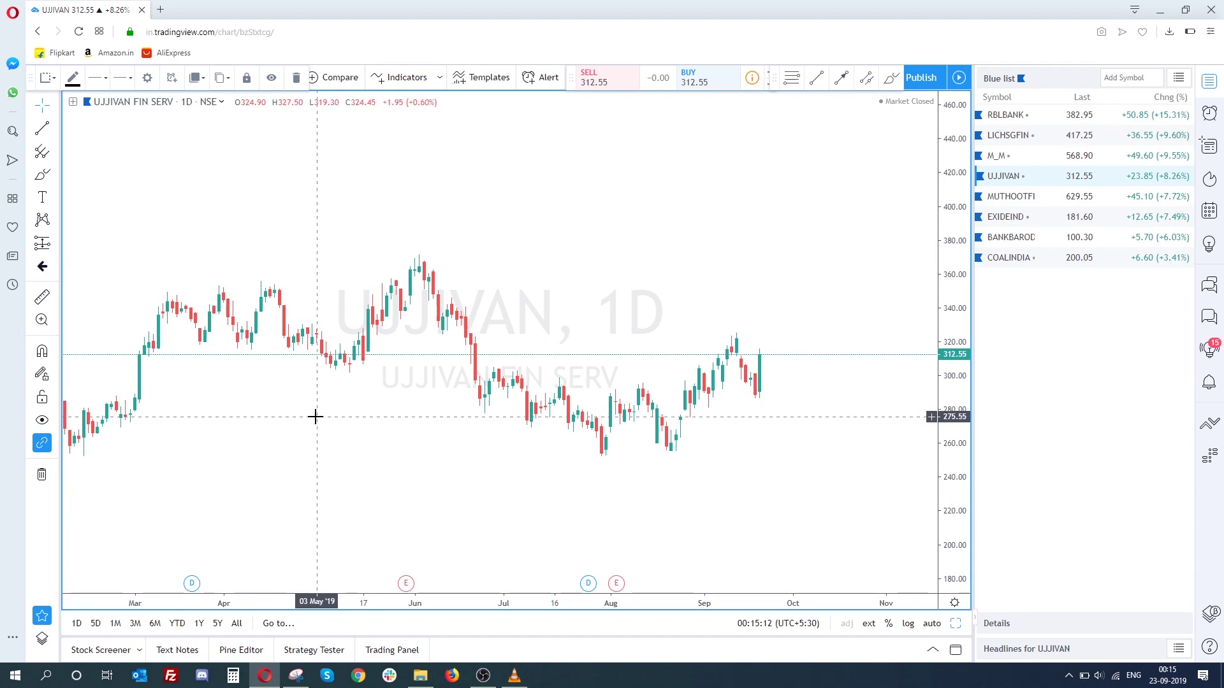
key(ctrl+z)
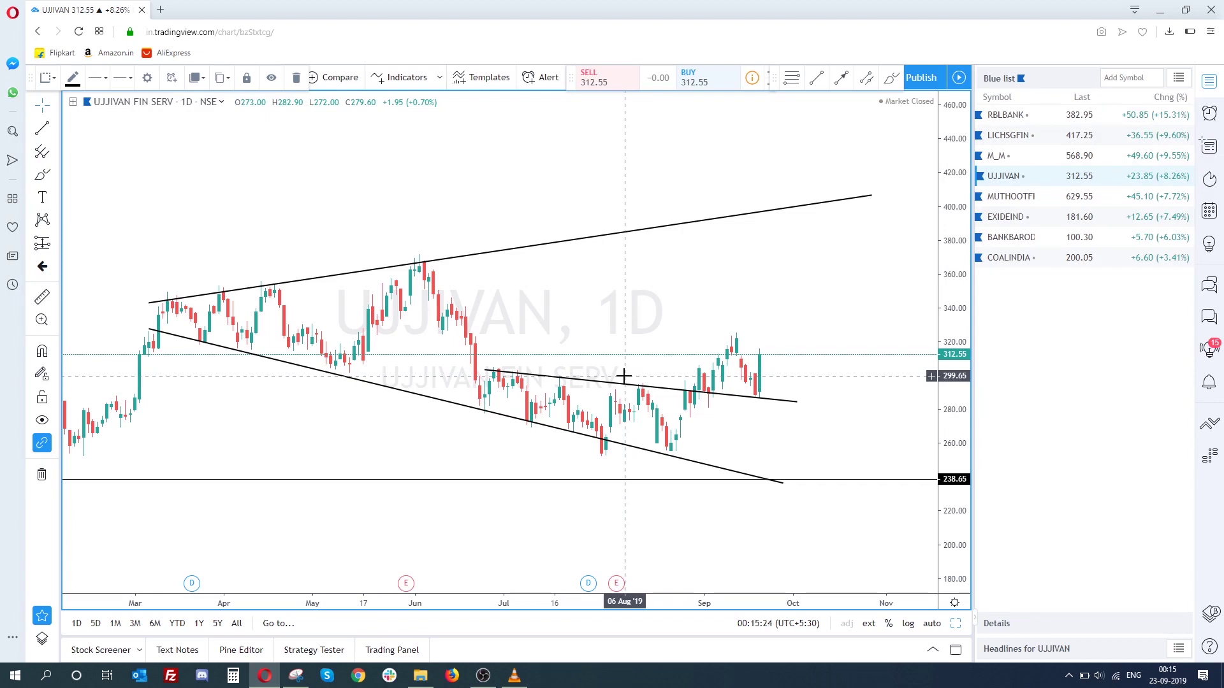
scroll(637, 377, up, 1)
scroll(637, 378, down, 2)
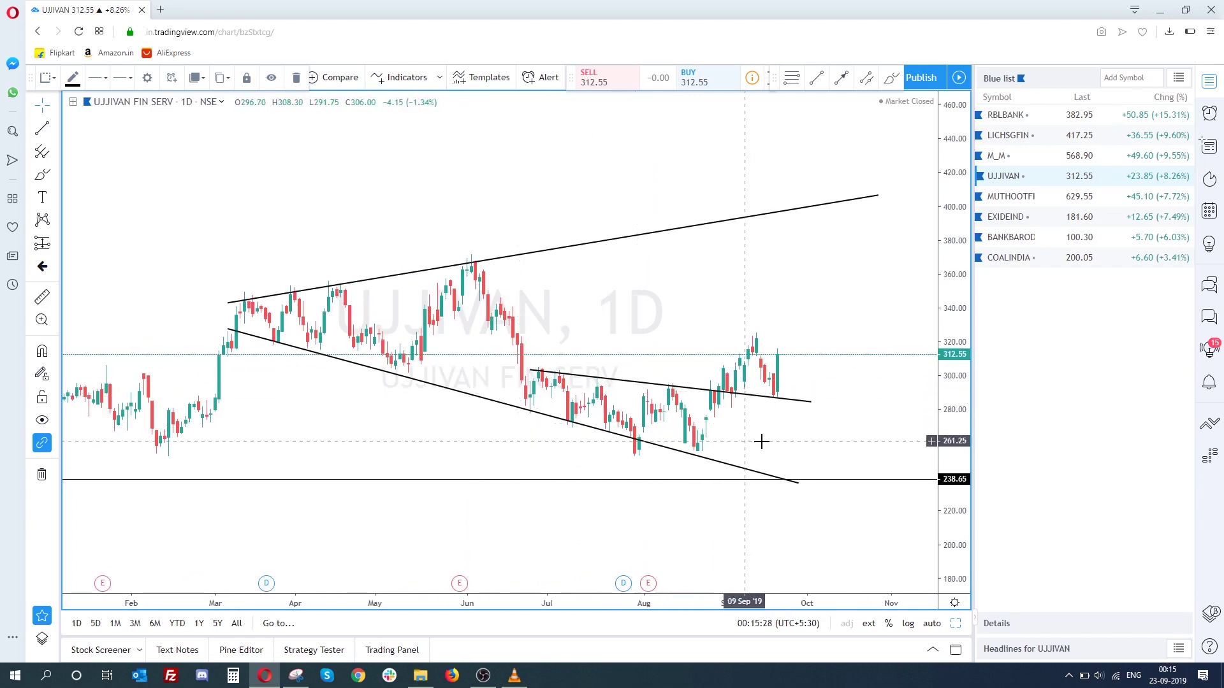
scroll(759, 438, up, 2)
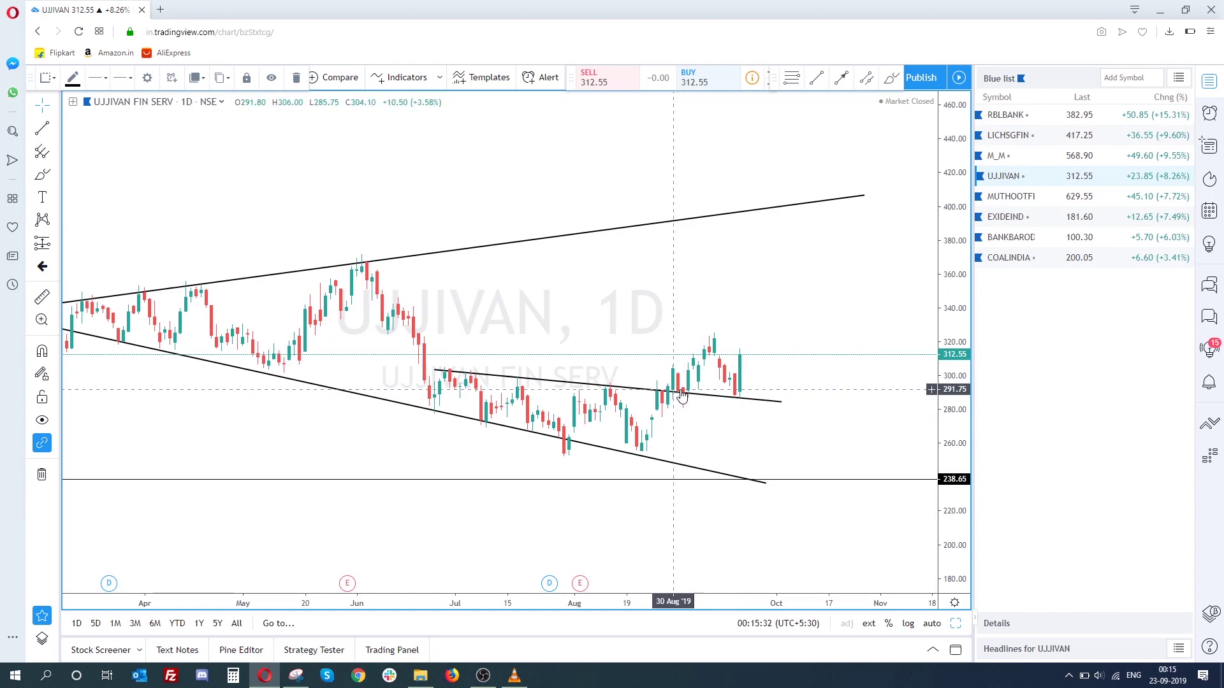
scroll(660, 387, down, 1)
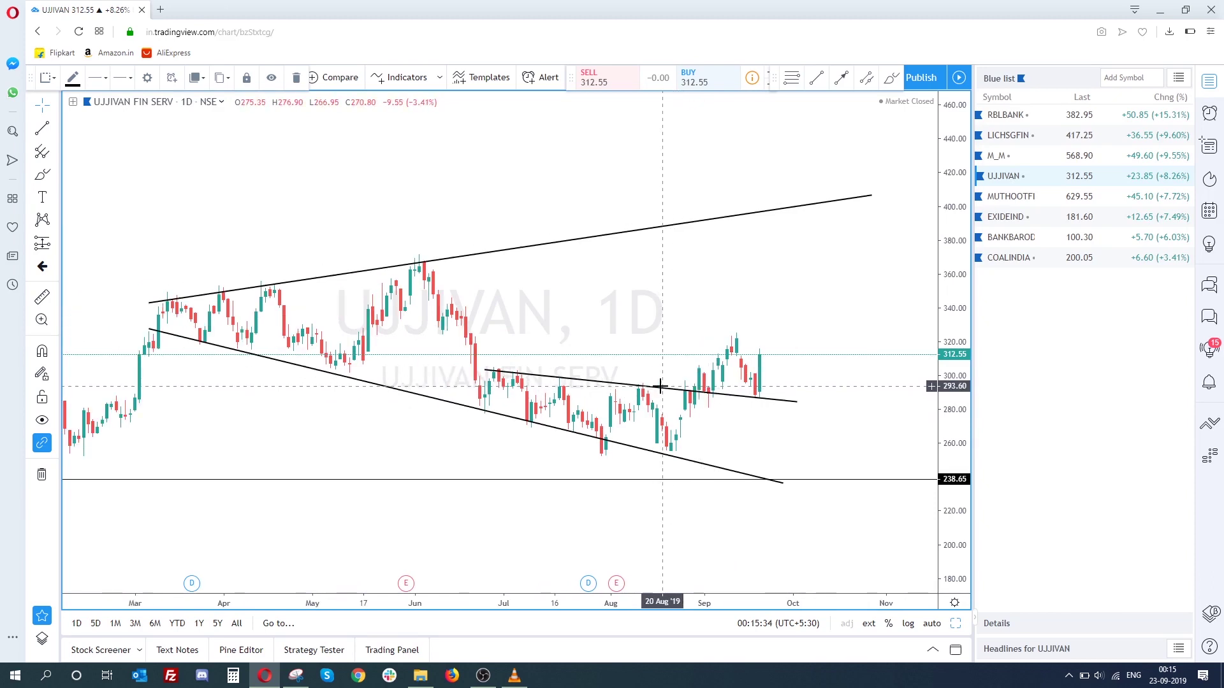
scroll(470, 364, down, 2)
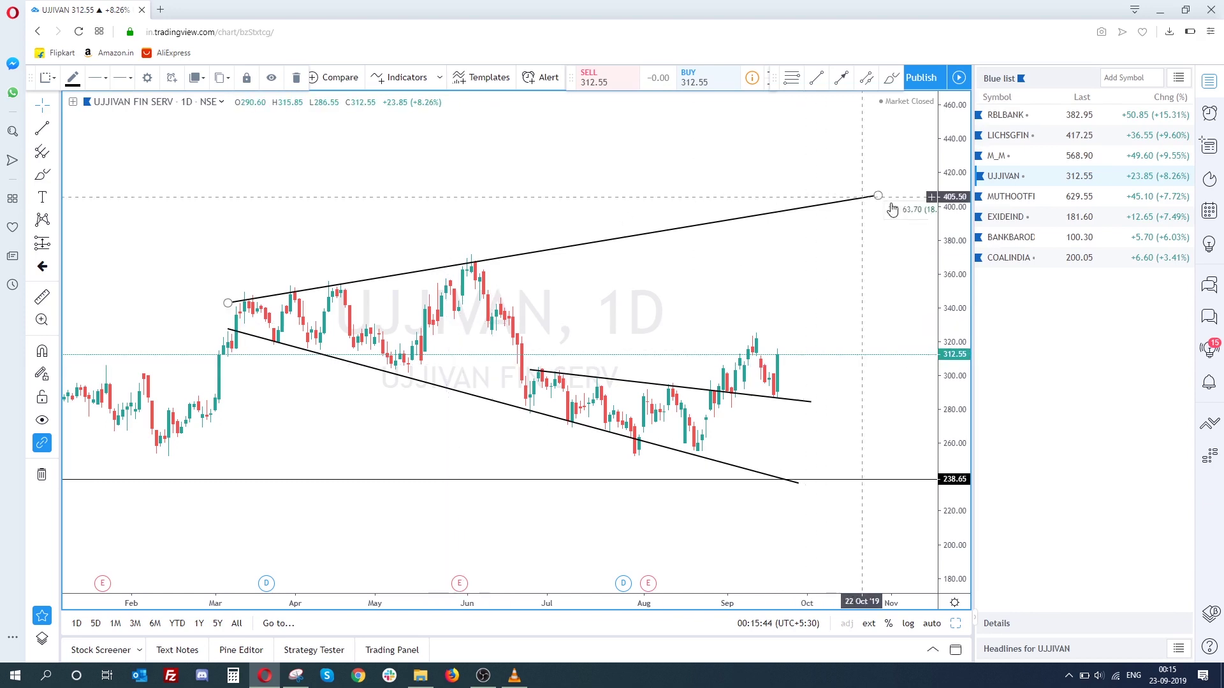
Step: Open the MUTHOOTFIN daily chart from the watchlist, compress its price scale and choose the Cross cursor
click(1019, 204)
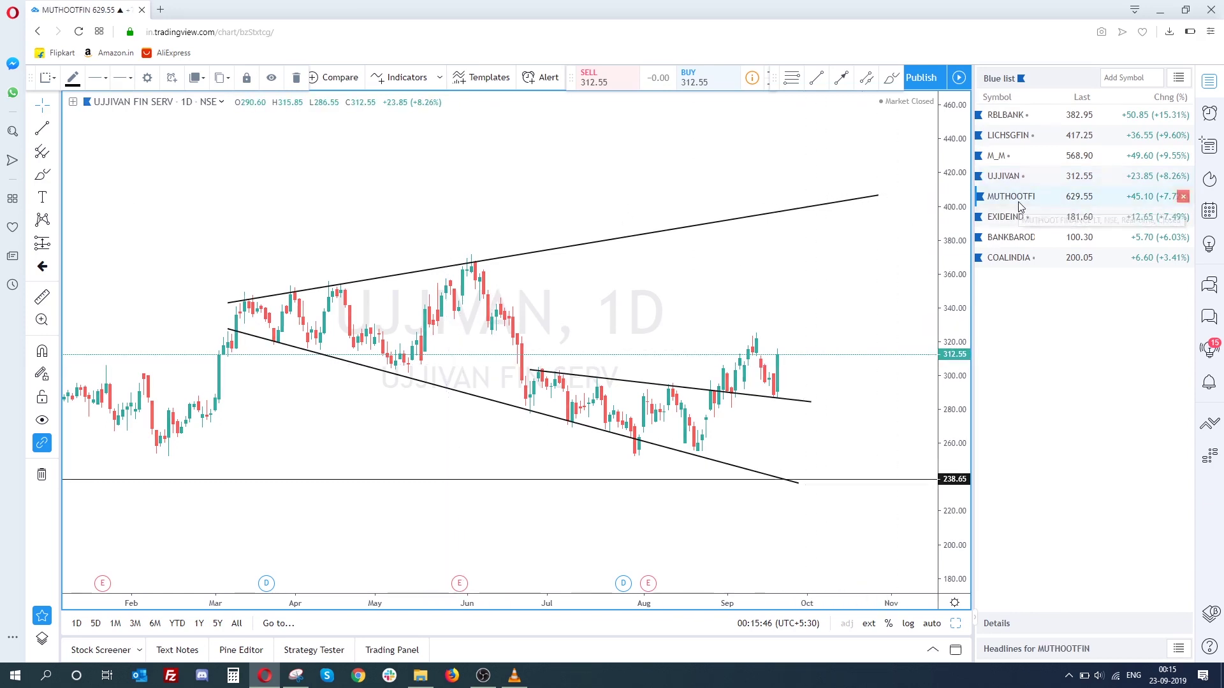
drag(953, 217, 789, 395)
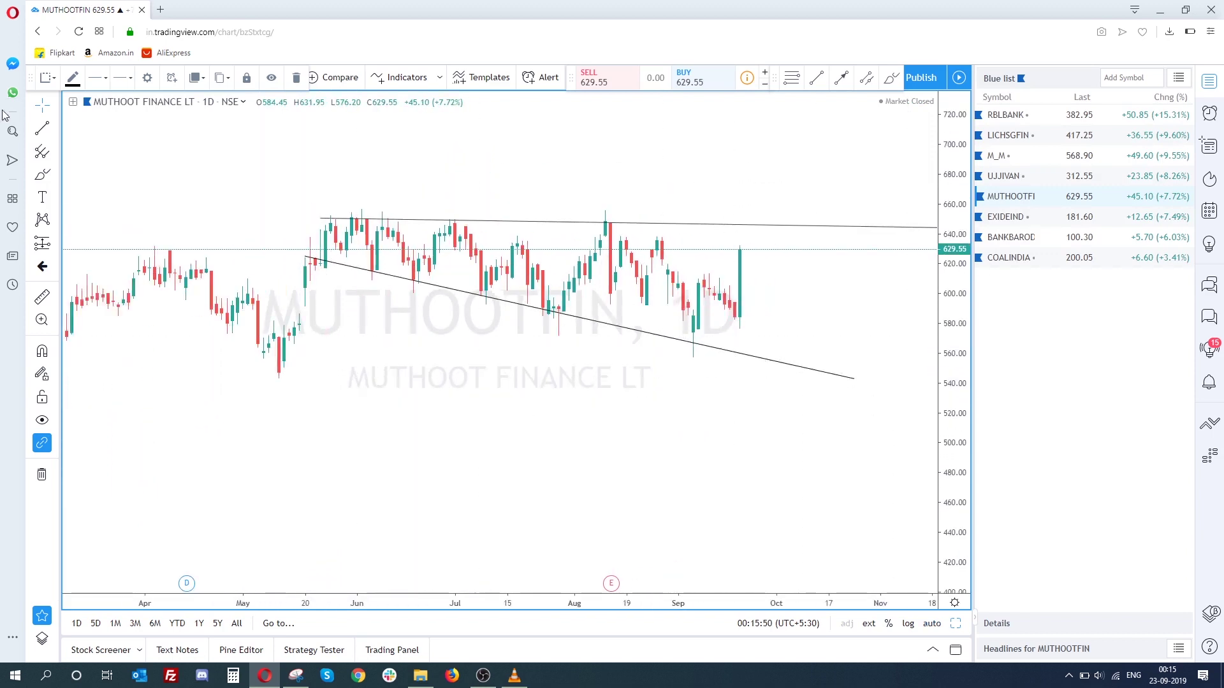
click(54, 106)
drag(328, 376, 309, 425)
scroll(309, 408, down, 2)
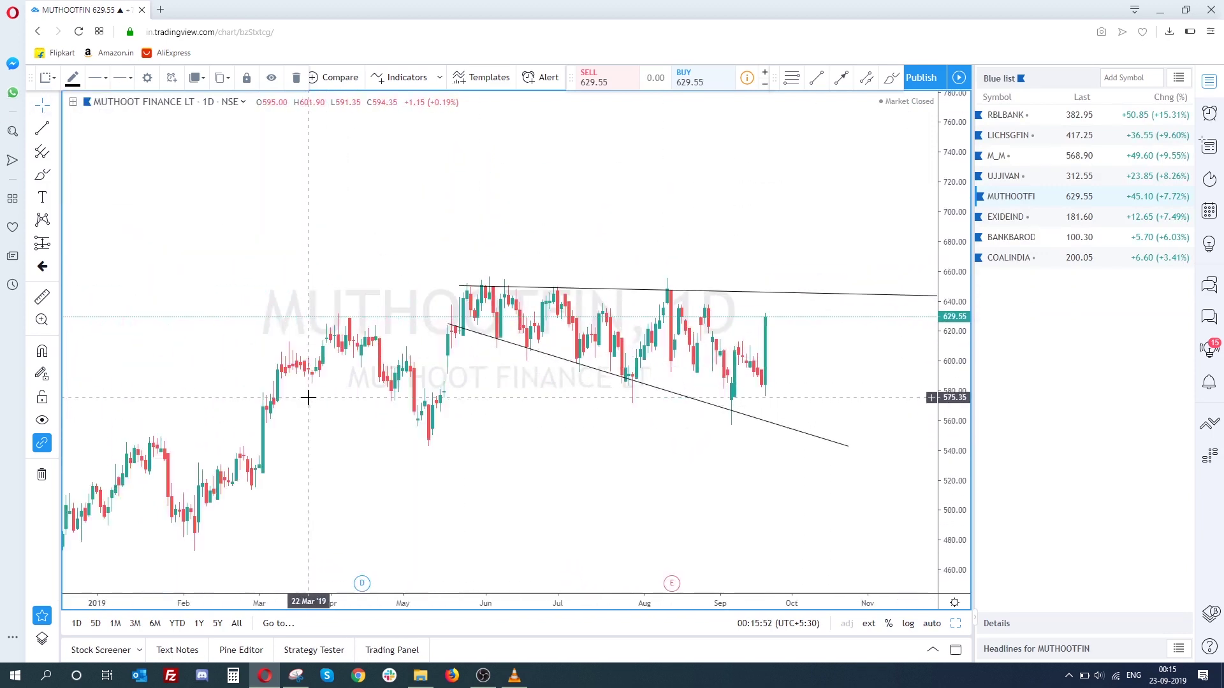
Step: Examine how the MUTHOOTFIN candles from May to September 2019 react to the nearly flat upper line and the falling lower line
scroll(268, 334, down, 2)
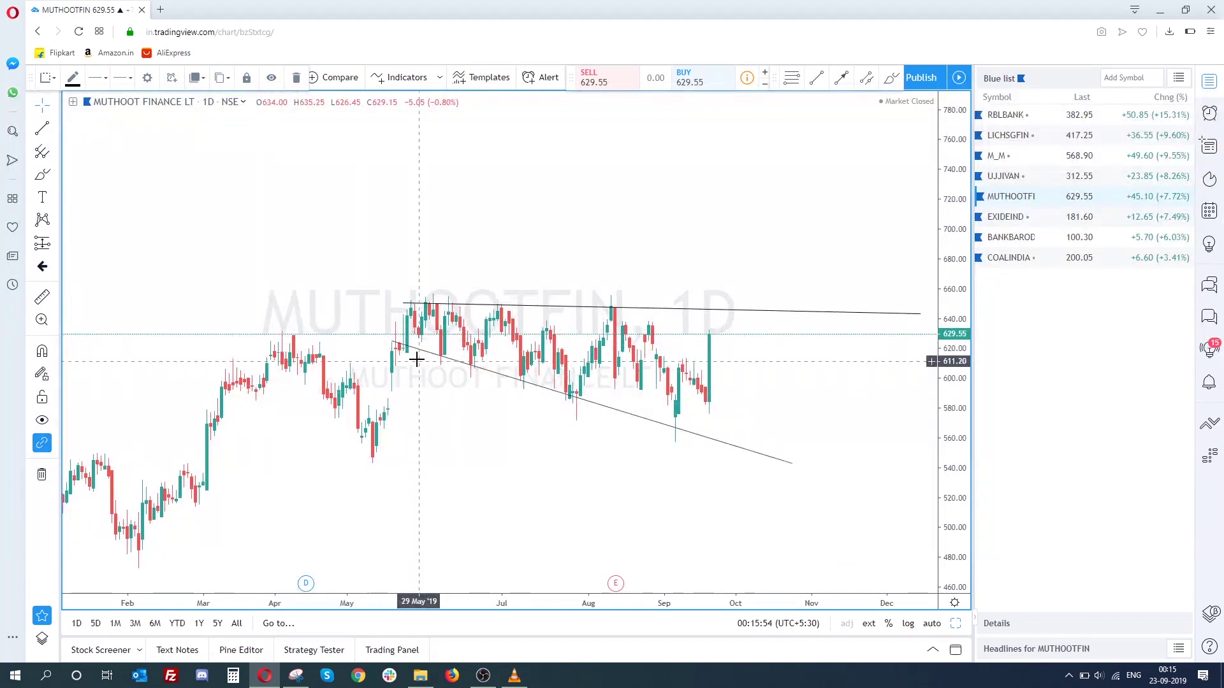
drag(277, 489, 248, 501)
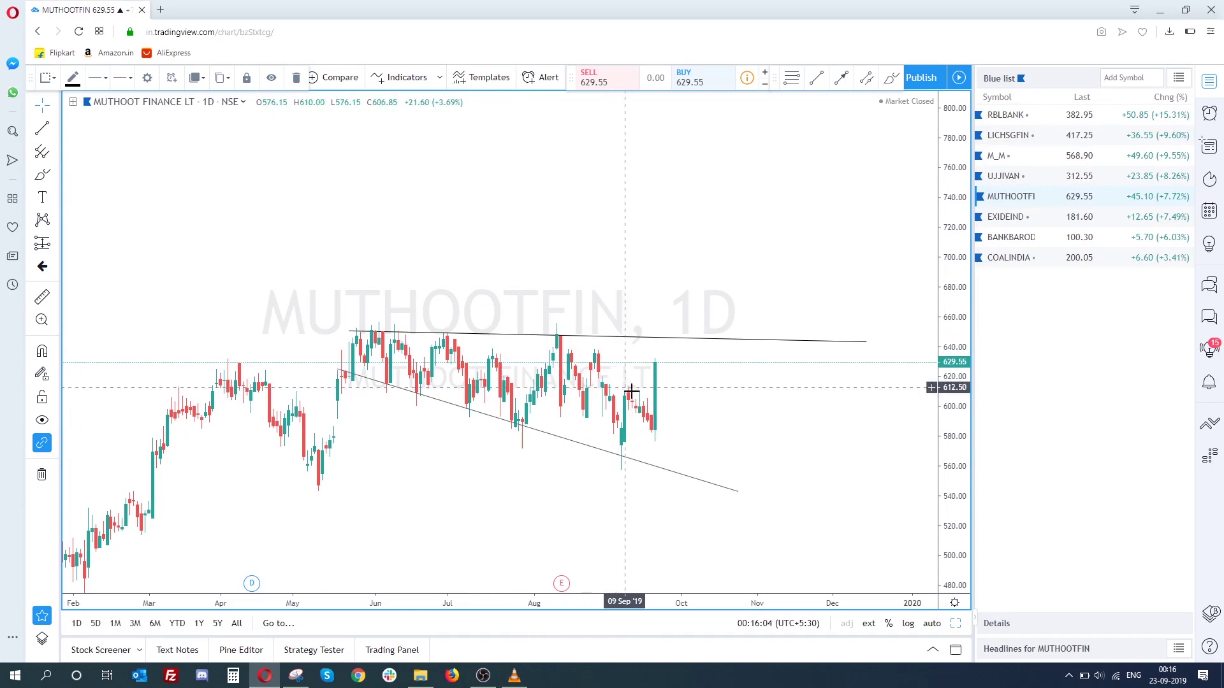
scroll(514, 376, up, 2)
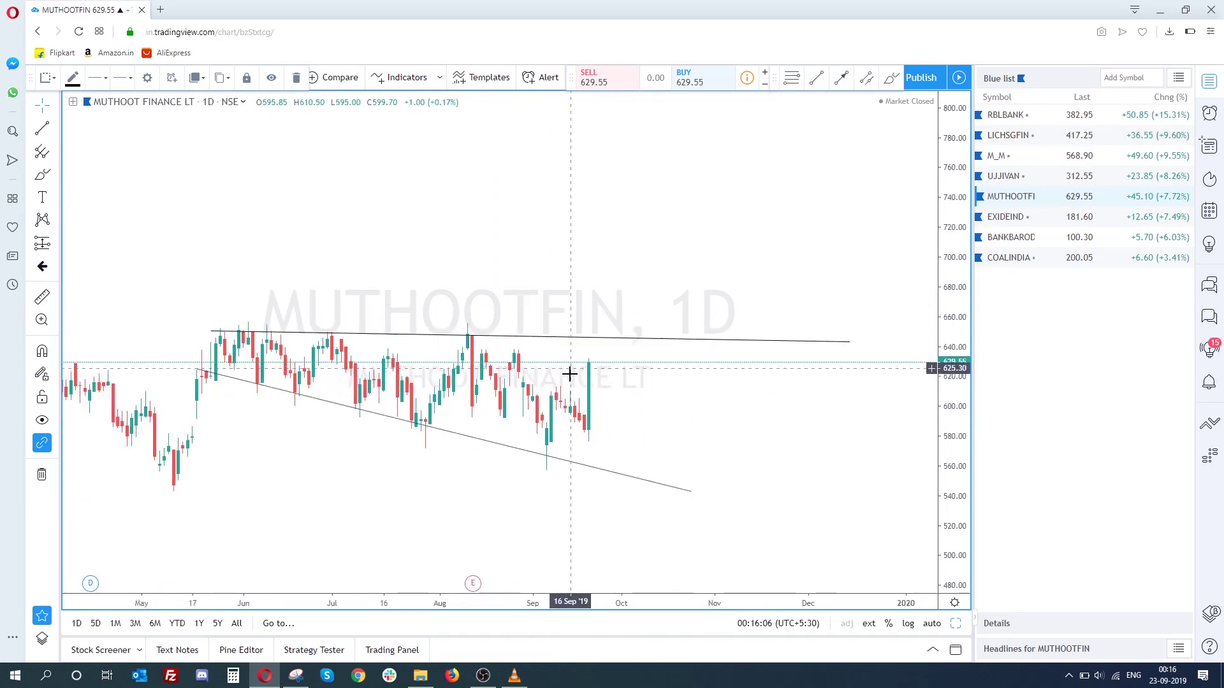
click(237, 386)
click(451, 429)
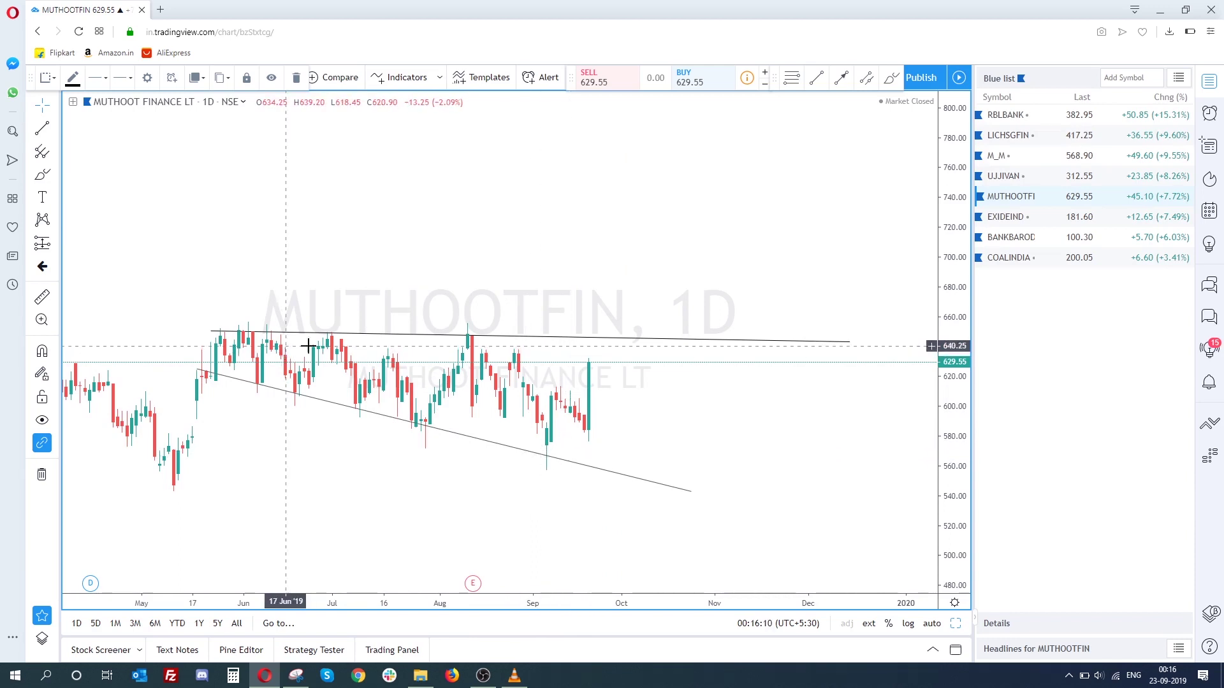
click(674, 341)
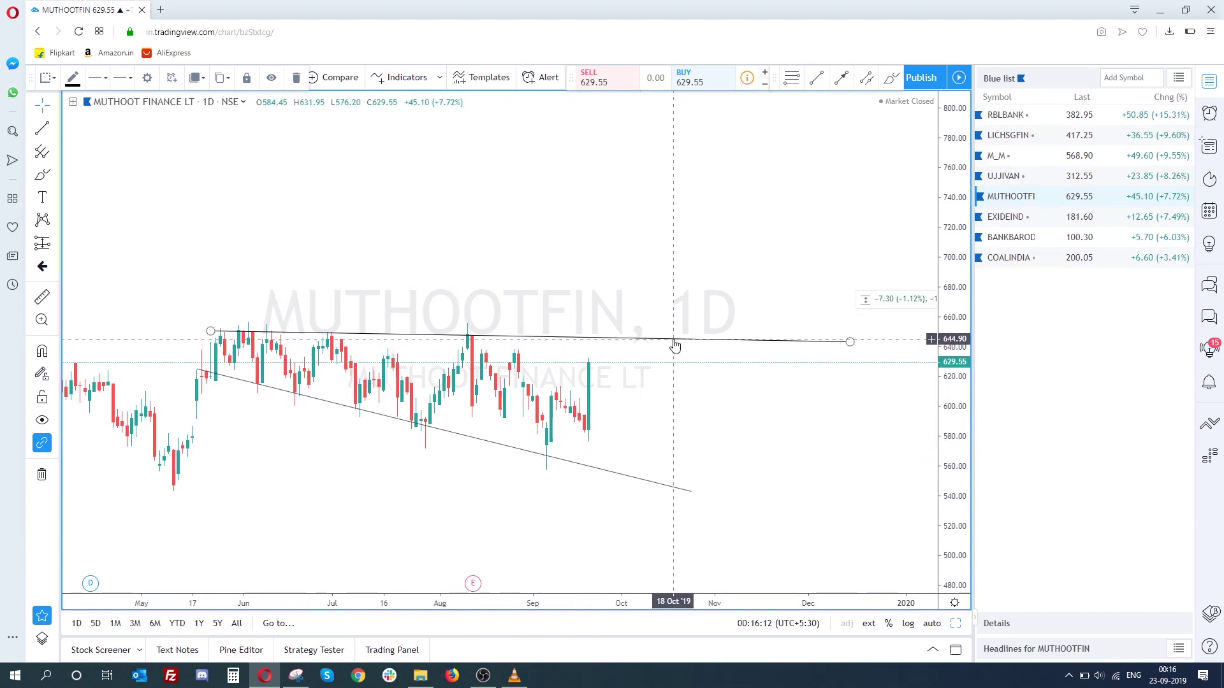
click(469, 278)
scroll(536, 317, down, 5)
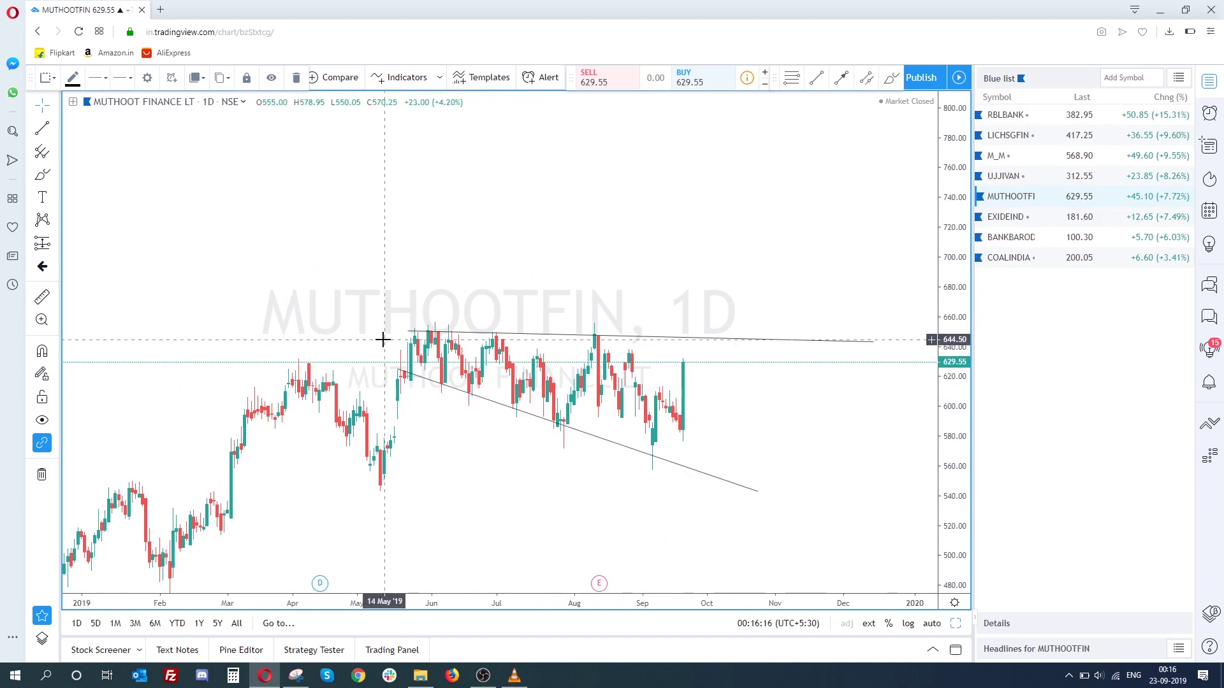
scroll(383, 339, up, 2)
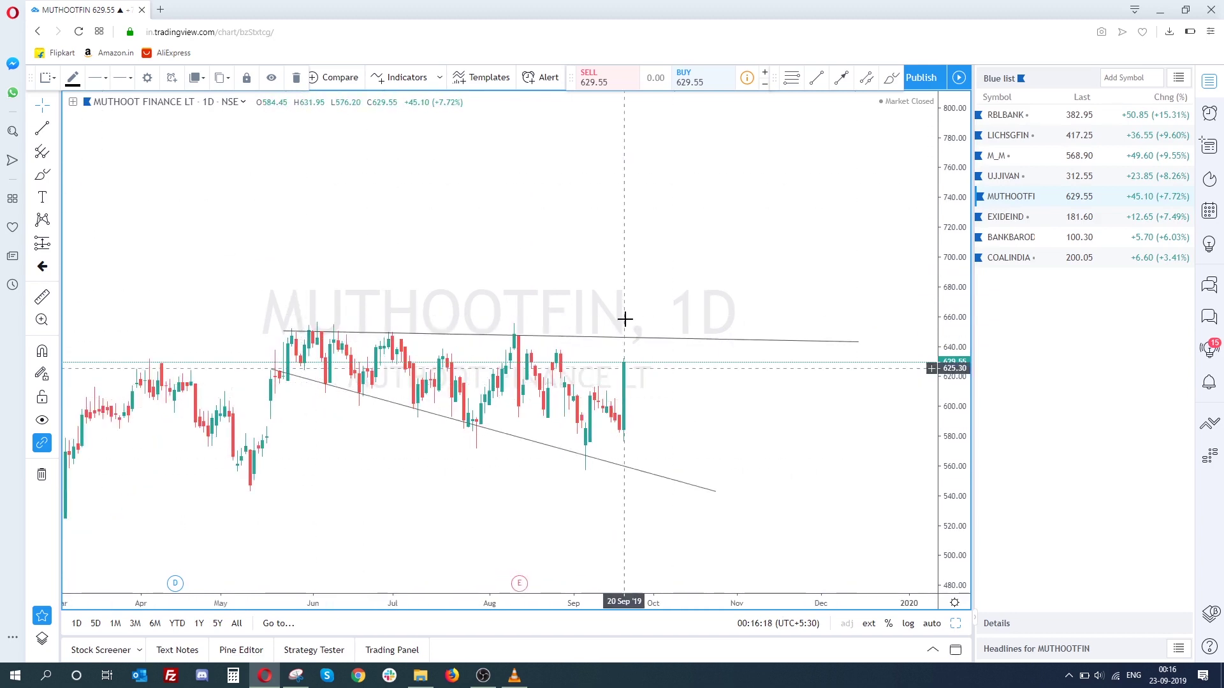
Step: Clear all drawings on the MUTHOOTFIN chart and draw a rectangle over the highs, about 658.60 to 645.35, from 23 May to 22 October 2019
click(42, 475)
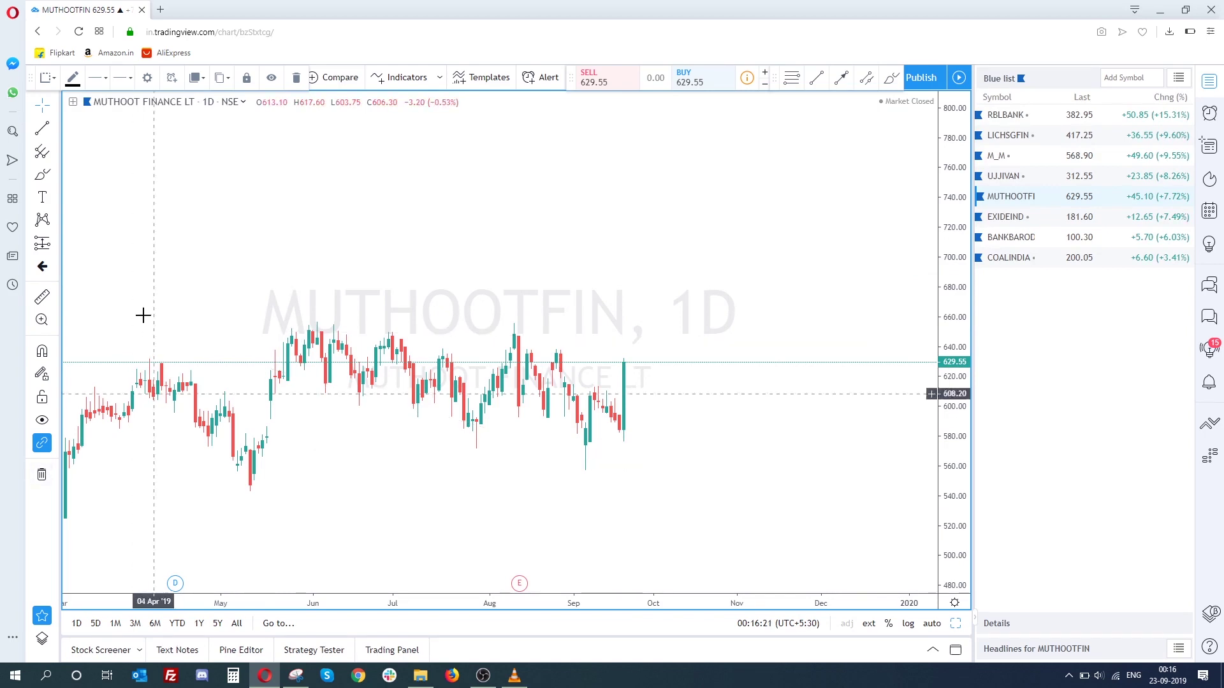
click(54, 175)
click(99, 201)
click(283, 319)
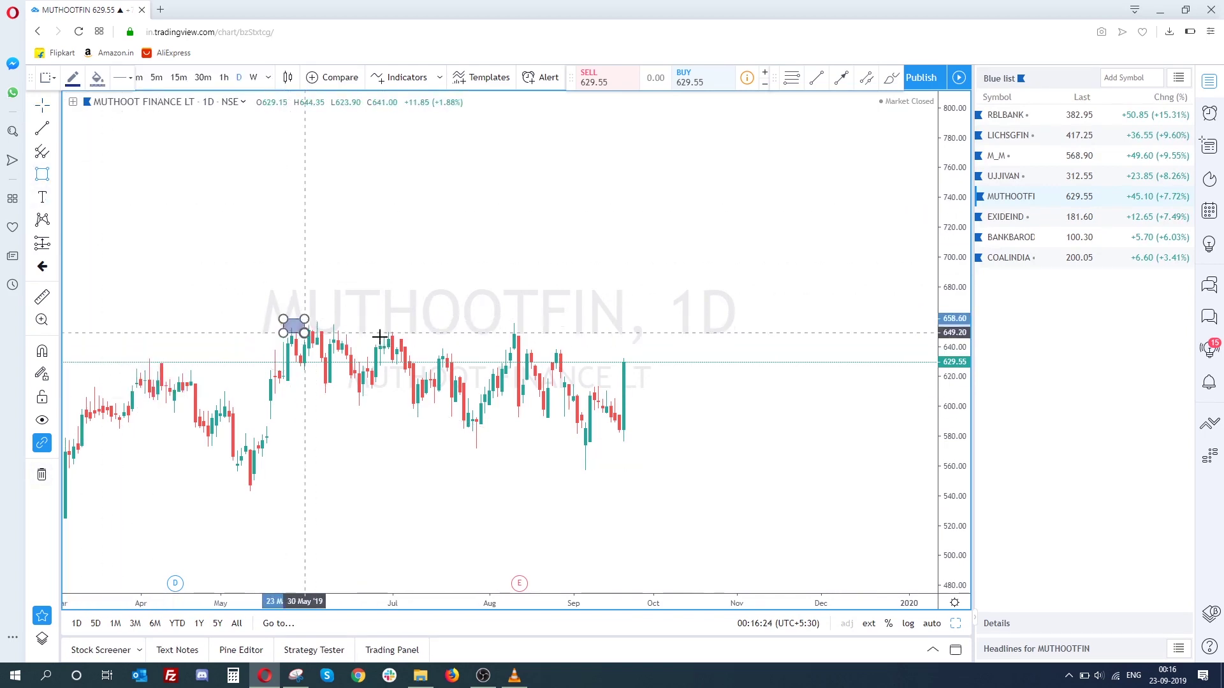
click(707, 338)
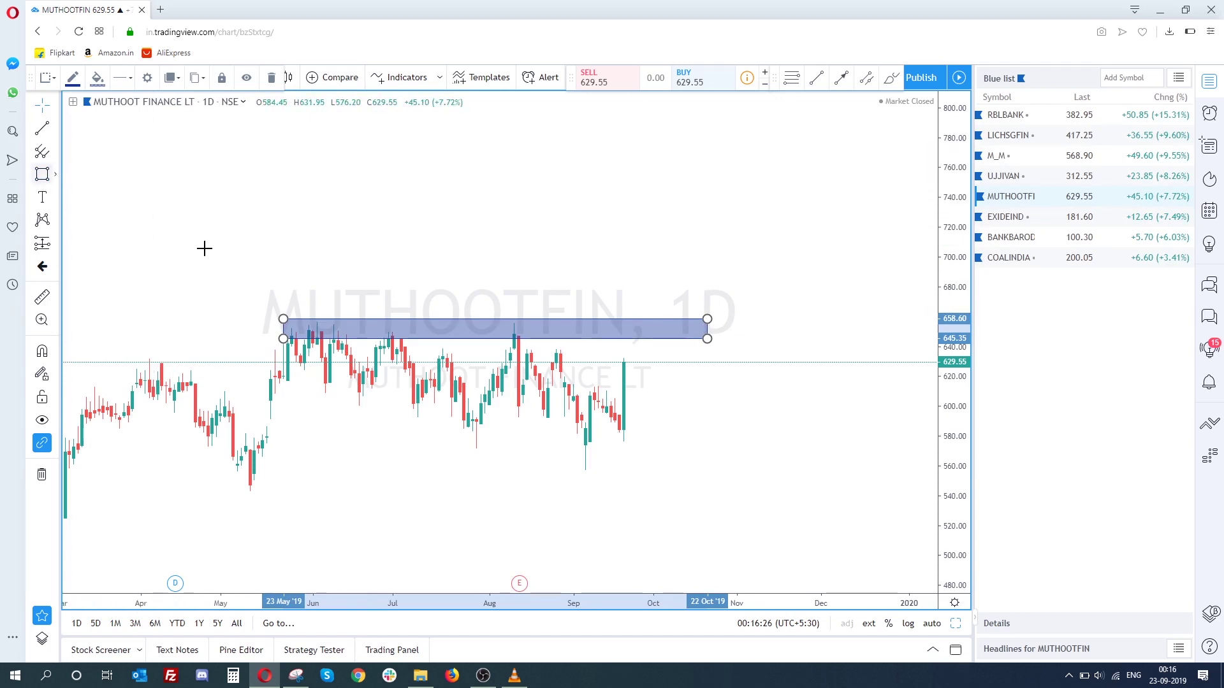
Step: Draw a second rectangle over the lower price zone, about 617.60 to 577.50, from 8 May to 27 November 2019
click(286, 379)
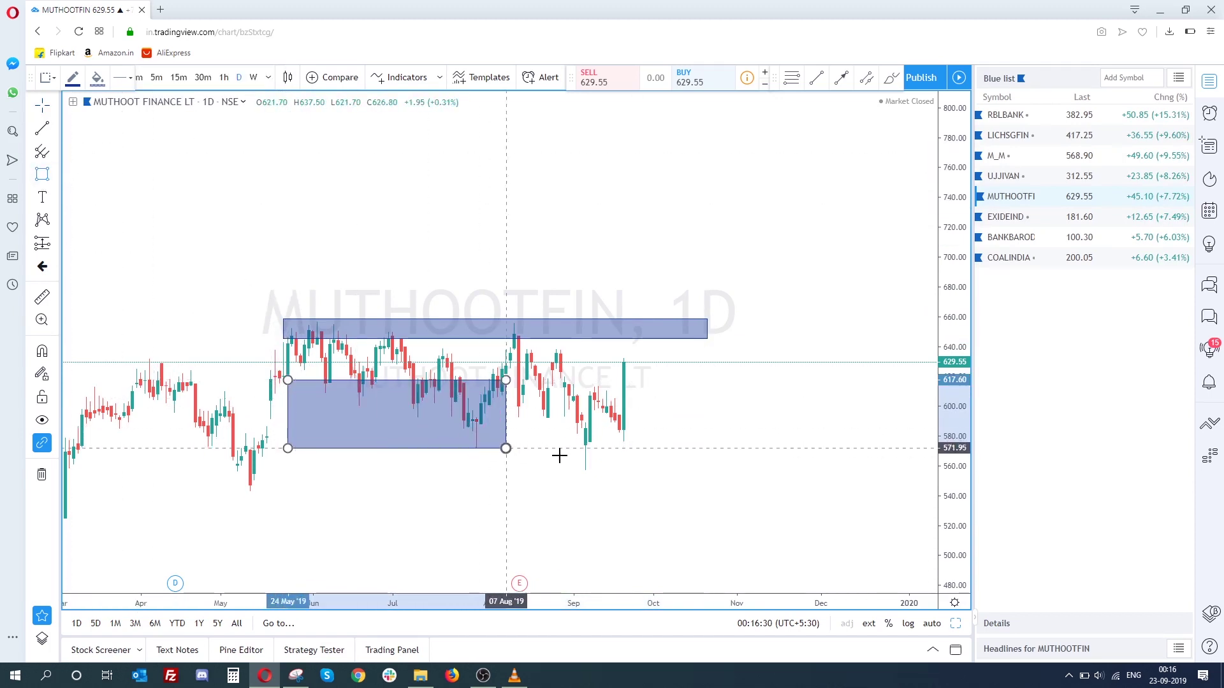
click(807, 436)
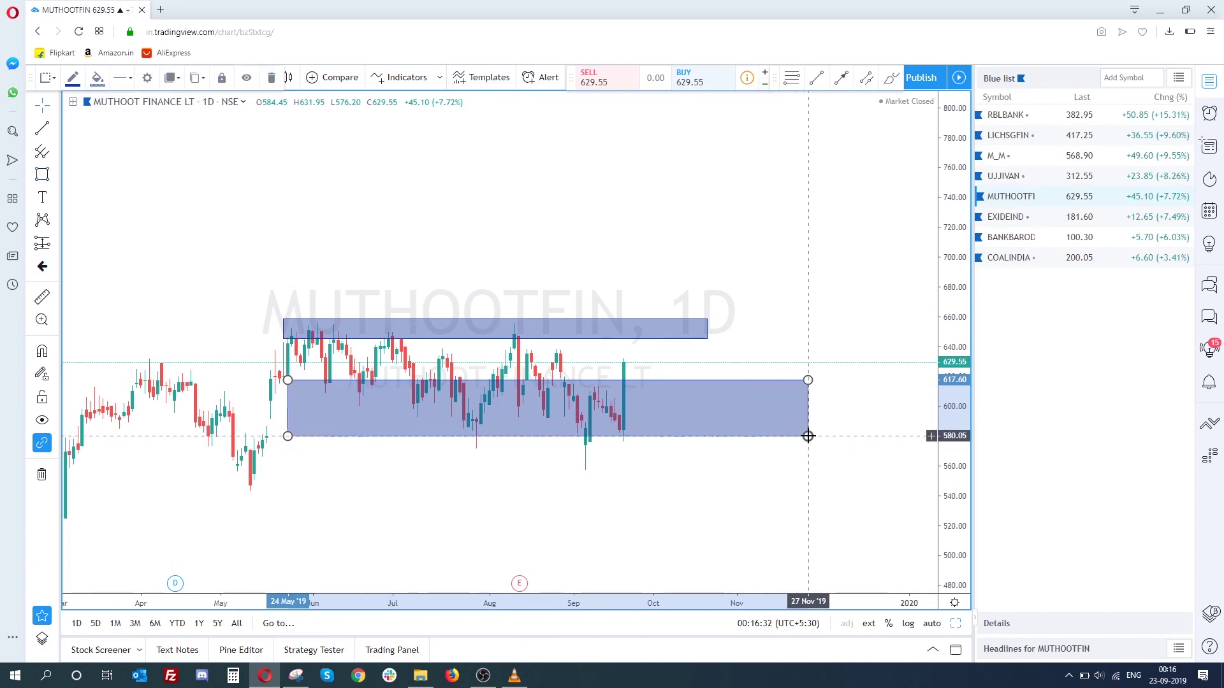
drag(287, 436, 237, 440)
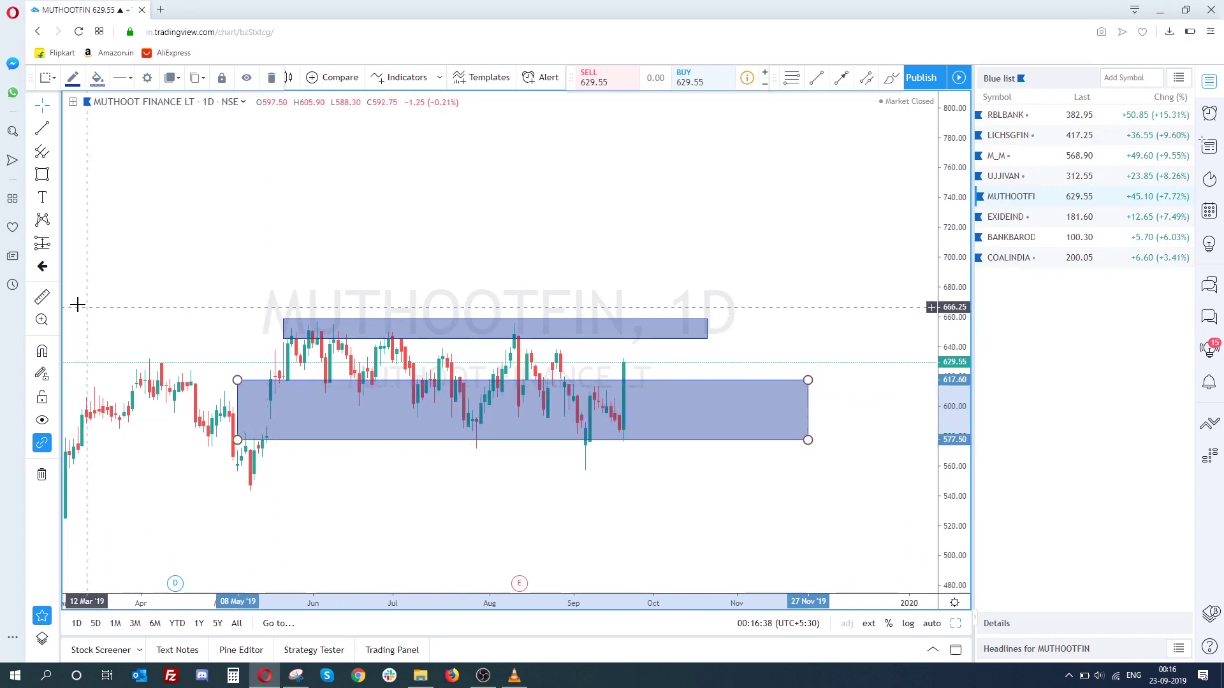
Step: Measure the height of the lower rectangle and place a horizontal line at about 519.85 beneath it
shift+click(828, 380)
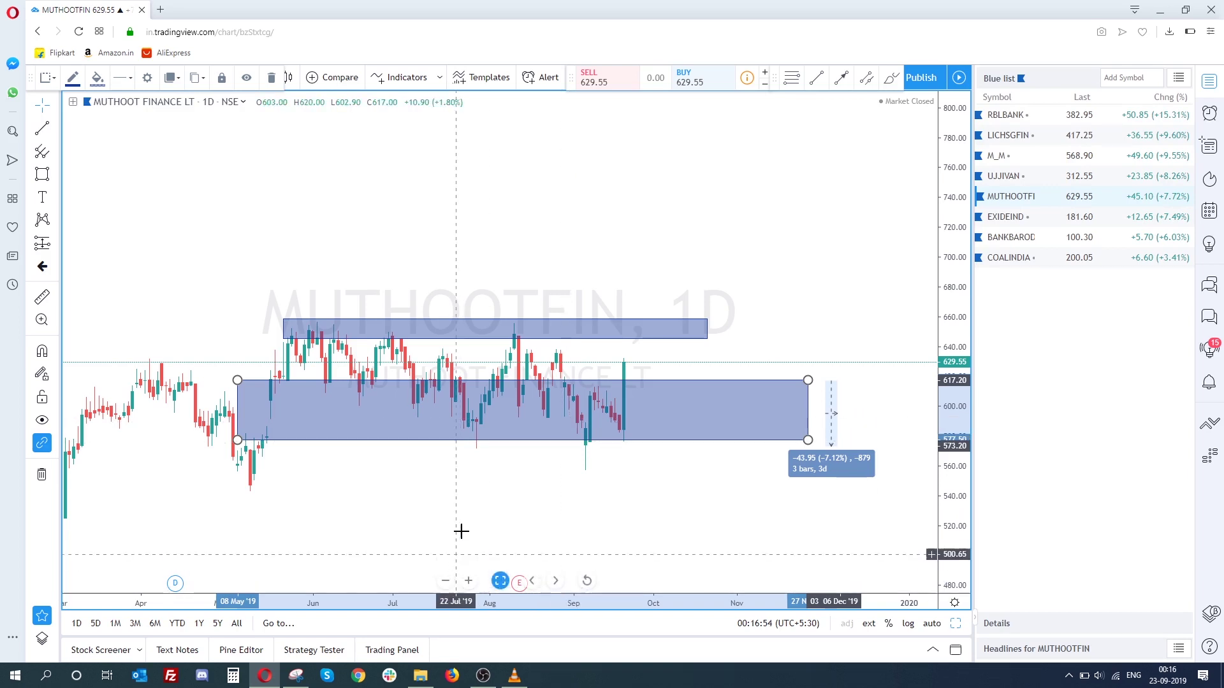
key(alt+h)
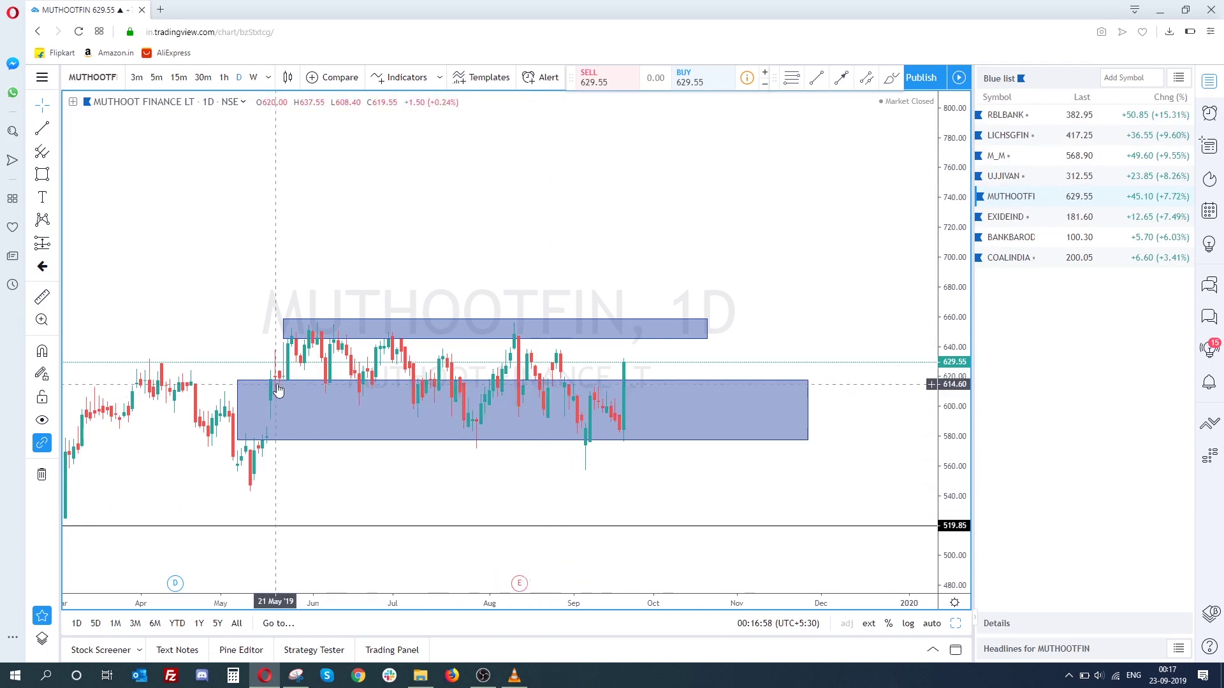
click(240, 442)
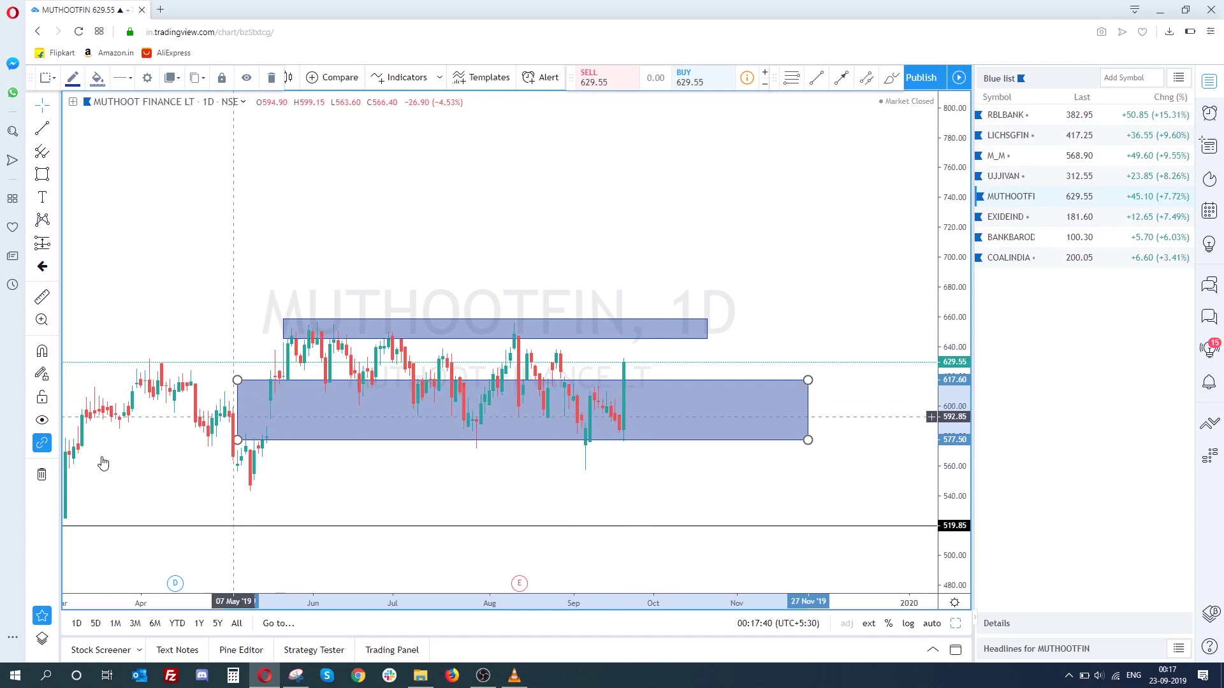
Step: Clear all drawings and draw a trend line along the highs from about 653.45 on 24 May to 646.20 on 16 October 2019
click(41, 474)
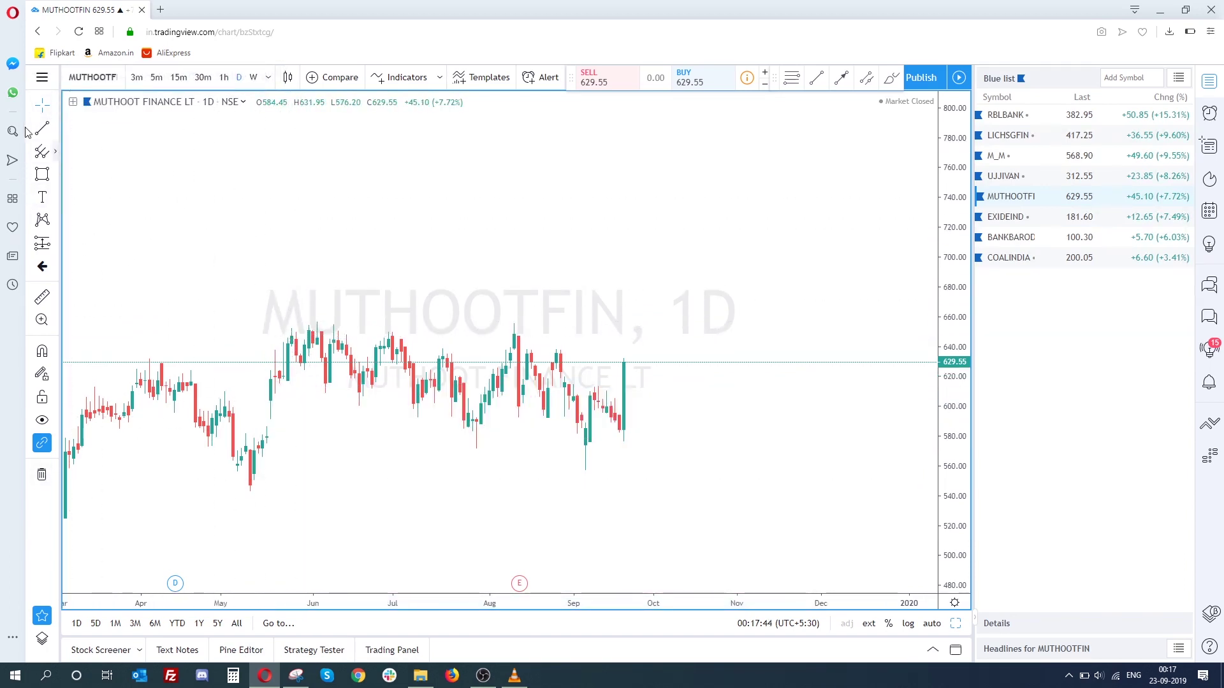
click(52, 130)
click(102, 128)
click(287, 327)
click(691, 337)
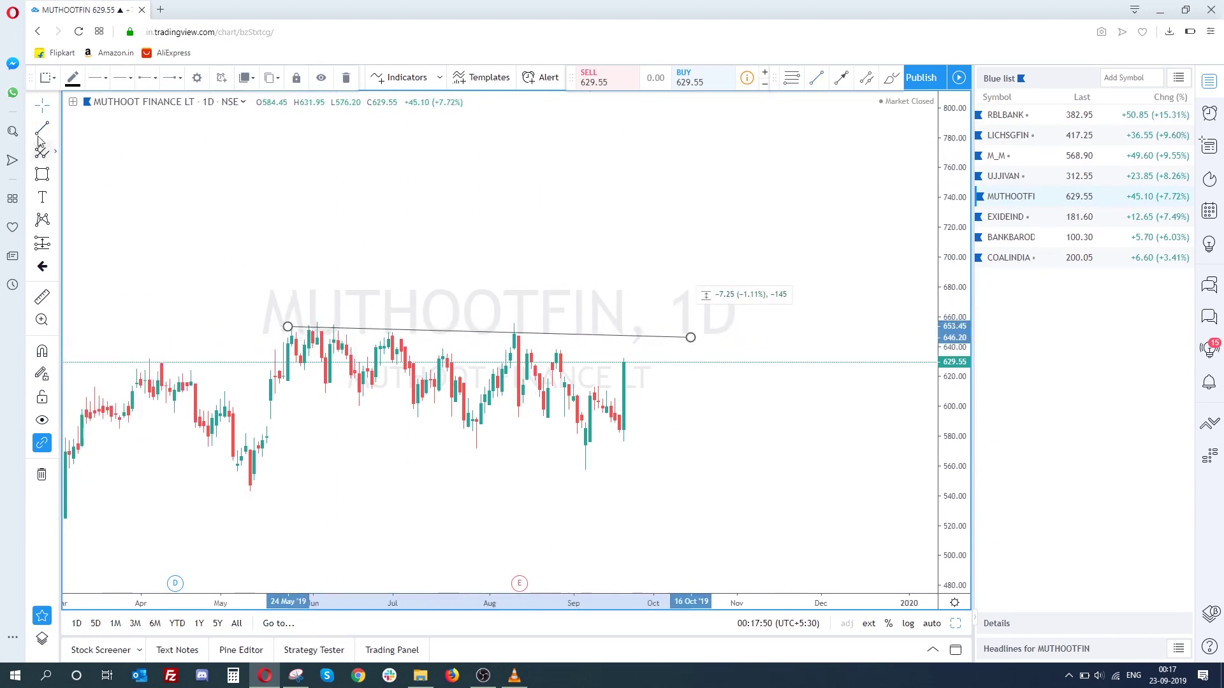
Step: Draw a falling trend line under the lows from about 620.15 on 22 May to 551.00 on 30 October 2019
click(279, 376)
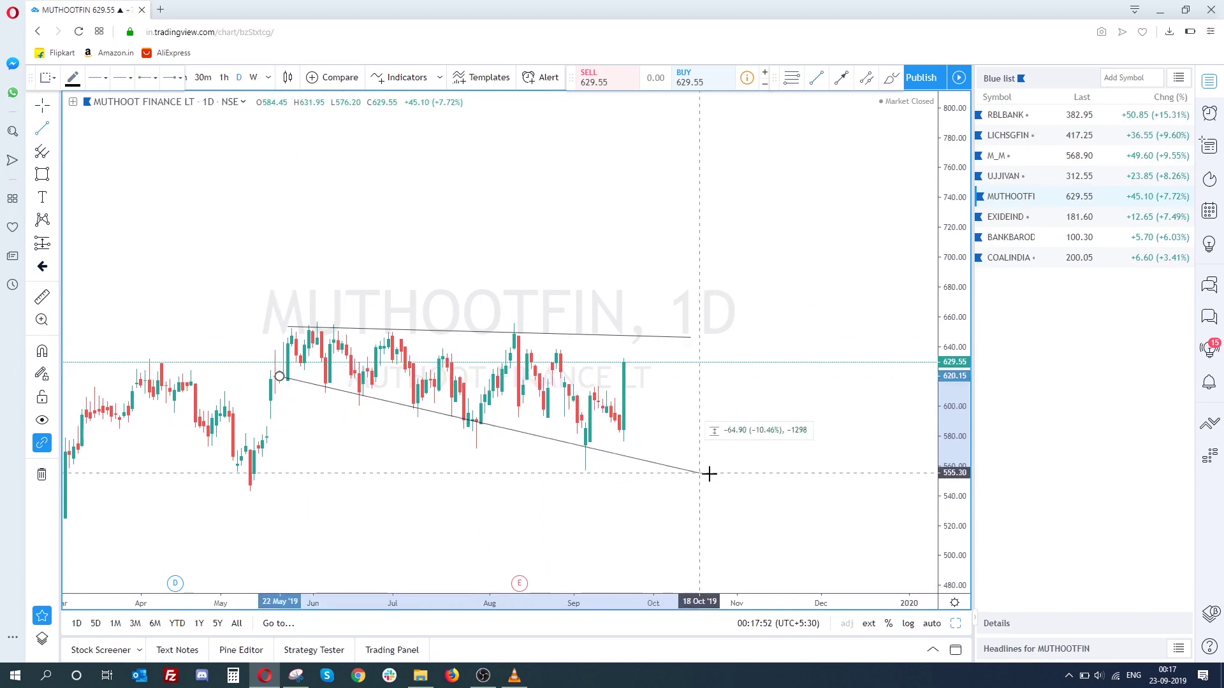
click(728, 479)
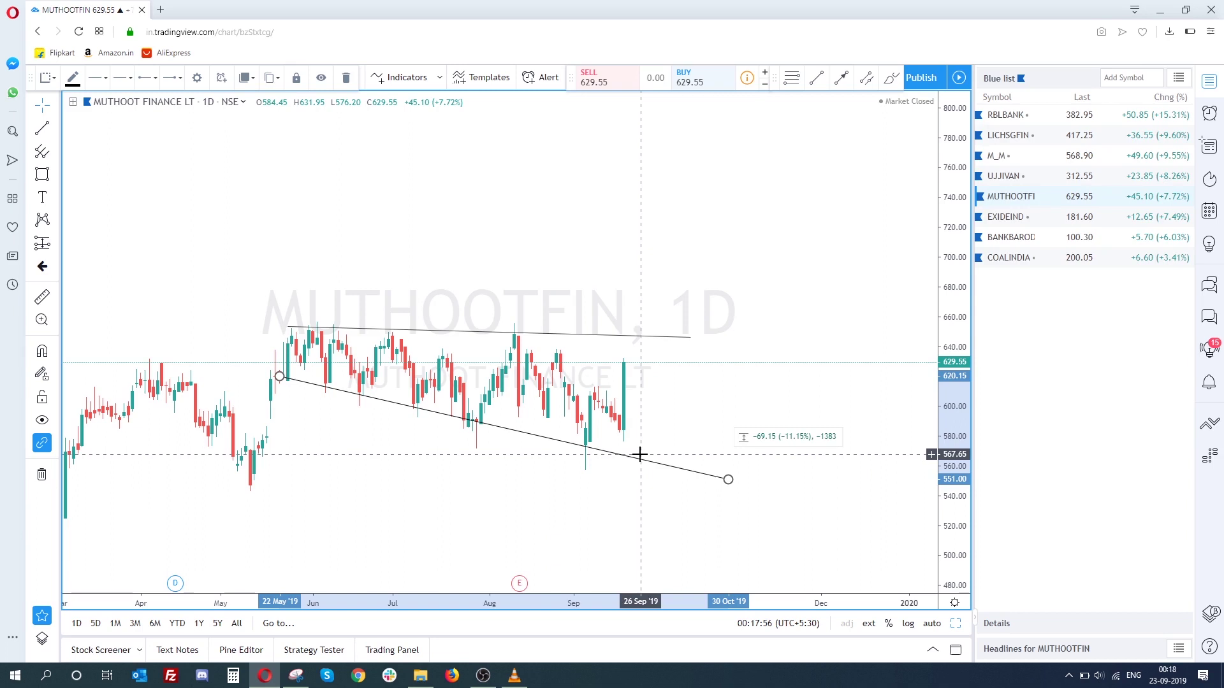
scroll(640, 455, up, 2)
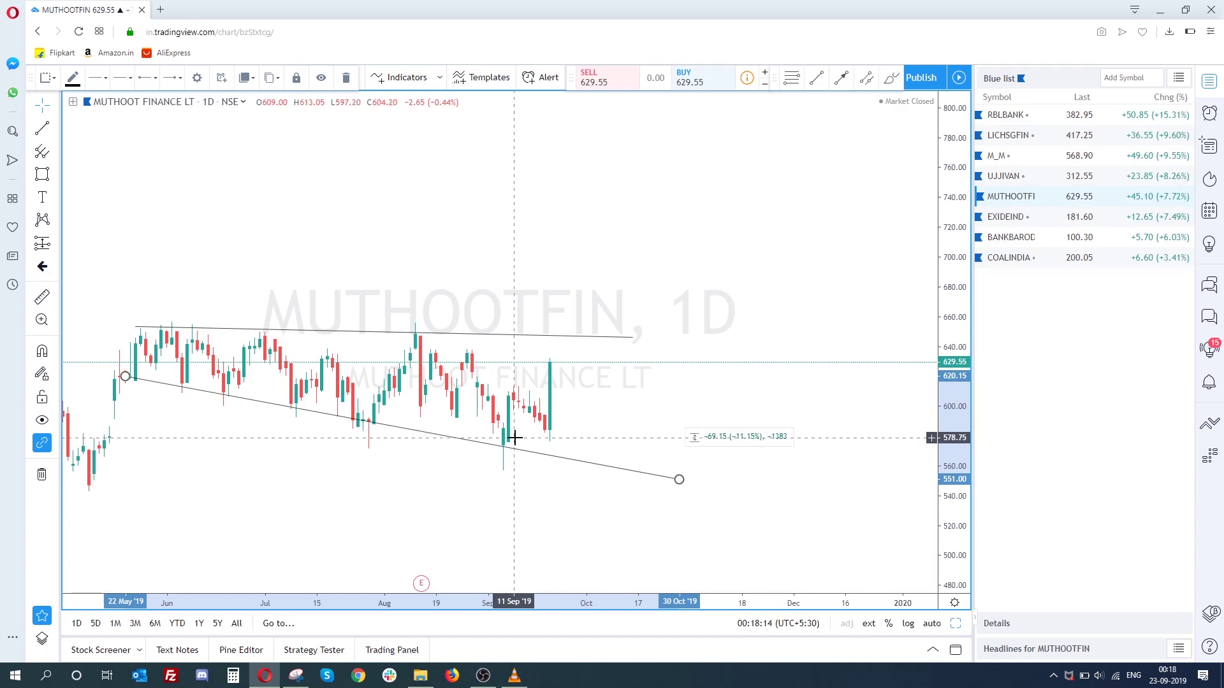
scroll(444, 323, left, 5)
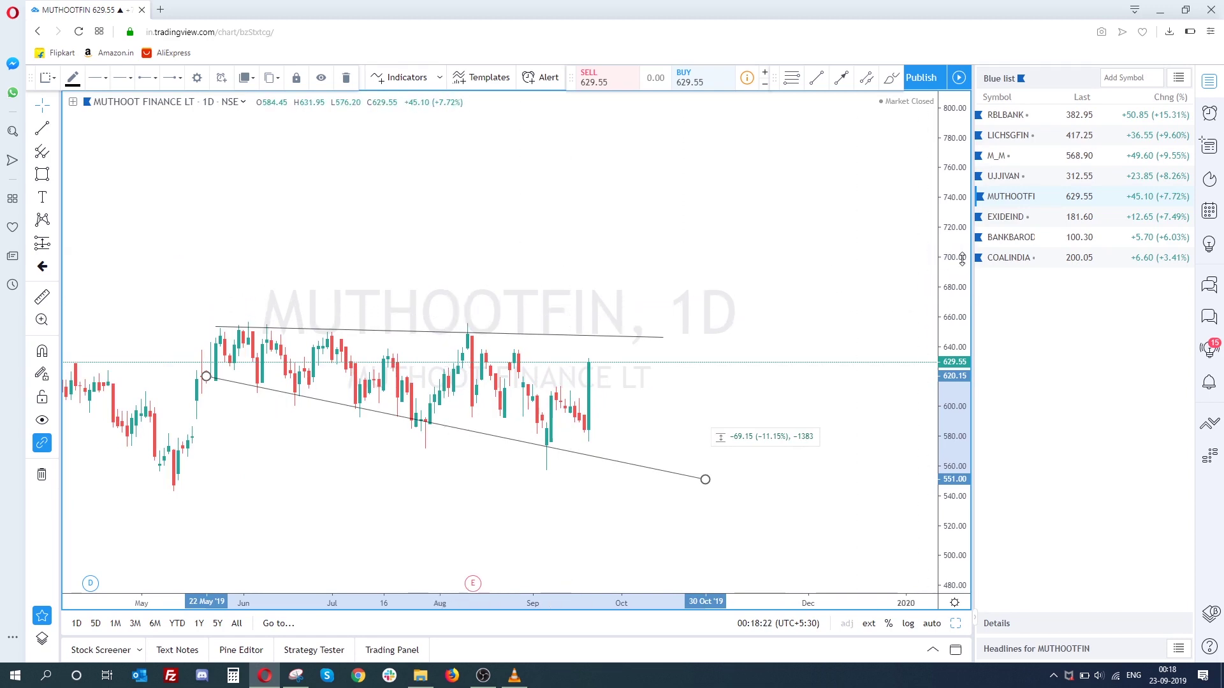
Step: Open the EXIDEIND daily chart from the watchlist, choose the Cross cursor and inspect its two falling trend lines
click(998, 220)
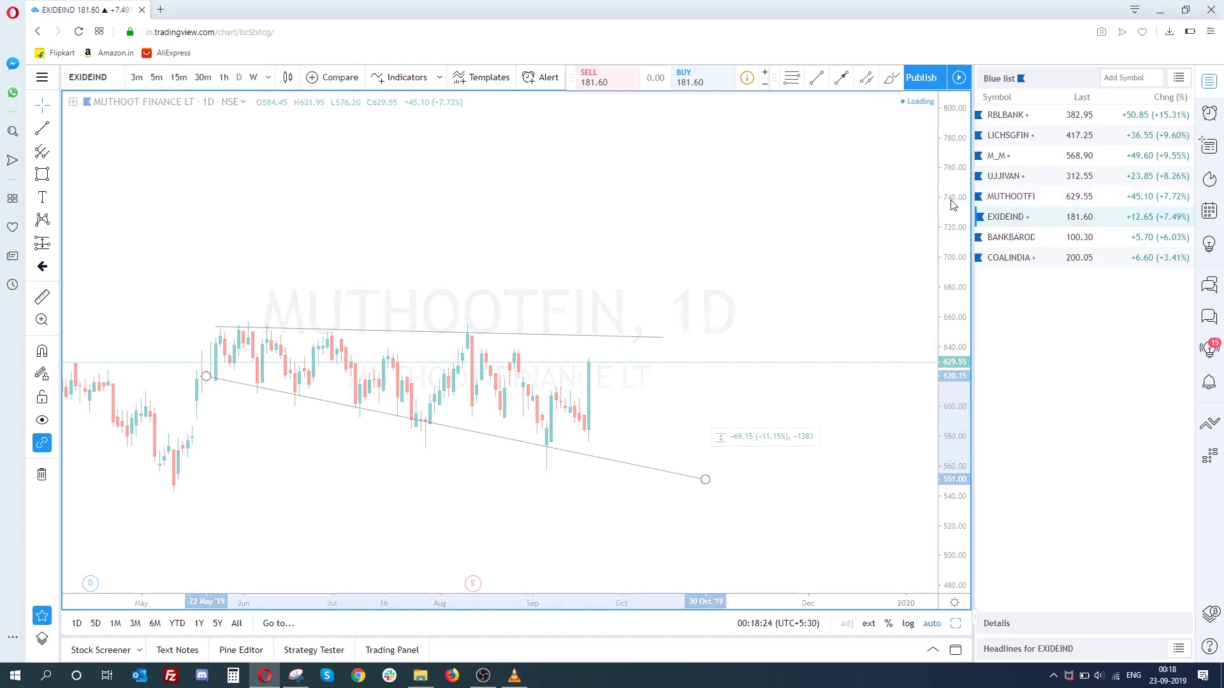
scroll(758, 360, down, 3)
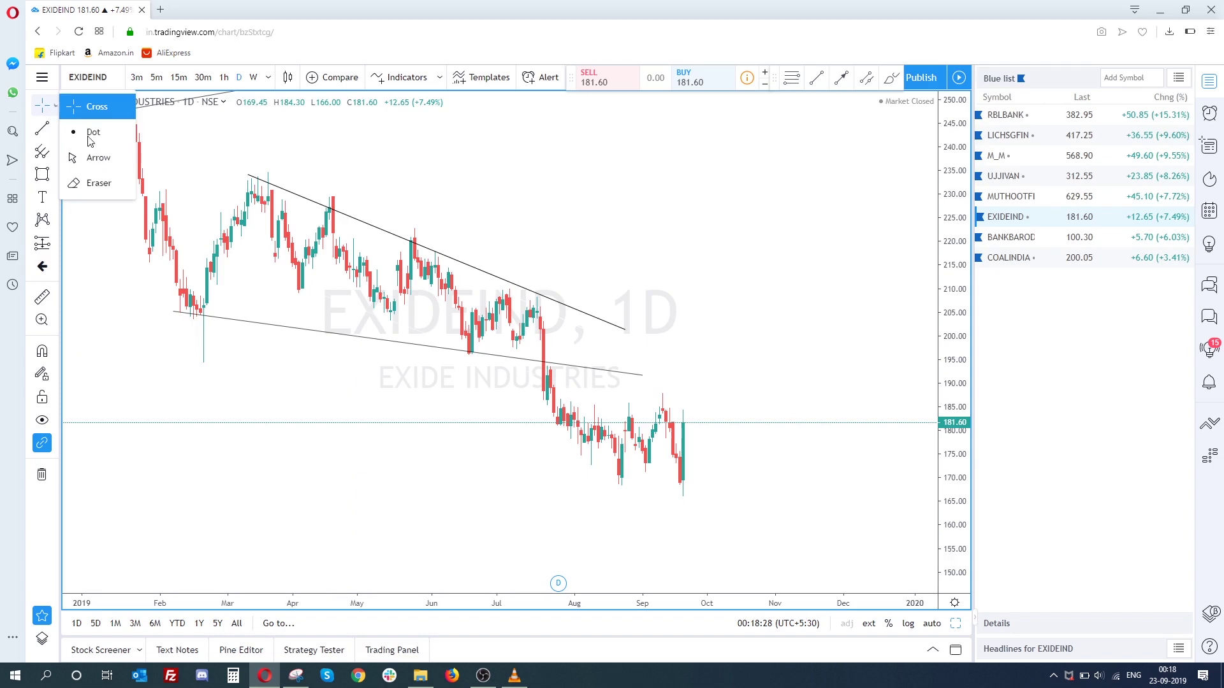
drag(274, 409, 318, 485)
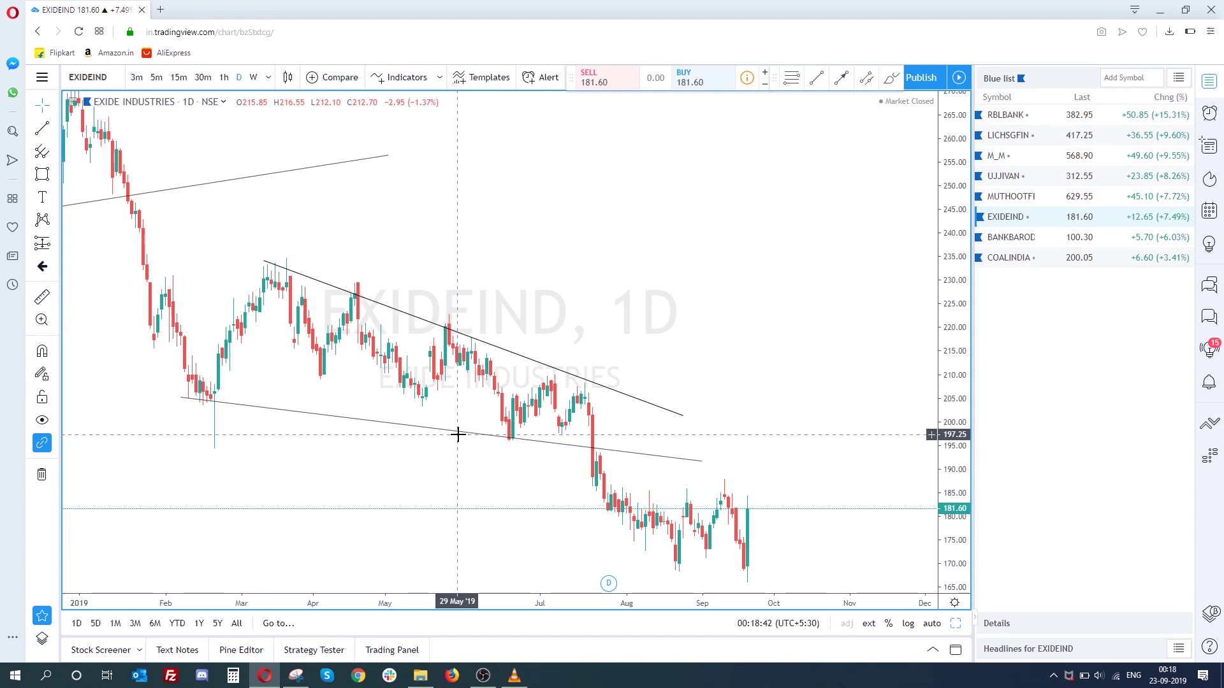
Step: Open the BANKBARODA daily chart from the watchlist and examine its two rising trend lines from October 2018 onward
click(1013, 238)
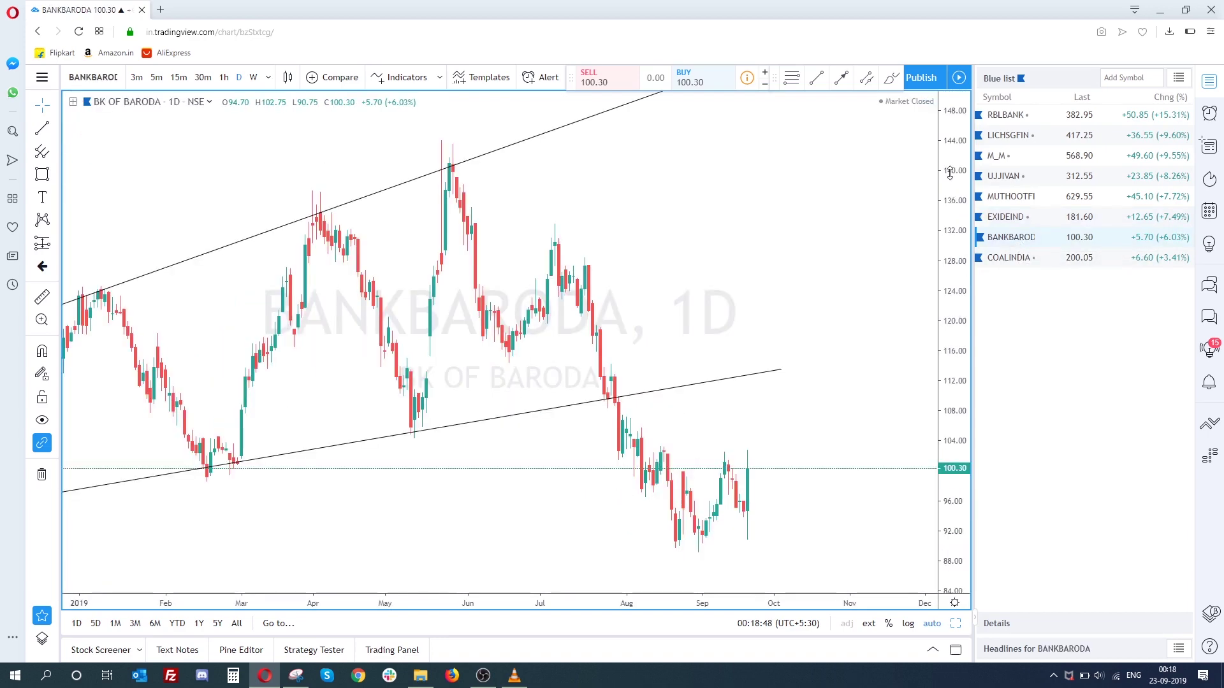
scroll(885, 415, down, 5)
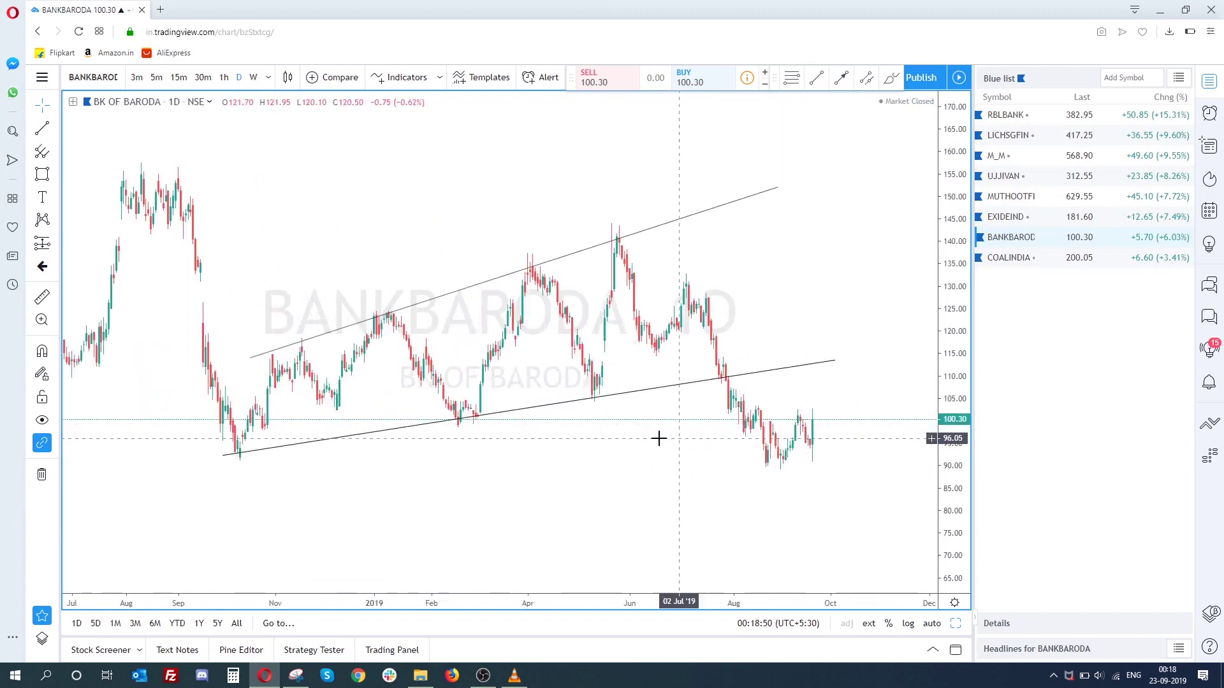
scroll(359, 244, up, 2)
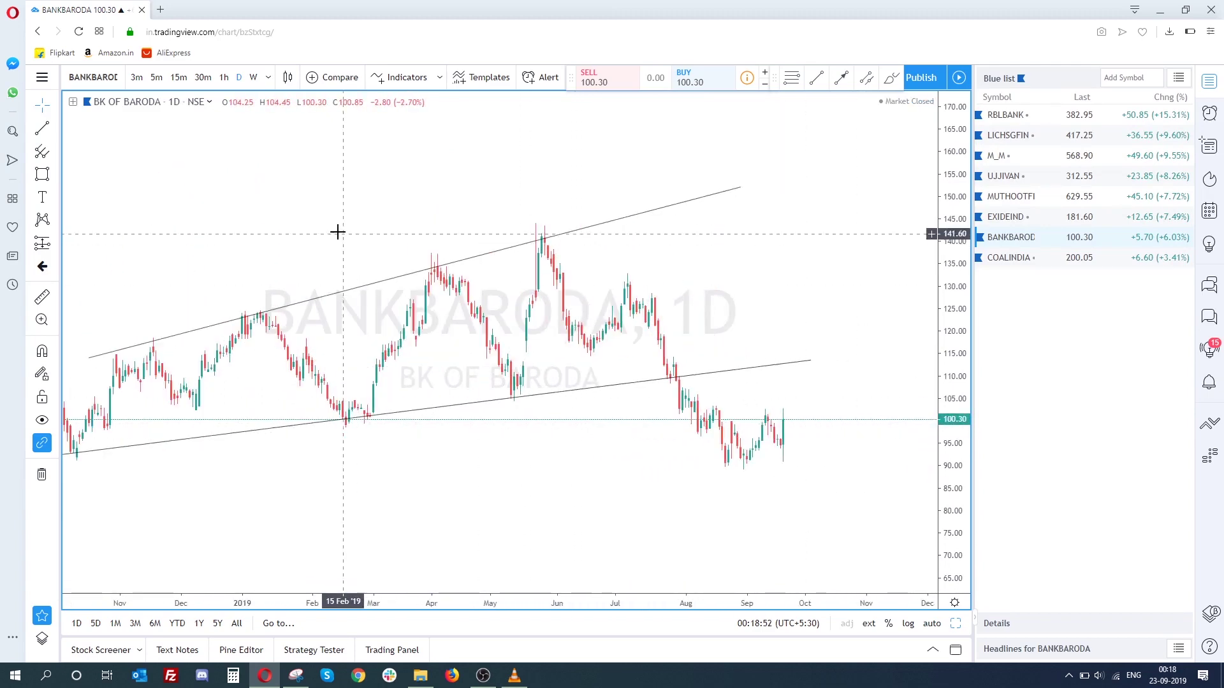
scroll(337, 232, down, 2)
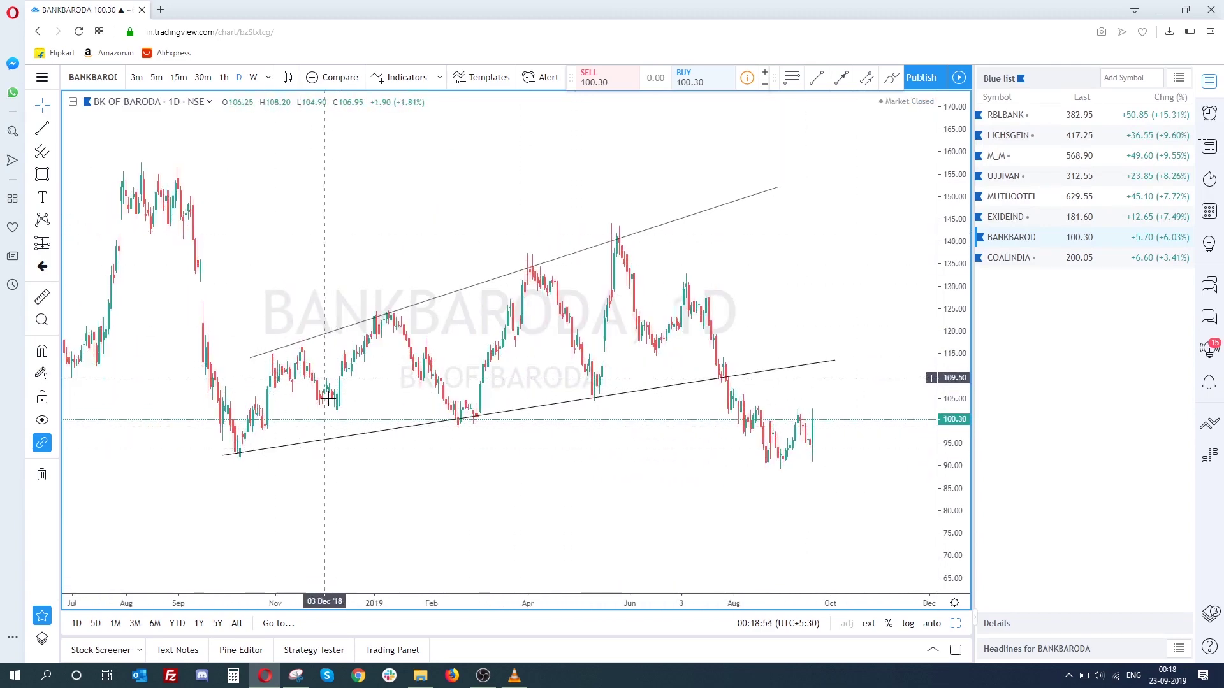
click(248, 456)
click(309, 446)
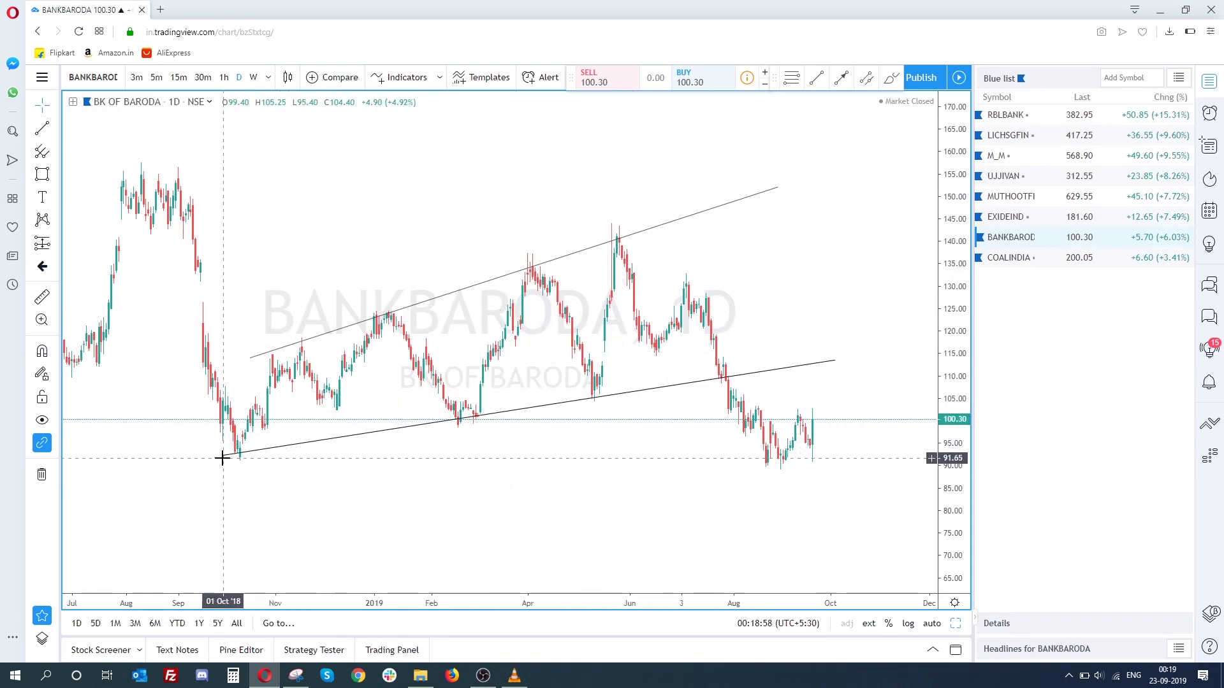
click(566, 402)
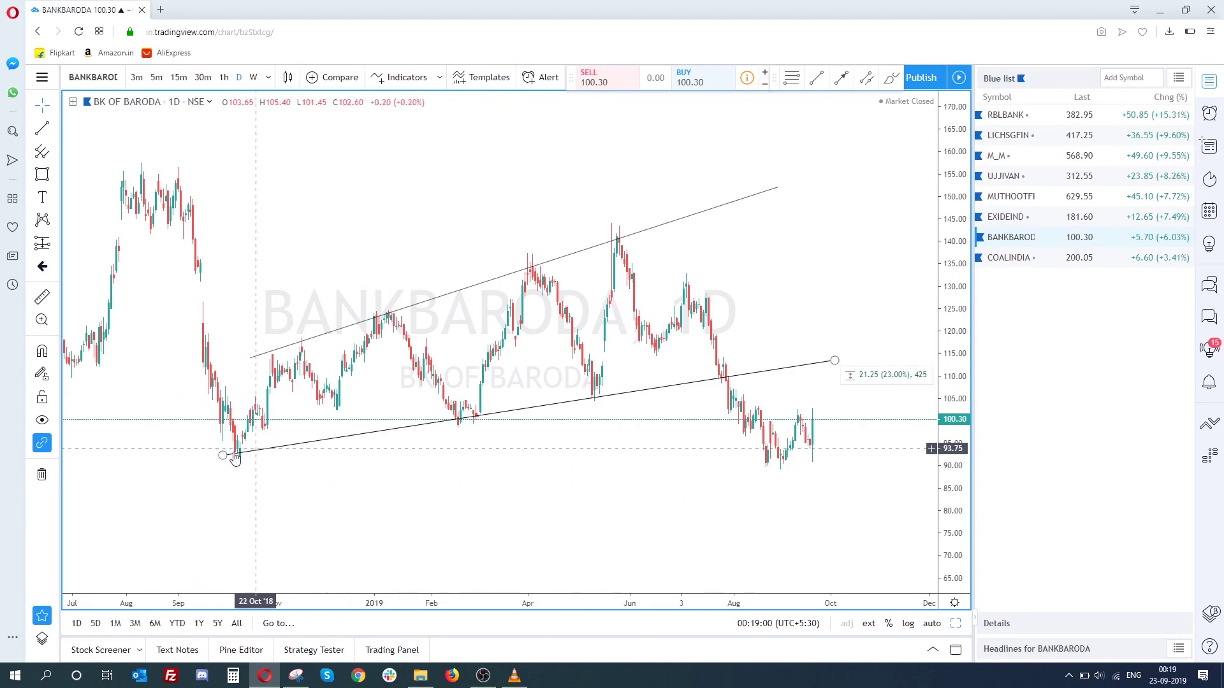
click(797, 357)
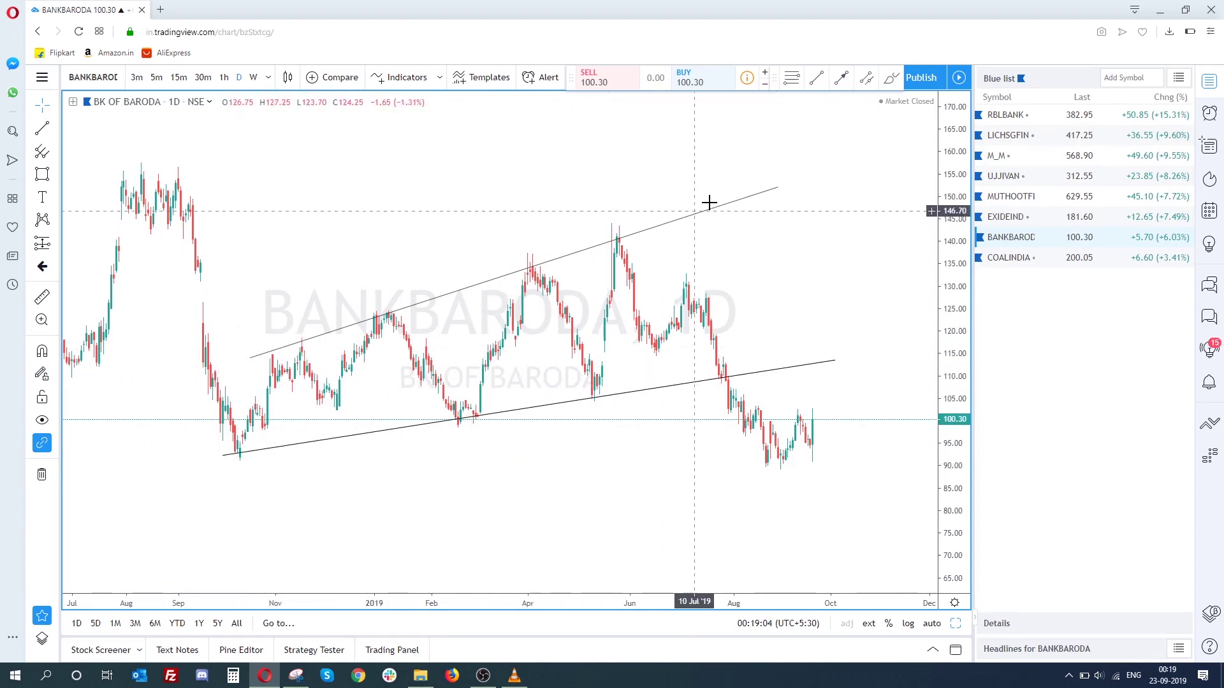
scroll(642, 228, up, 1)
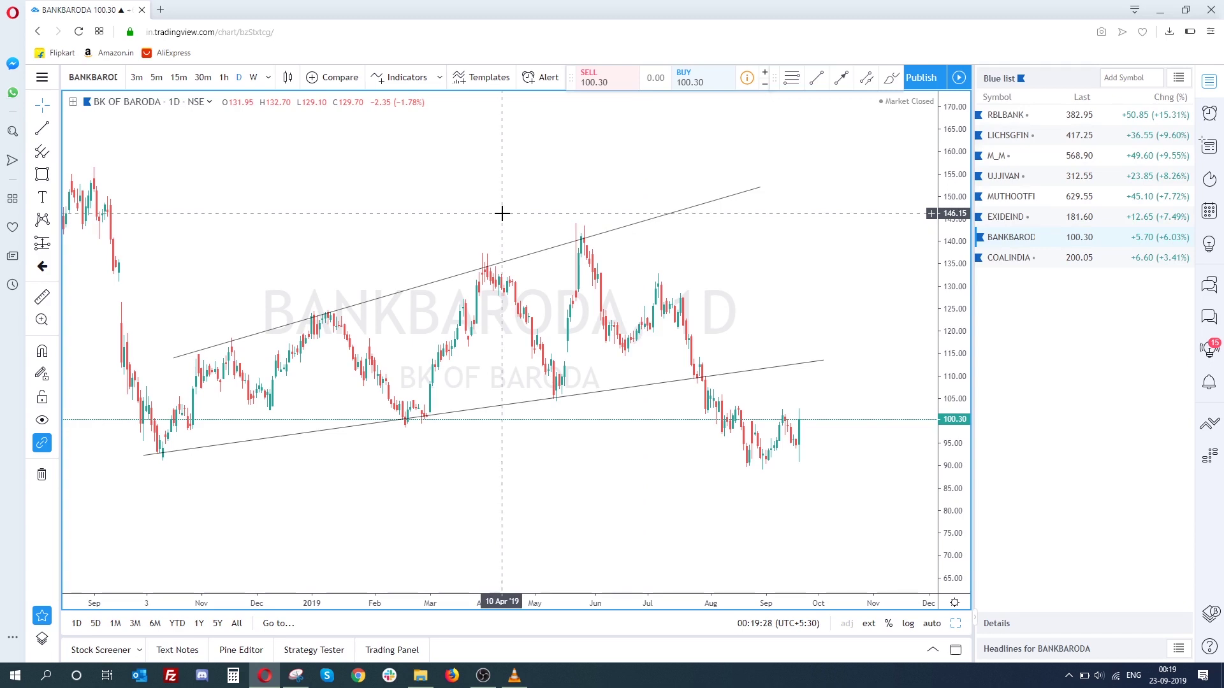
click(54, 105)
click(71, 106)
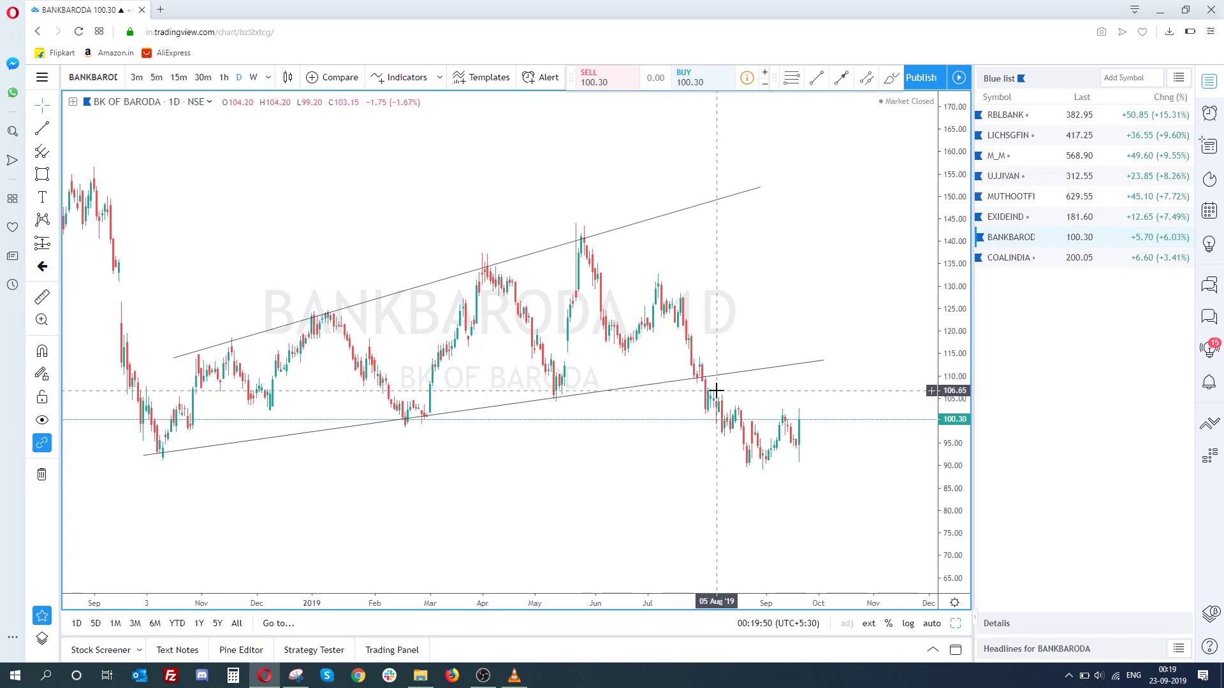
Step: Clear all drawings and place horizontal lines at about 134.80, 141.45 and 98.45
click(49, 474)
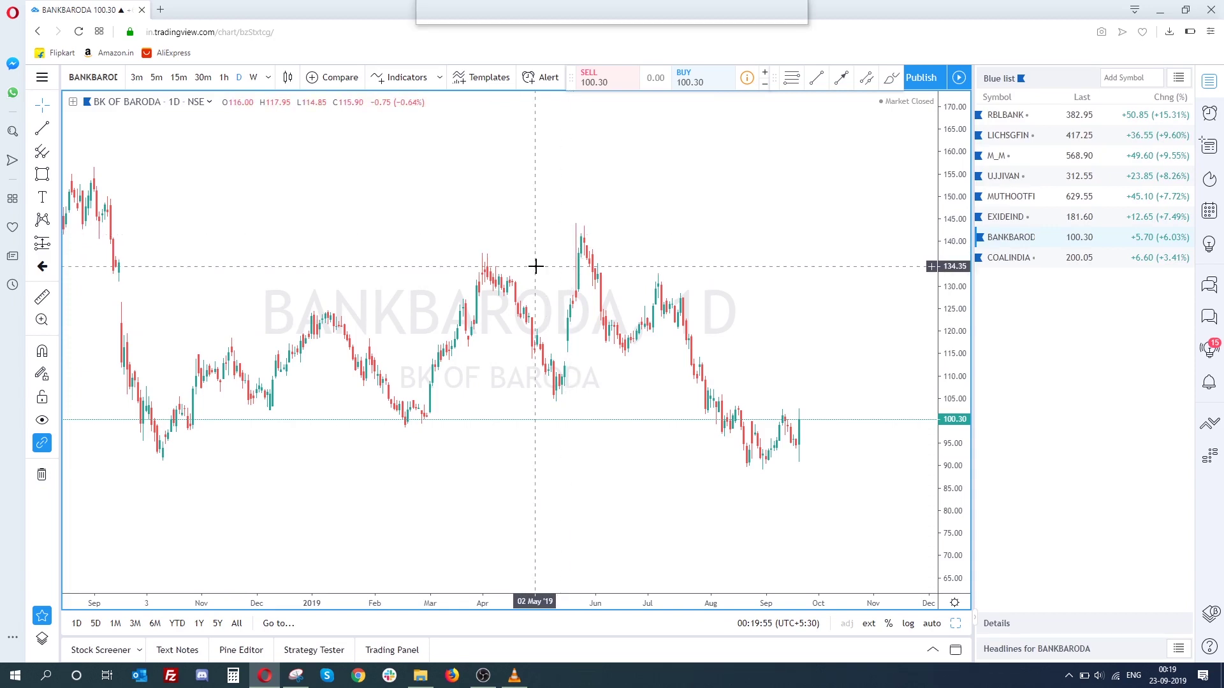
click(464, 264)
click(564, 234)
click(459, 431)
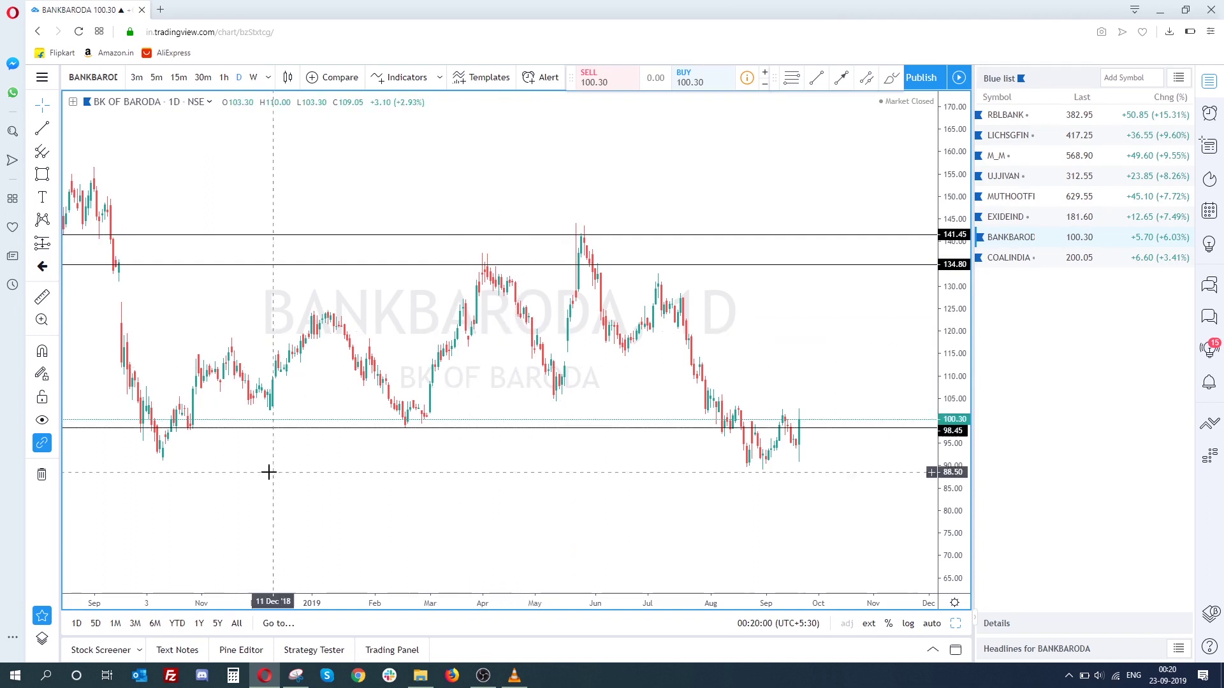
Step: Place further horizontal lines at about 92.60, 102.25, 115.35, 90.20 and 123.85
click(274, 454)
click(325, 411)
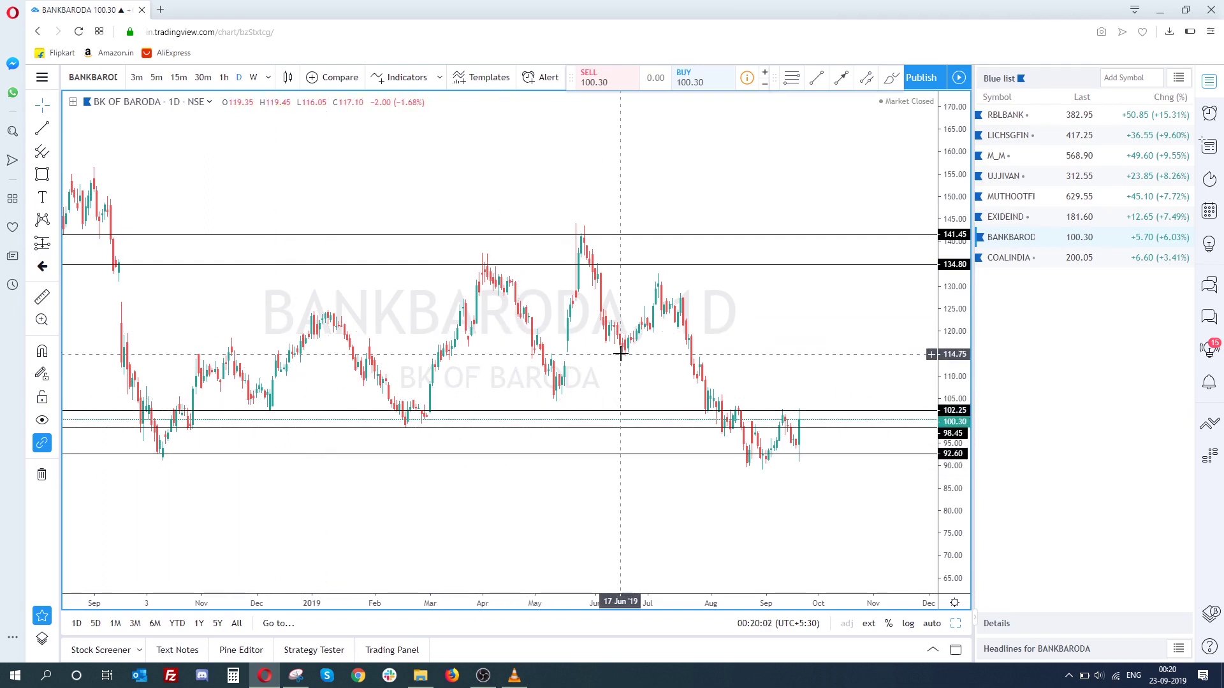
click(648, 352)
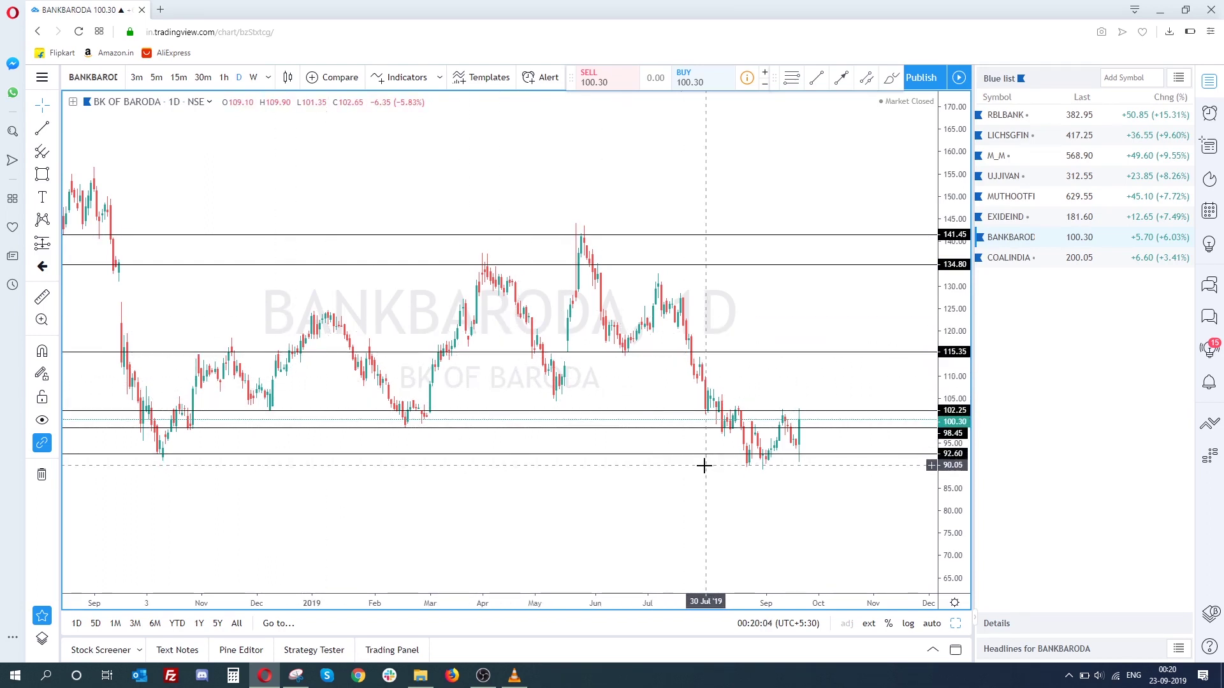
click(703, 465)
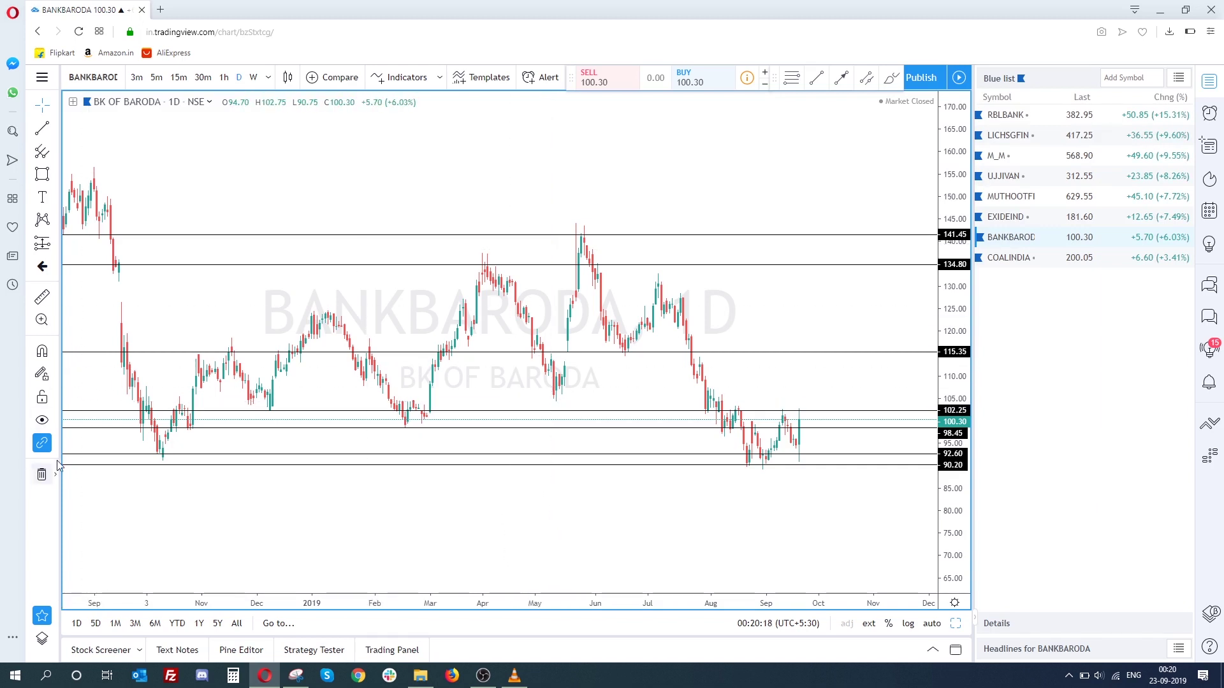
click(312, 314)
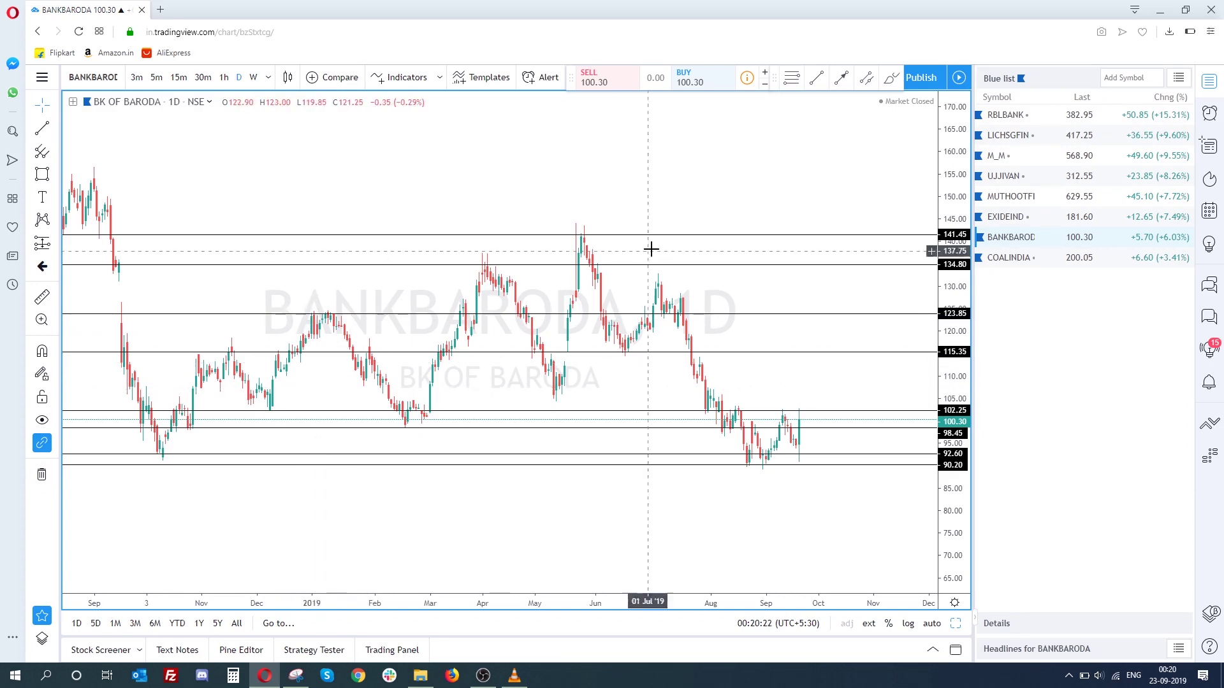
Step: Try a horizontal line at about 154.95 along the August–September 2018 highs and delete it
scroll(650, 248, up, 2)
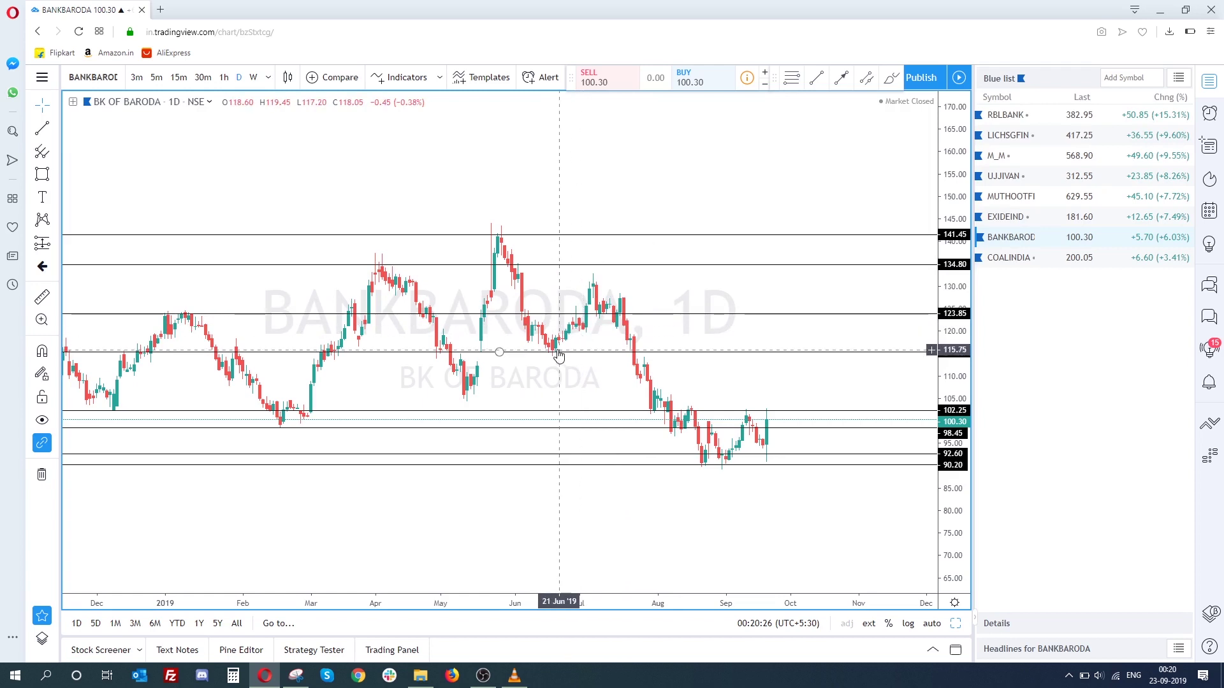
scroll(315, 321, down, 1)
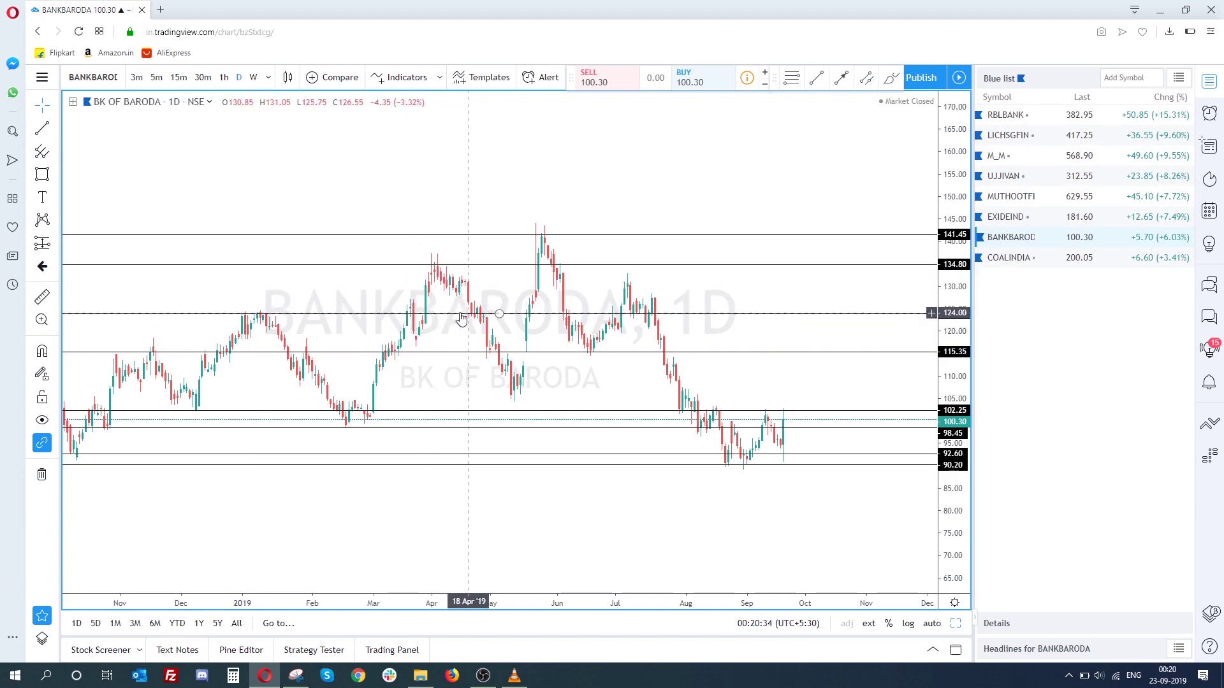
scroll(465, 280, down, 3)
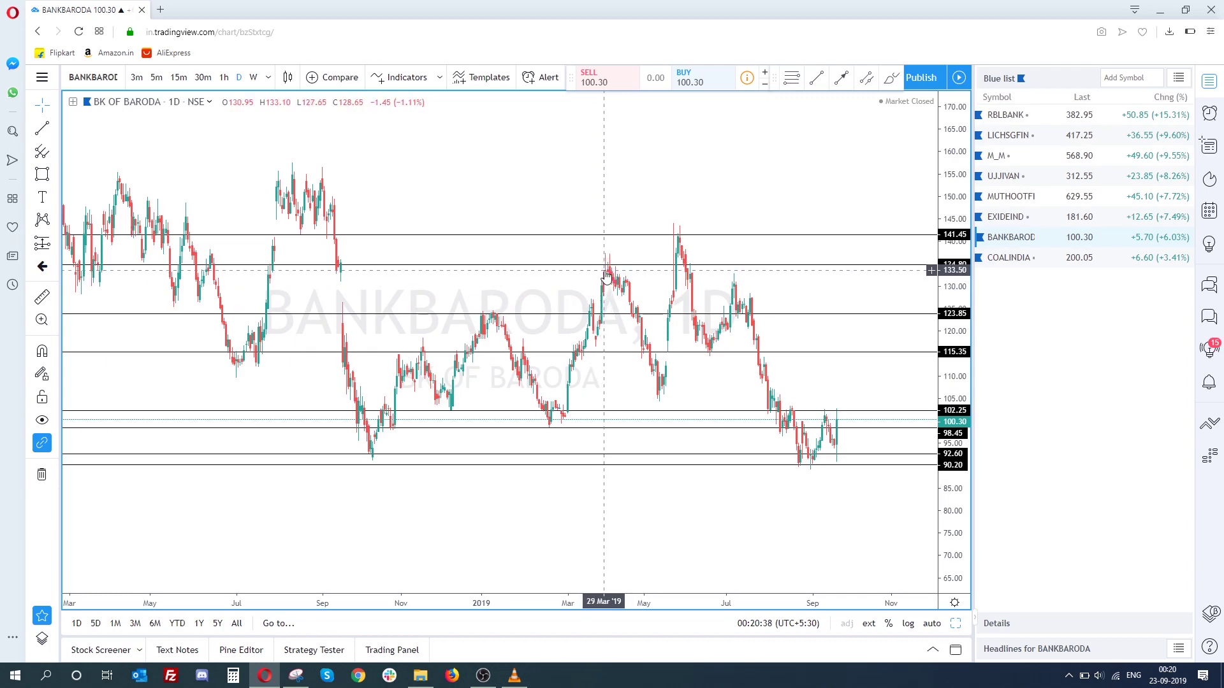
scroll(599, 271, up, 2)
scroll(574, 245, down, 1)
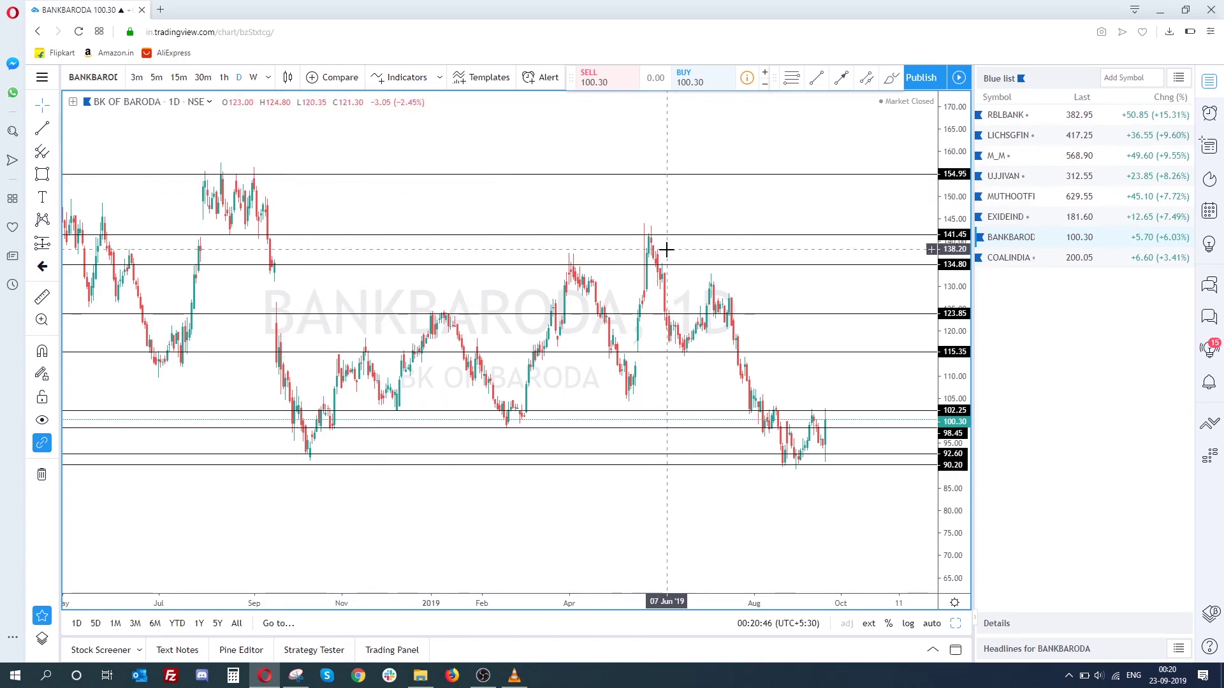
click(672, 177)
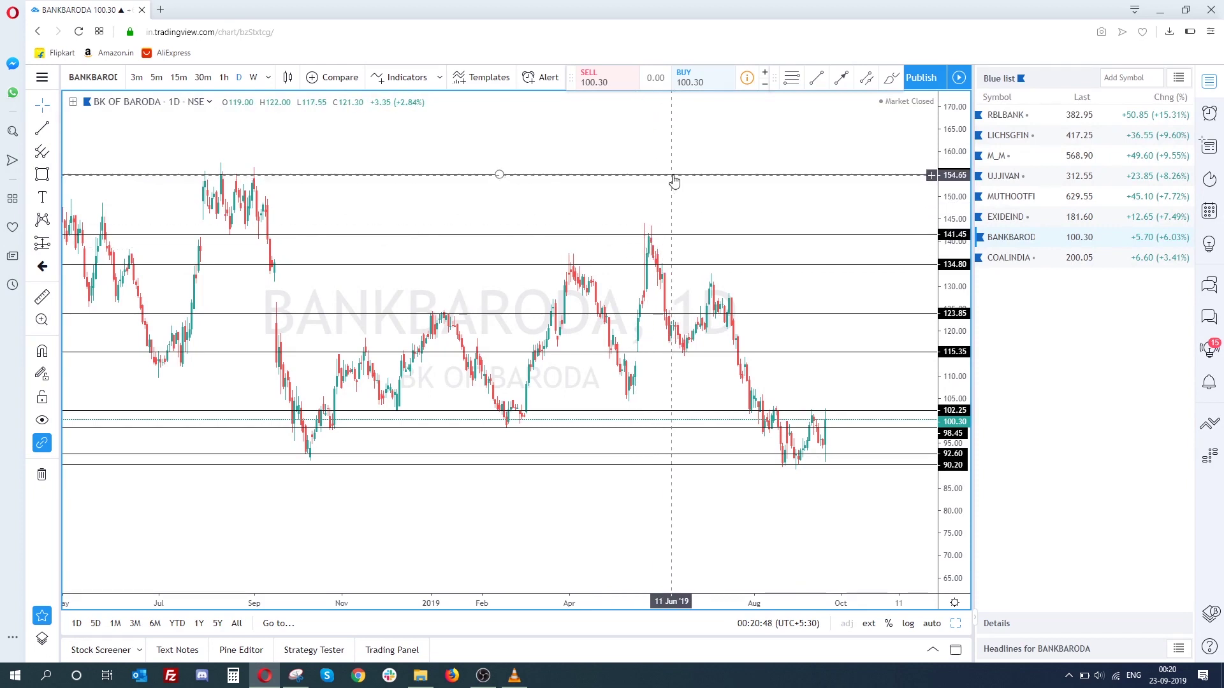
key(Delete)
scroll(623, 243, up, 2)
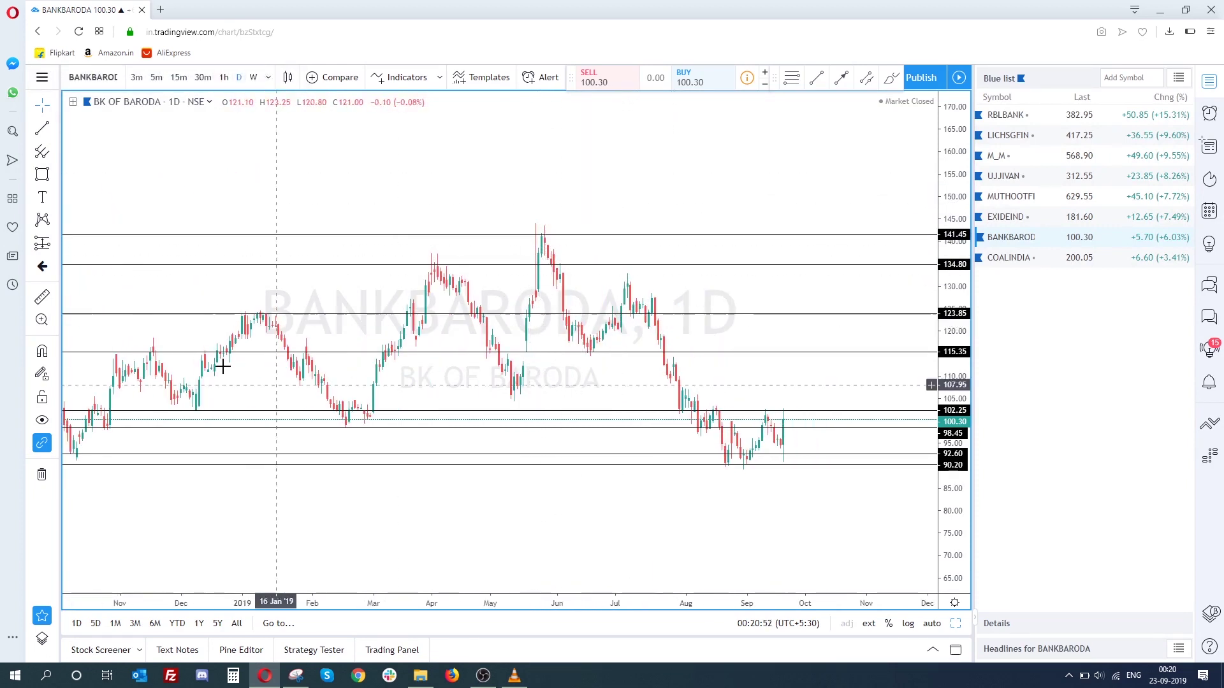
Step: Clear the horizontal lines and draw a rising trend line along the highs from about 114.20 on 25 October 2018 into July 2019
key(ctrl+alt+h)
click(42, 128)
click(103, 357)
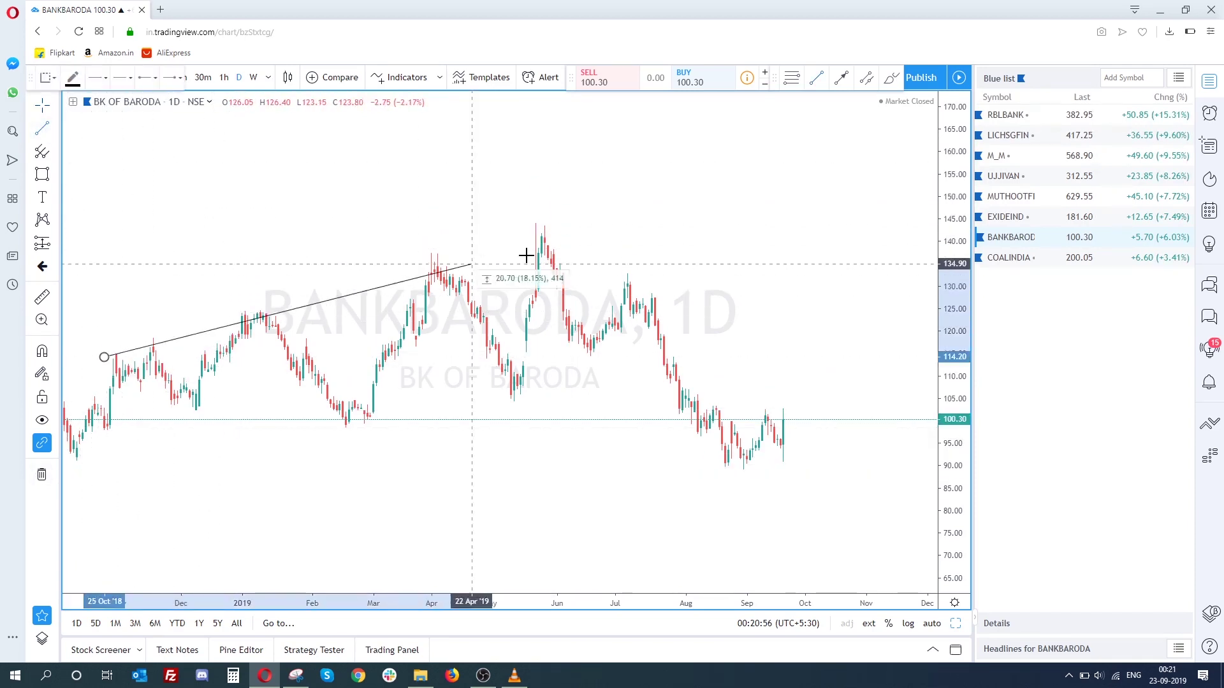
click(624, 207)
Step: Draw a rising trend line under the lows from about 91.65 on 9 October 2018 to 117.60 on 3 October 2019
key(alt+t)
click(71, 458)
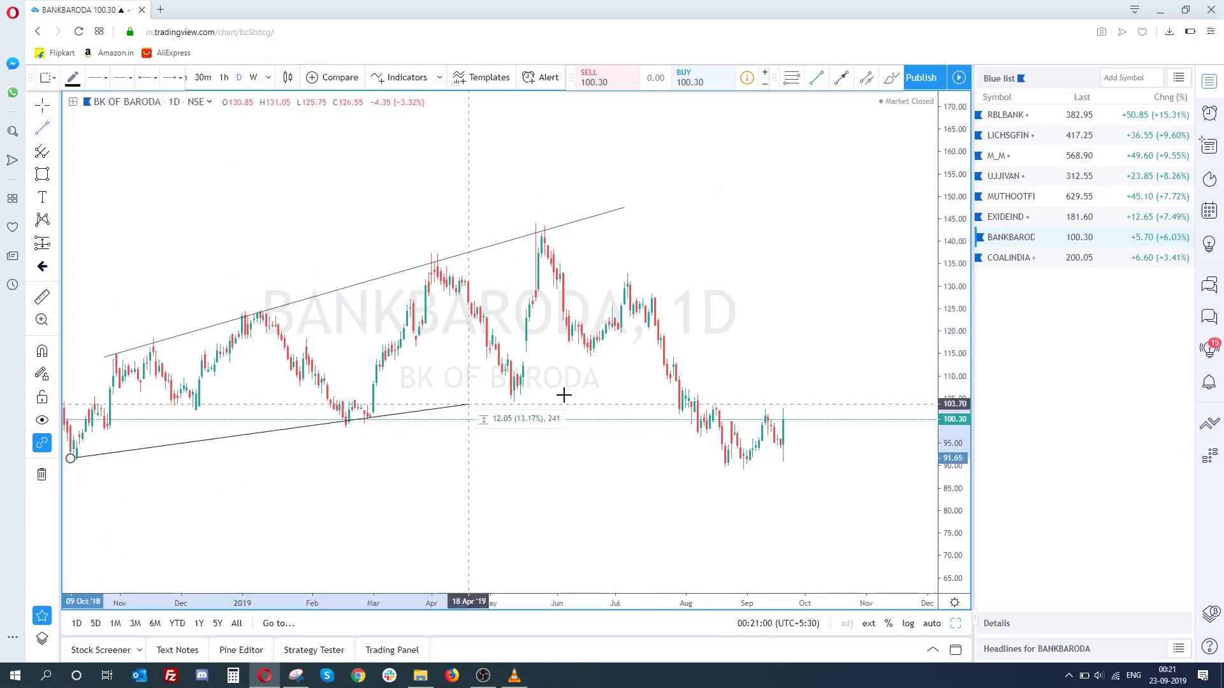
click(808, 342)
scroll(620, 415, down, 2)
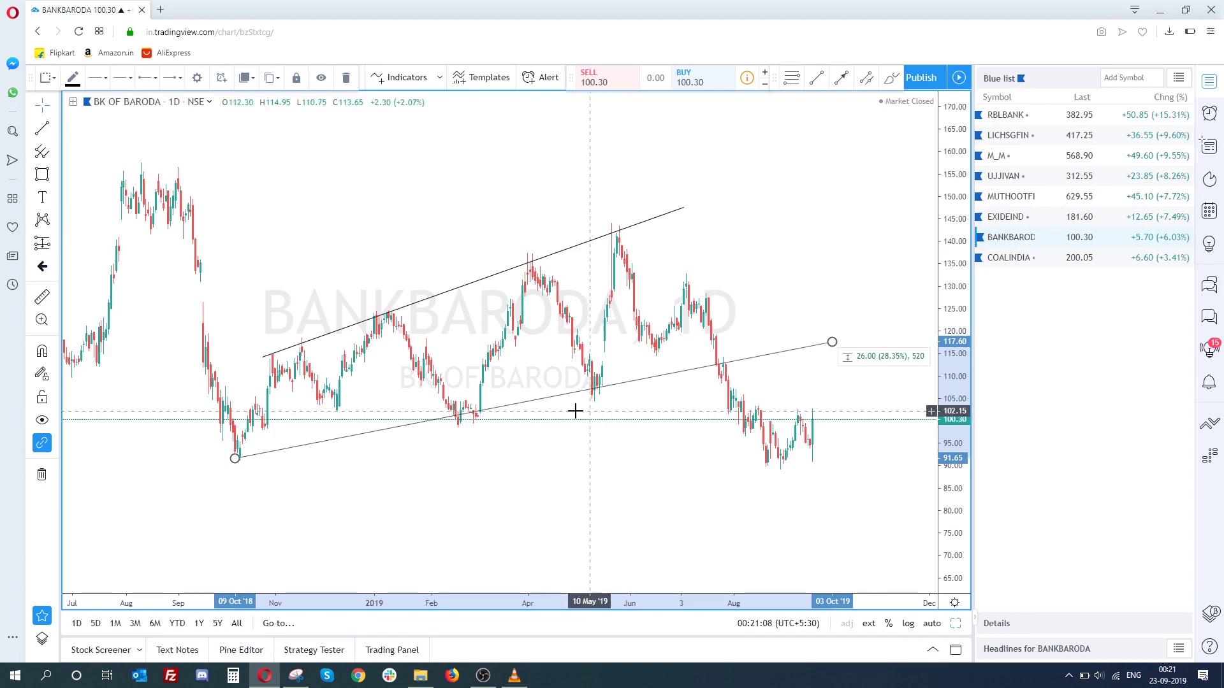
scroll(575, 411, up, 1)
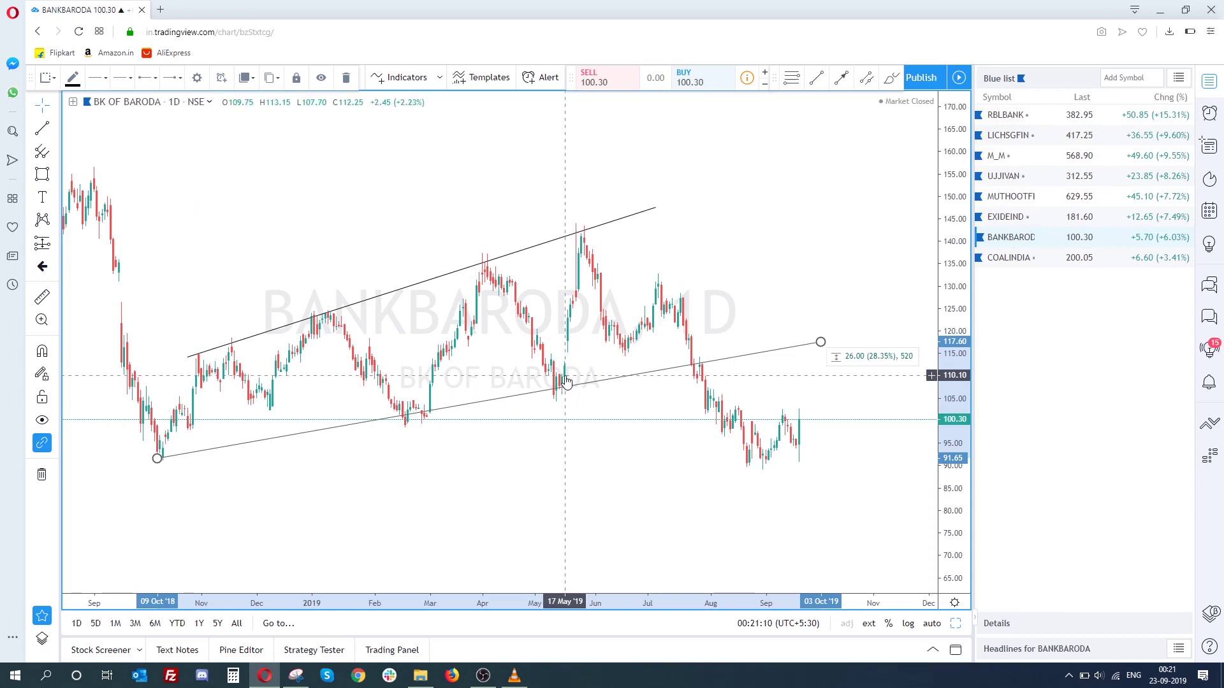
Step: Open the COALINDIA daily chart from the watchlist and examine its rising channel at a stretched price scale
click(1054, 265)
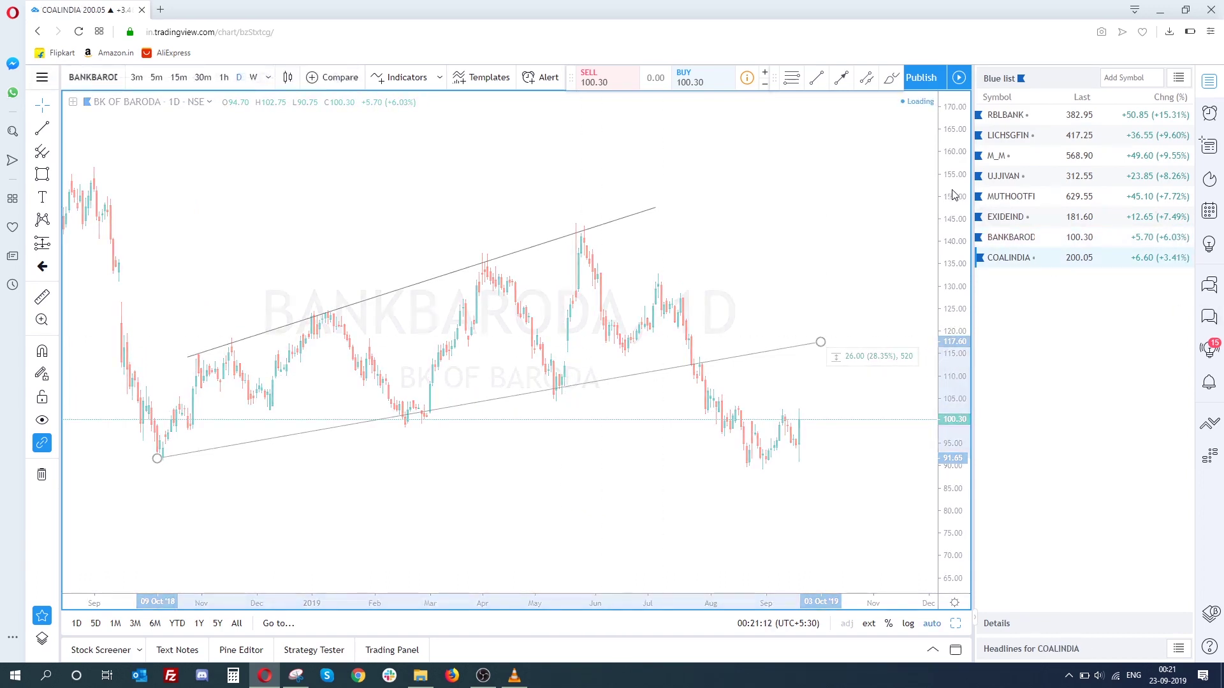
scroll(795, 355, up, 1)
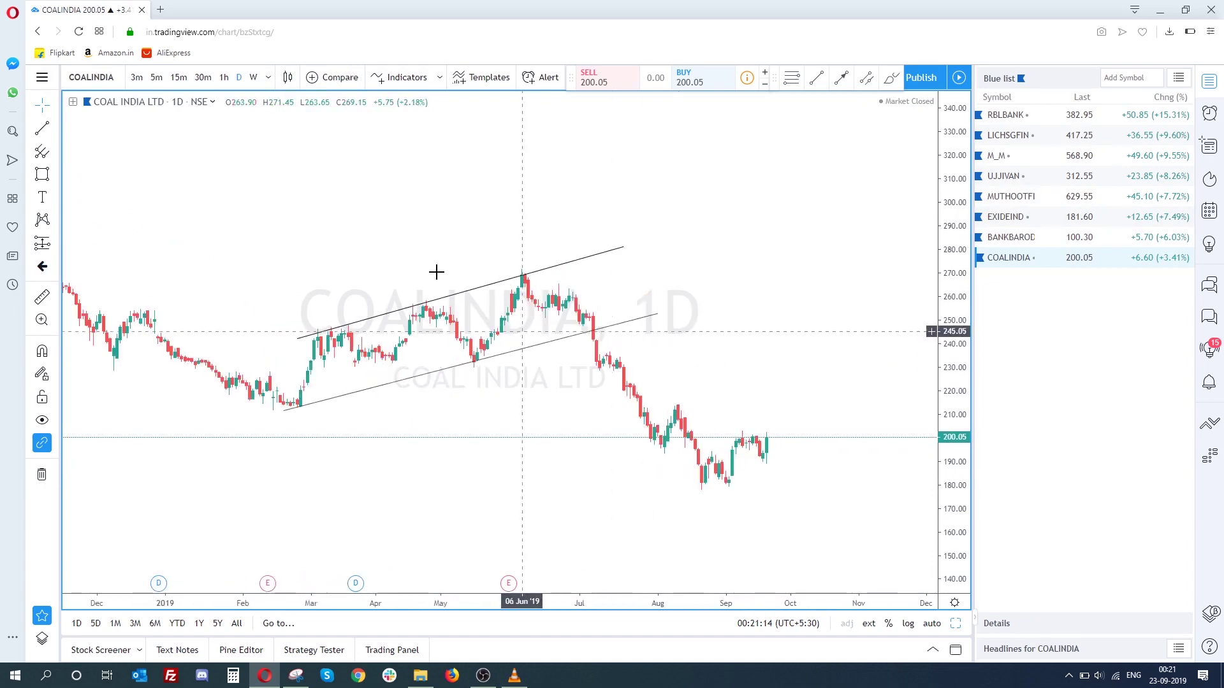
click(1030, 262)
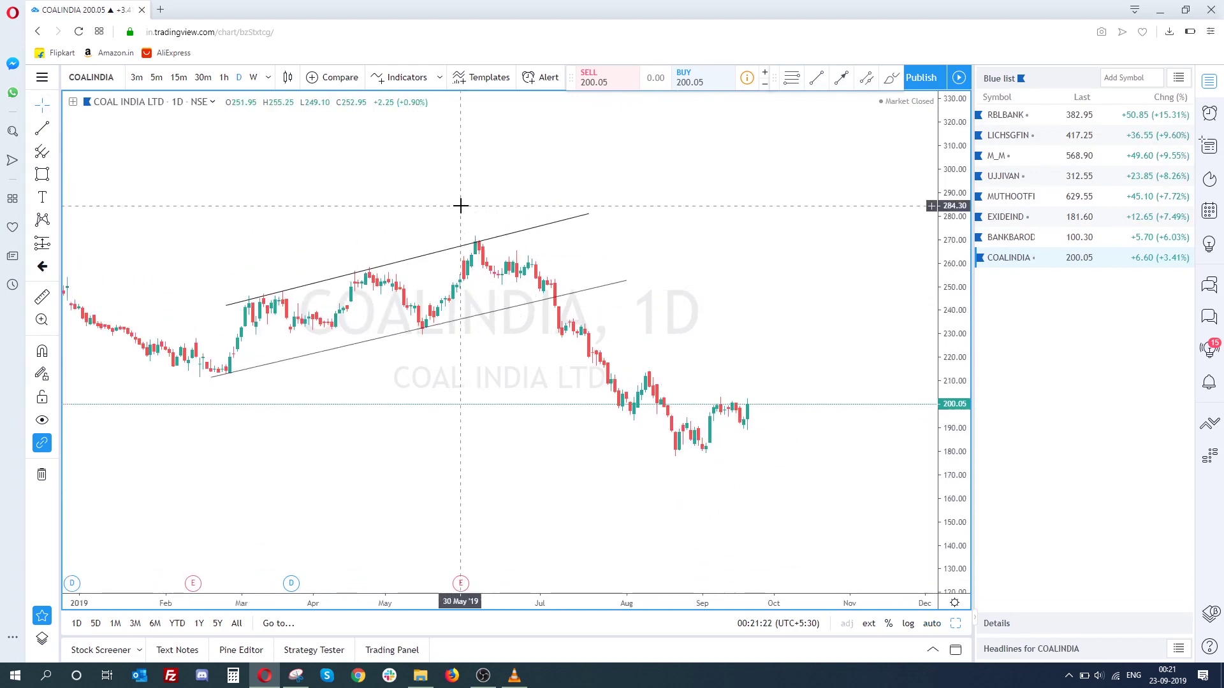
drag(458, 204, 508, 276)
drag(952, 475, 952, 421)
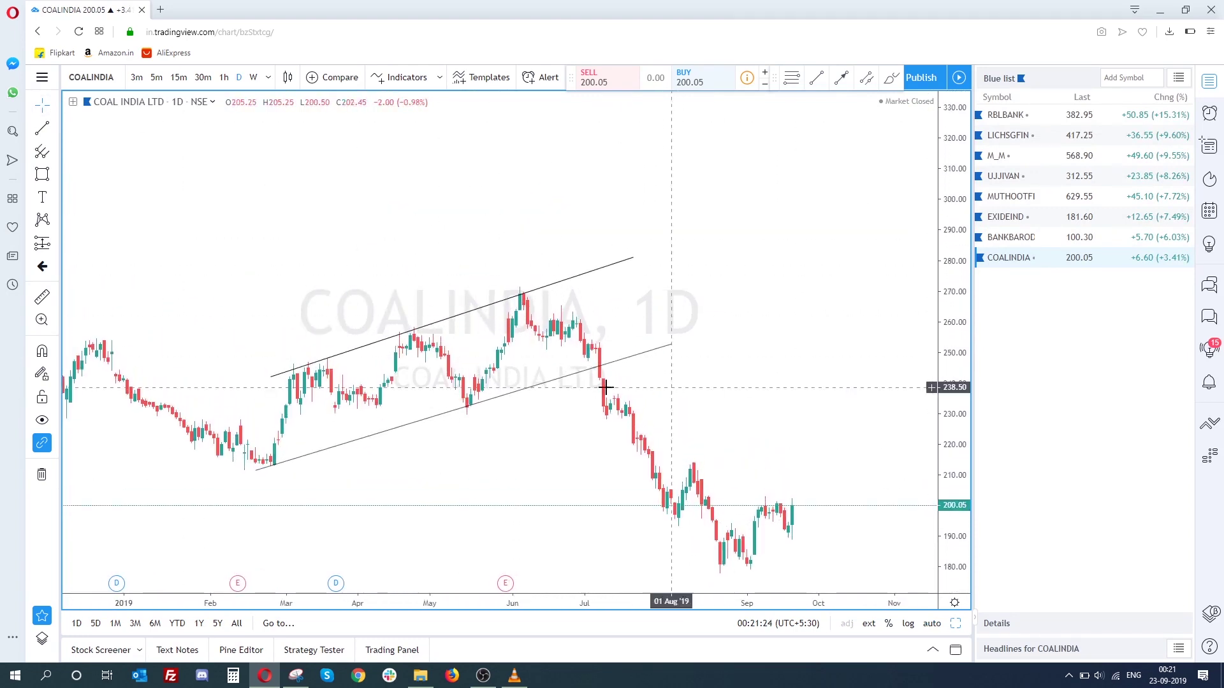
Step: Draw two converging trend lines around the March–April 2019 consolidation inside the channel, the upper one starting at about 249.55 on 14 March
scroll(636, 387, up, 1)
key(alt+t)
click(209, 405)
click(326, 410)
click(247, 353)
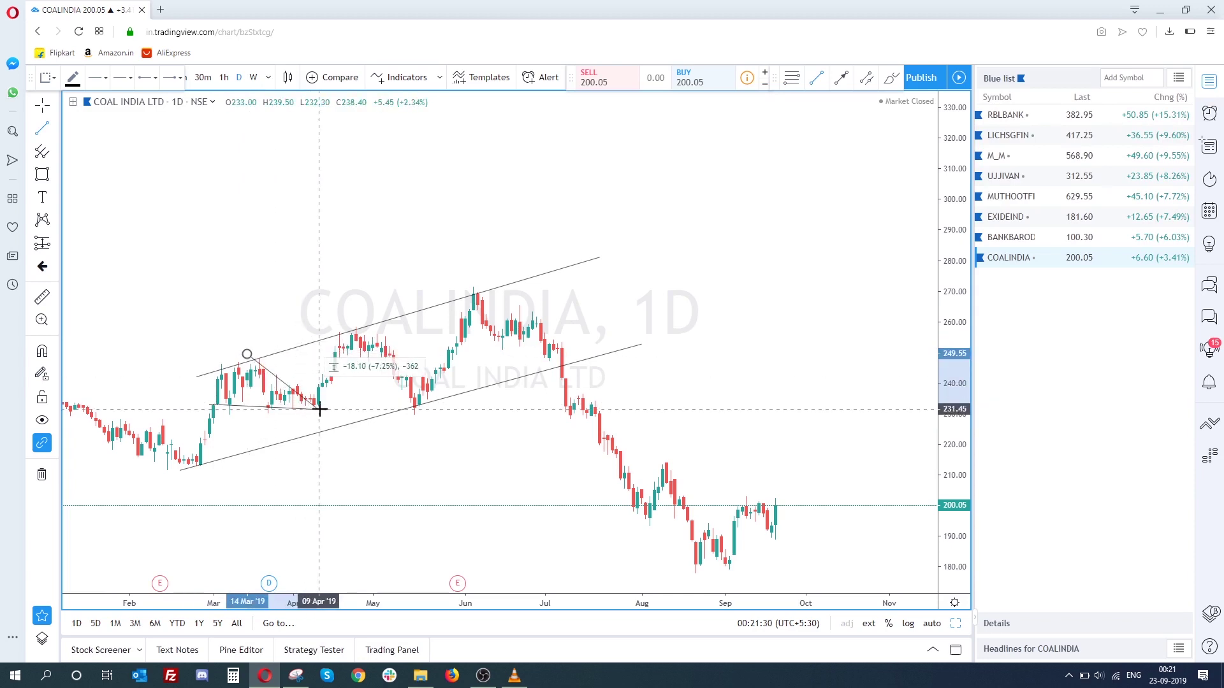
click(327, 406)
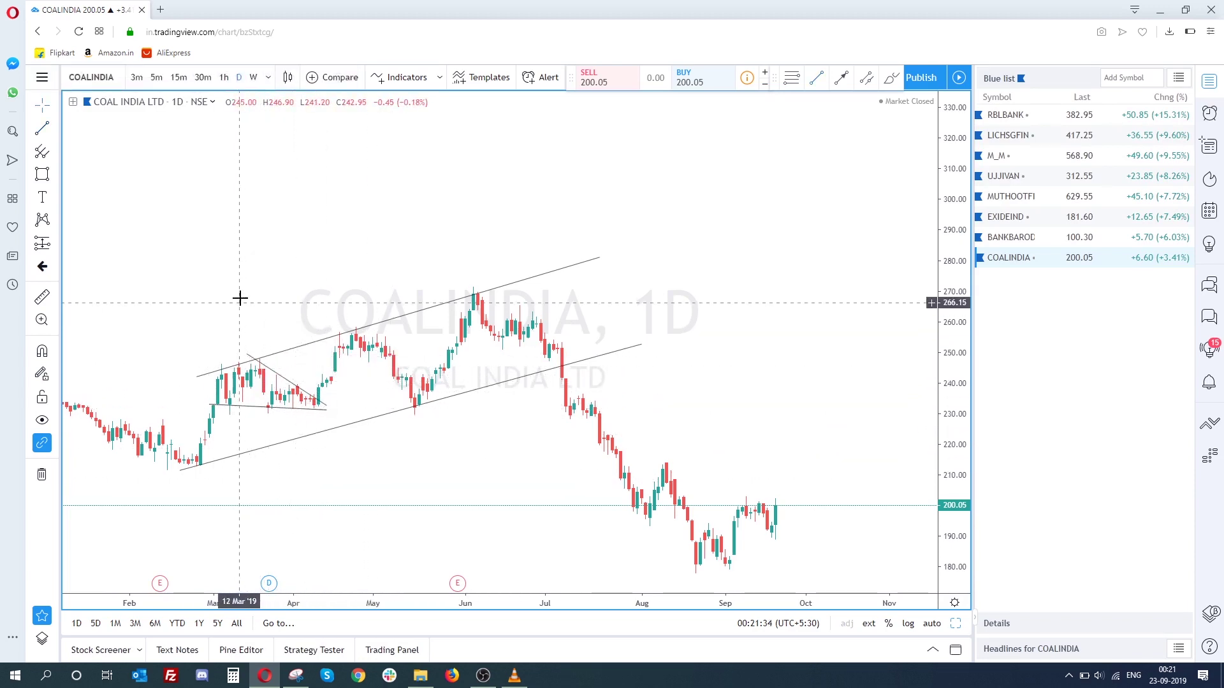
Step: Examine the small triangle and the price swings between the two rising channel lines up close
scroll(442, 281, up, 4)
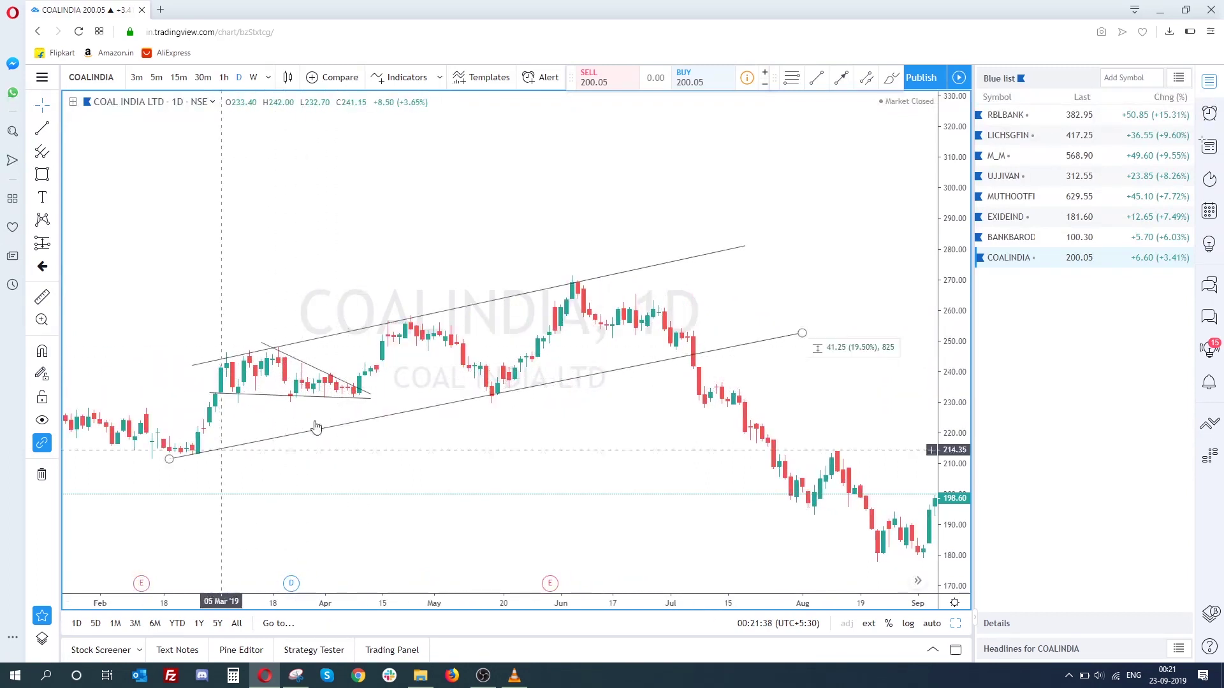
scroll(278, 368, down, 2)
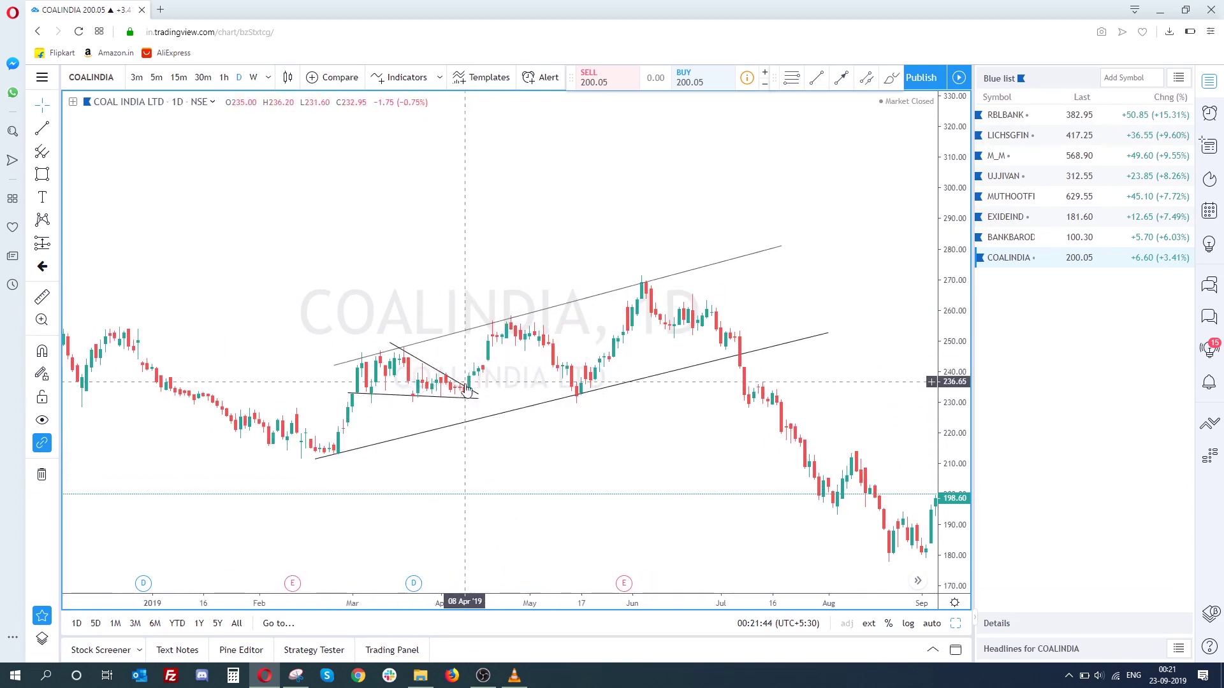
scroll(915, 565, up, 2)
drag(943, 561, 943, 405)
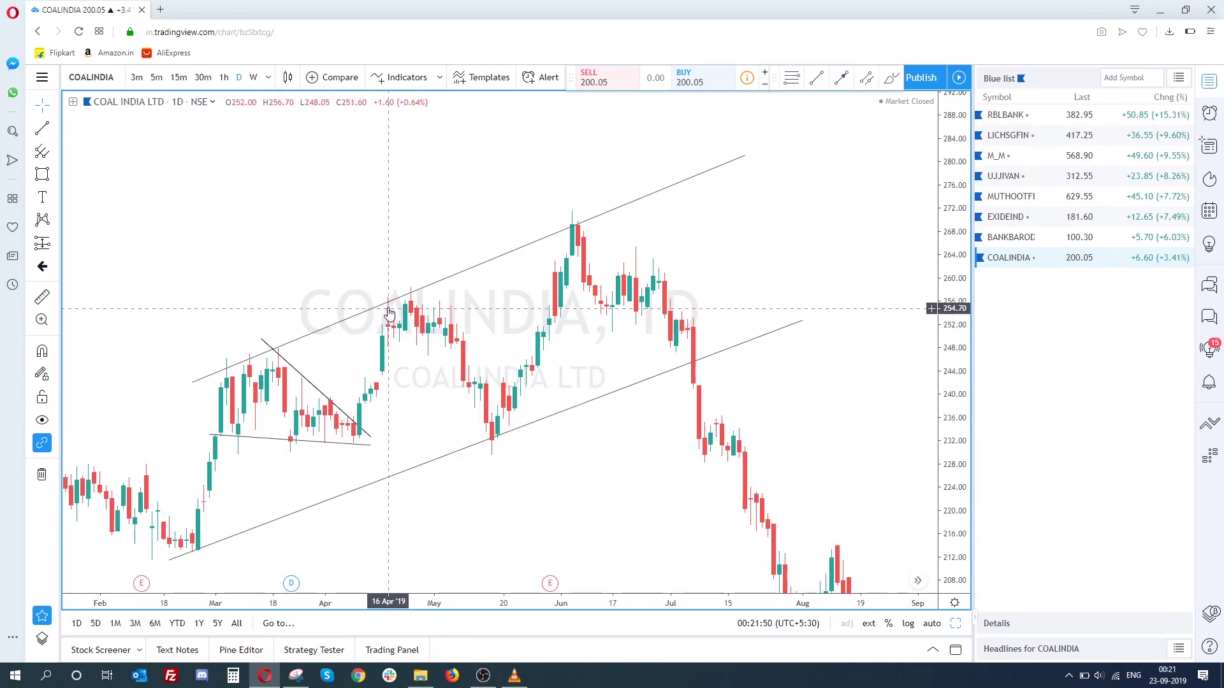
click(276, 364)
click(467, 270)
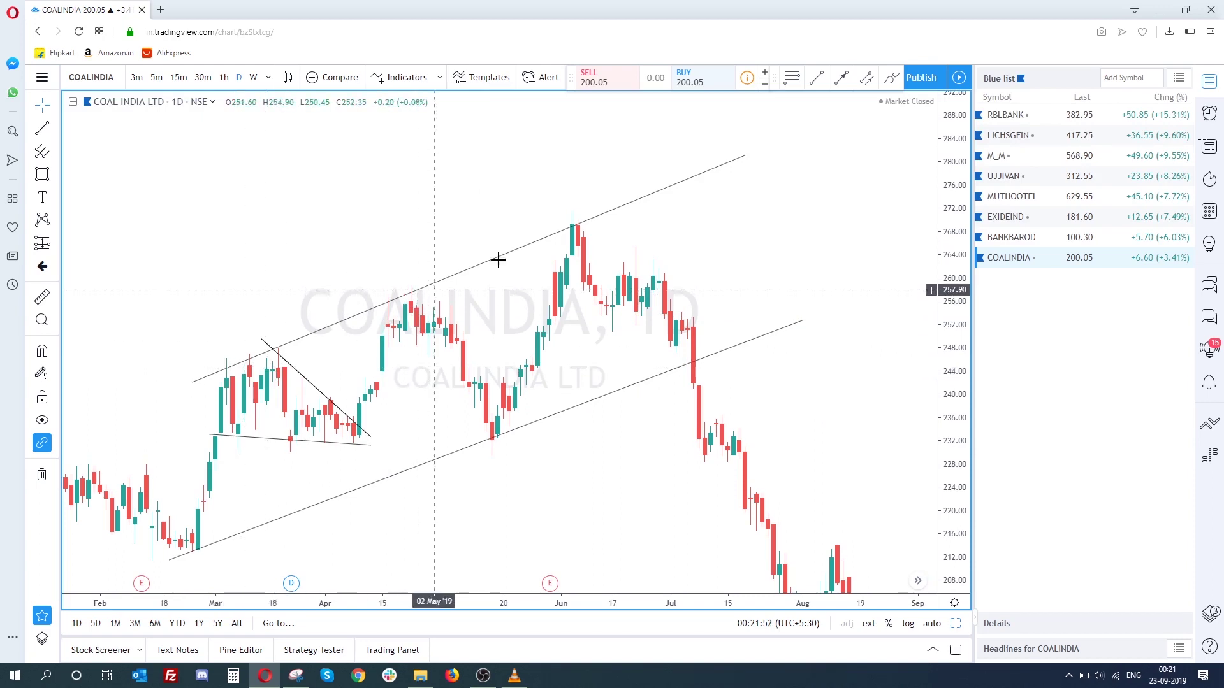
Step: Move the end of COALINDIA's upper channel line to about 281.25 on 17 July 2019 and examine the whole channel
drag(744, 156, 740, 161)
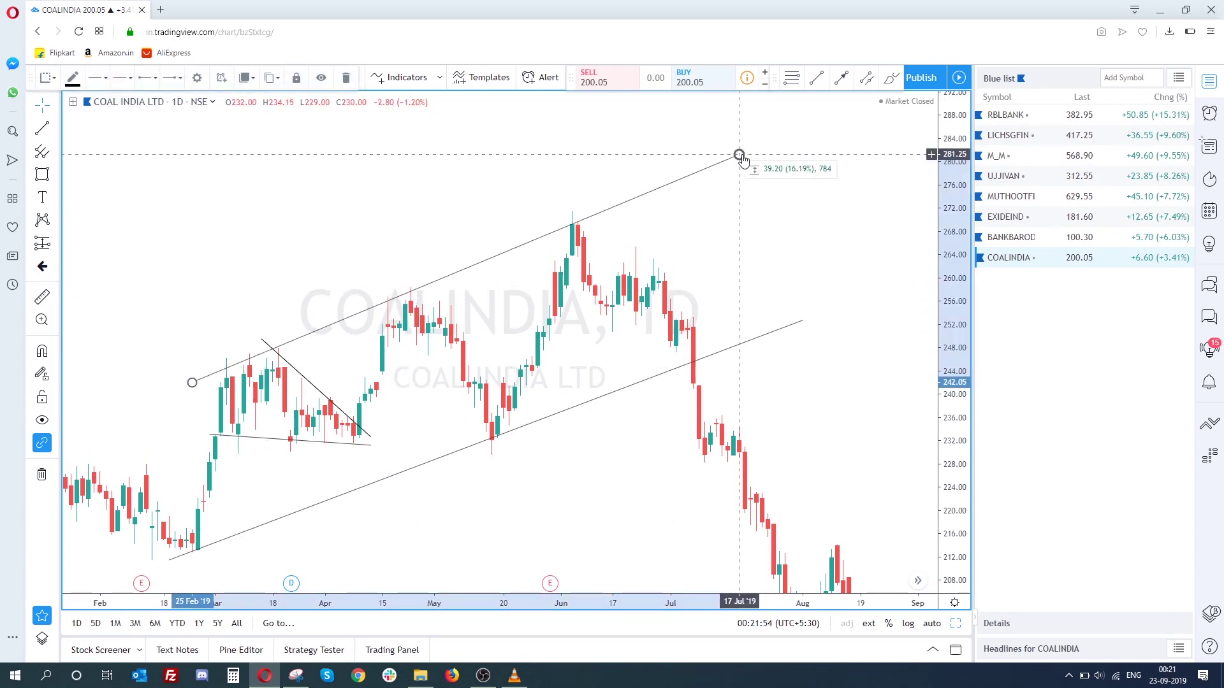
drag(943, 214, 959, 309)
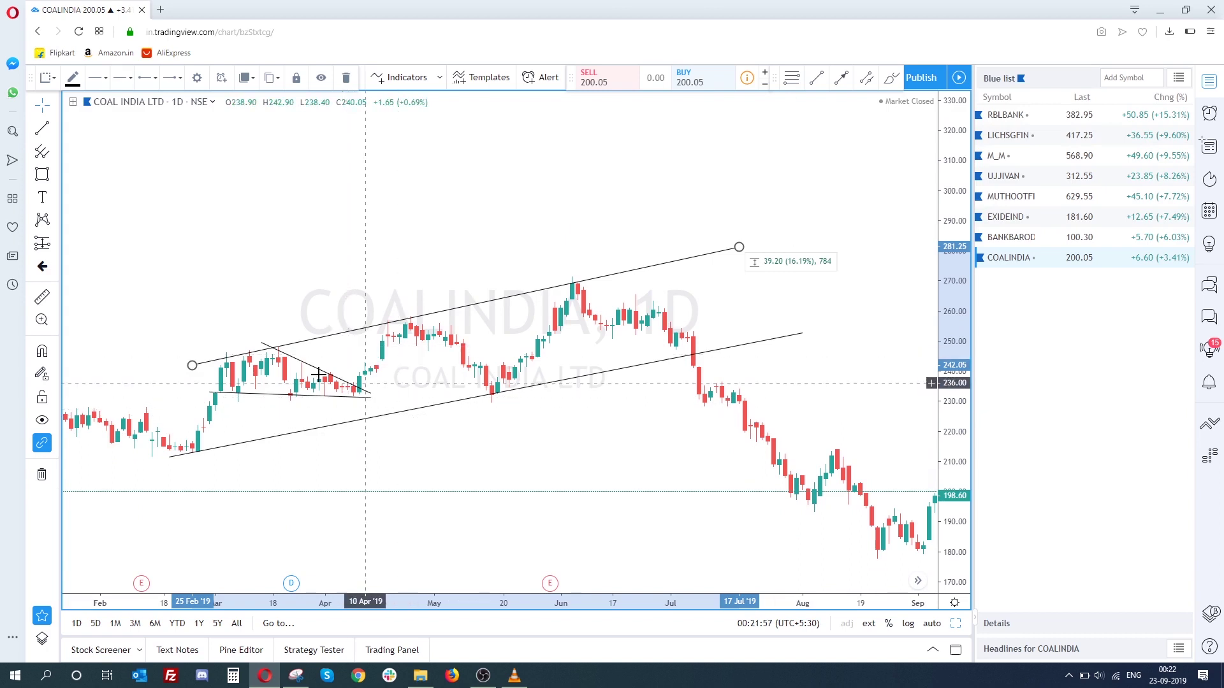
drag(342, 380, 485, 381)
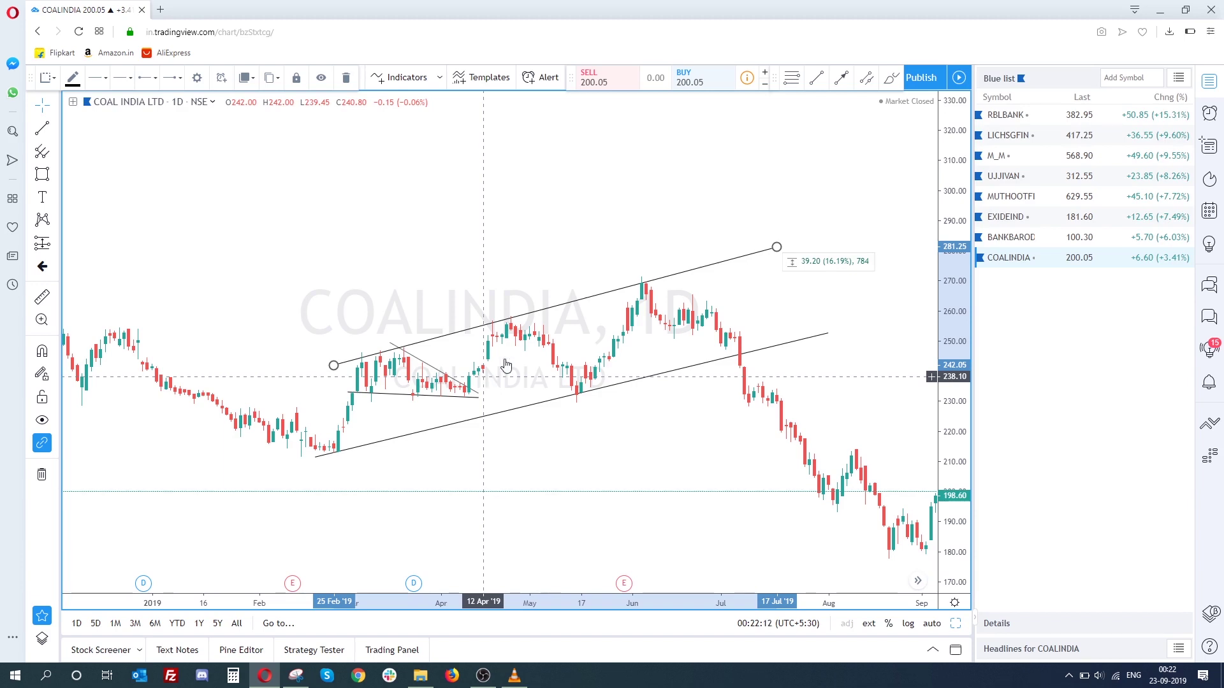
scroll(622, 391, up, 2)
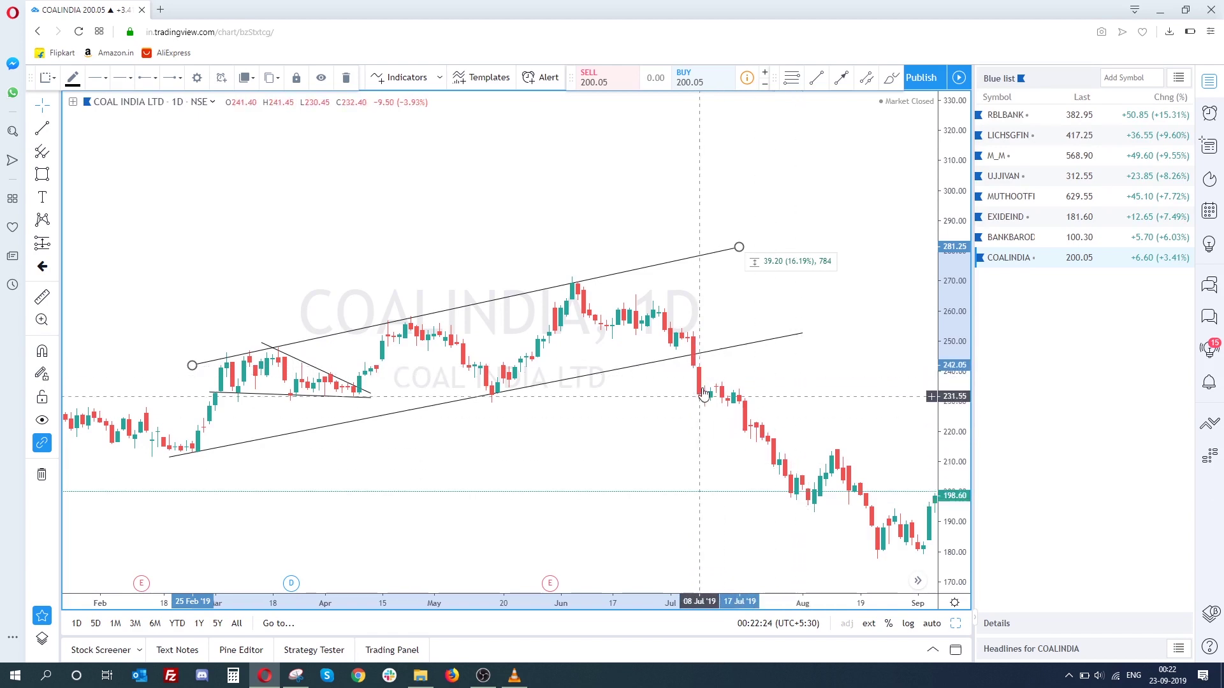
Step: Measure the July 2019 decline below the channel from about 241.30 to 196.45 and the August decline from about 213.35 to 184.35
click(42, 296)
click(693, 368)
click(793, 503)
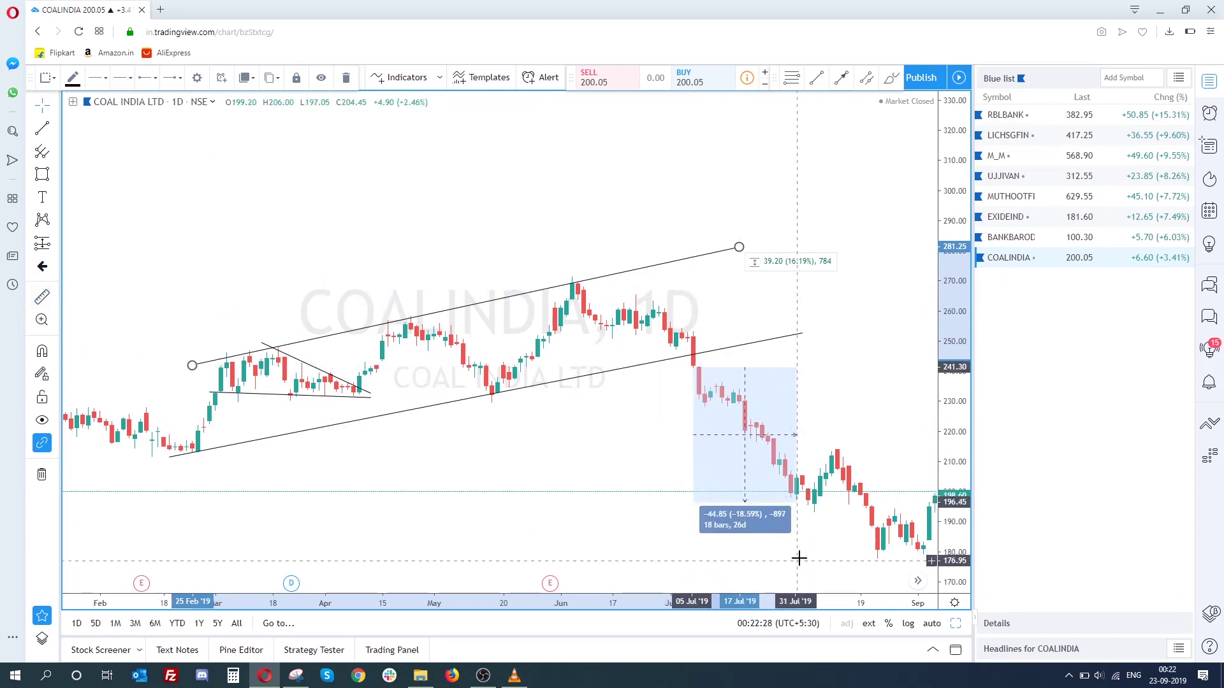
click(43, 299)
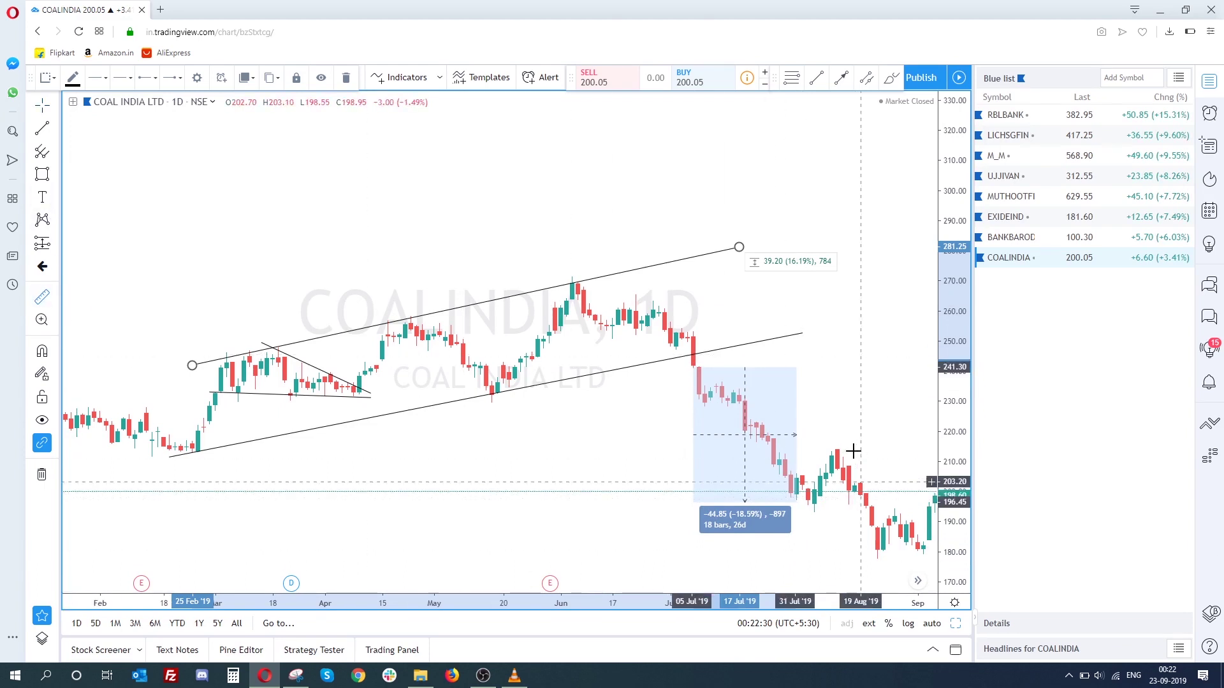
click(855, 452)
click(882, 539)
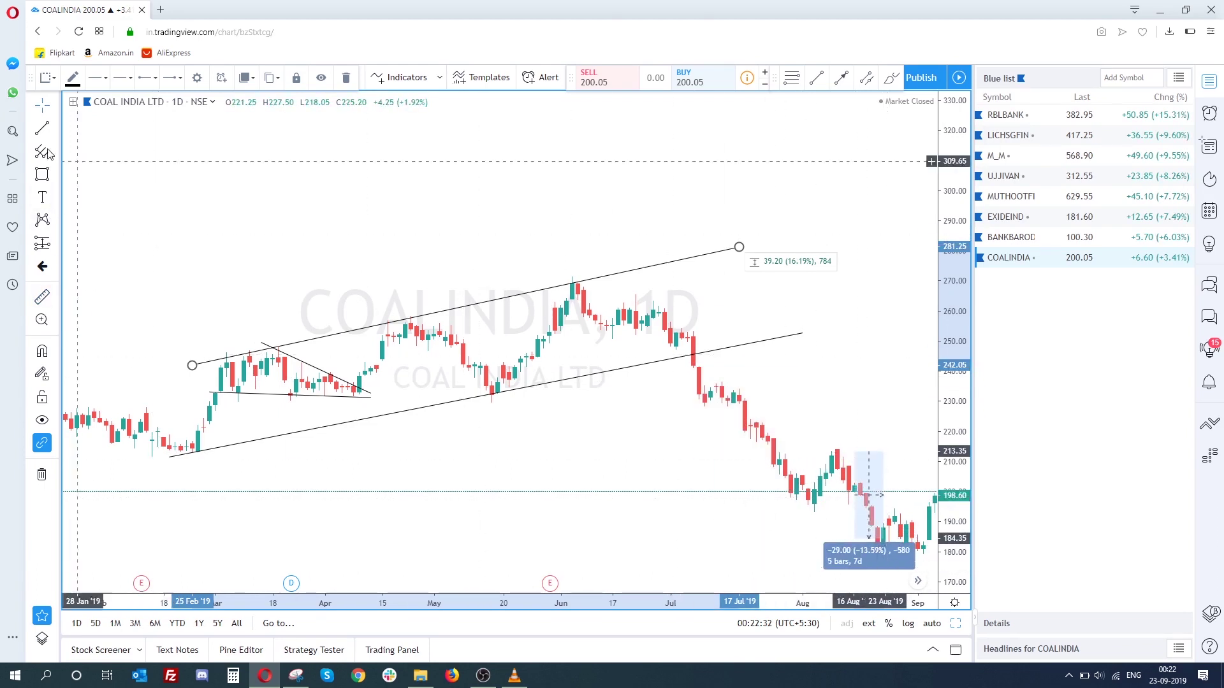
Step: Remove all drawings from the COALINDIA chart
drag(836, 390, 566, 346)
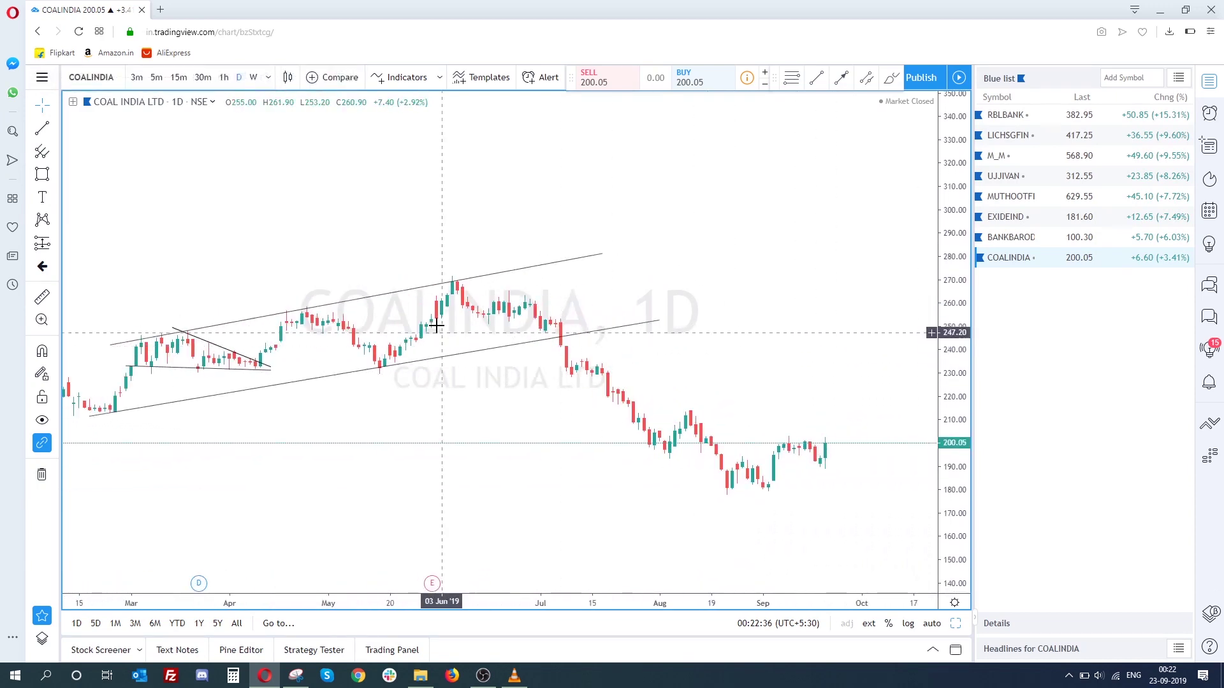
scroll(239, 265, down, 3)
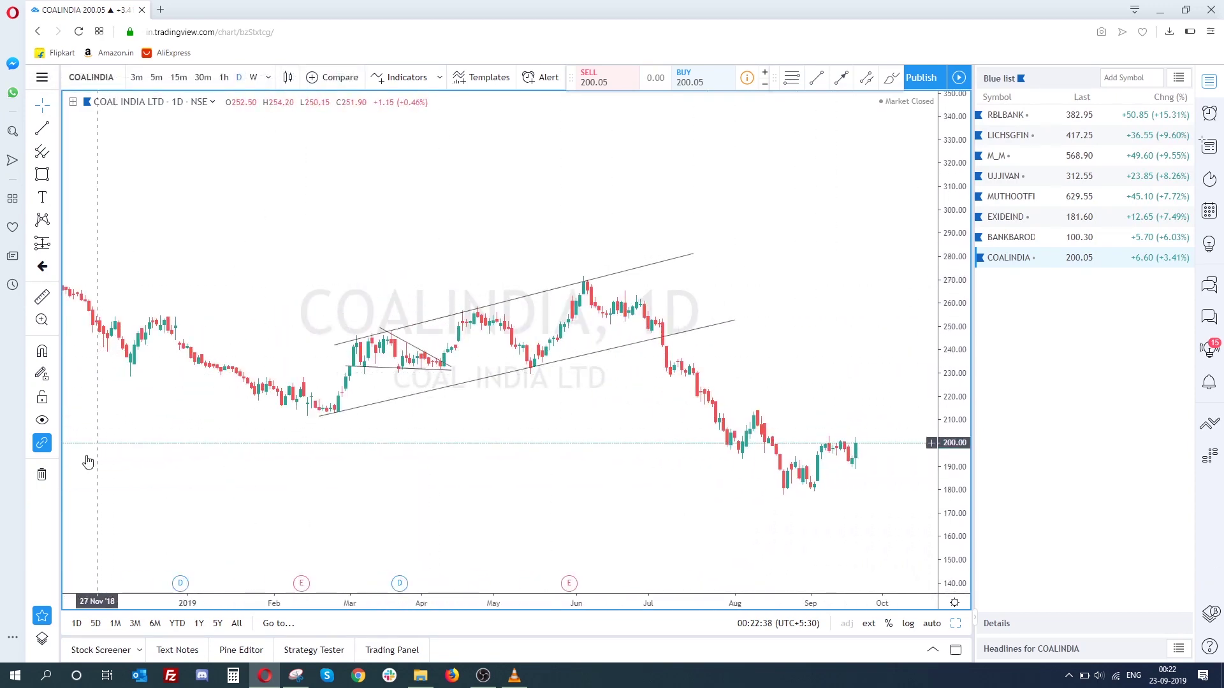
click(41, 475)
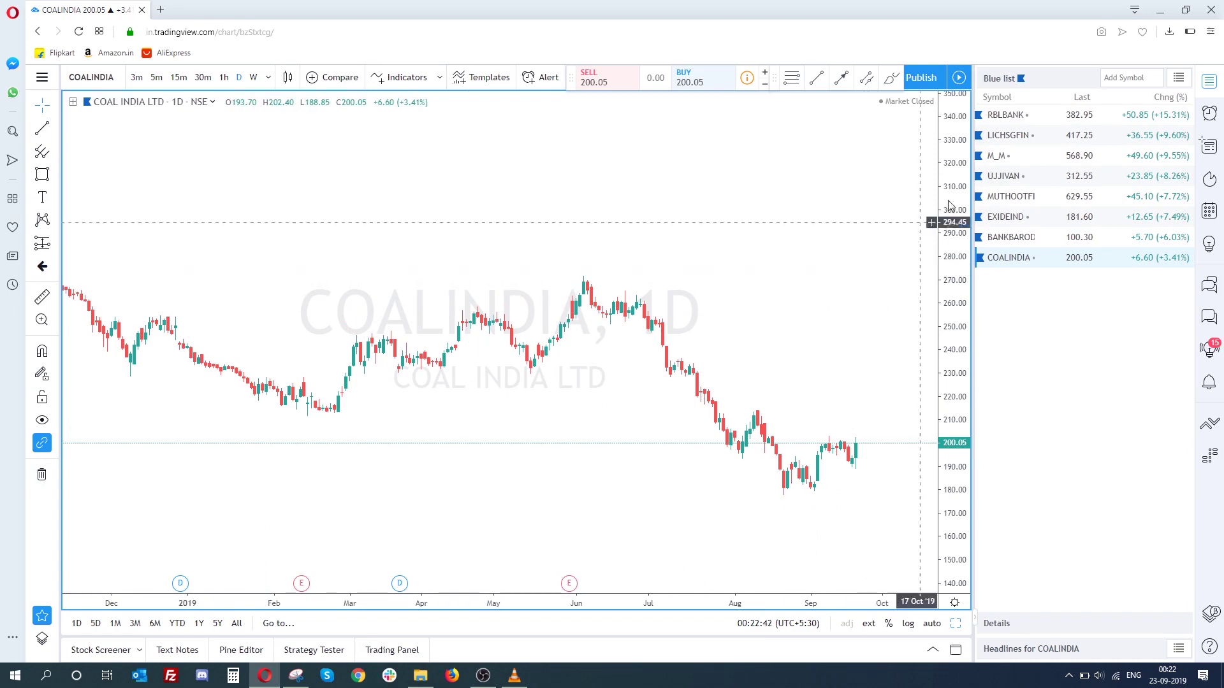
Step: Review the lines drawn on the MUTHOOTFIN, RBLBANK, LICHSGFIN, M_M and UJJIVAN daily charts from the watchlist
click(1032, 200)
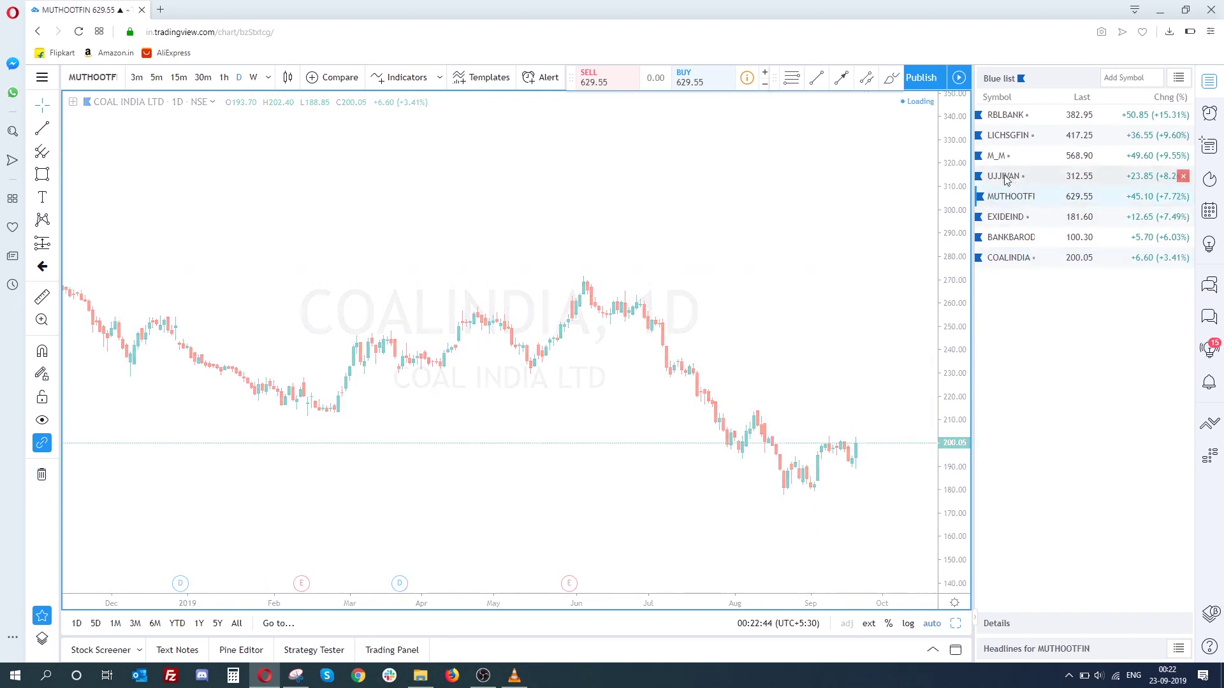
click(1011, 121)
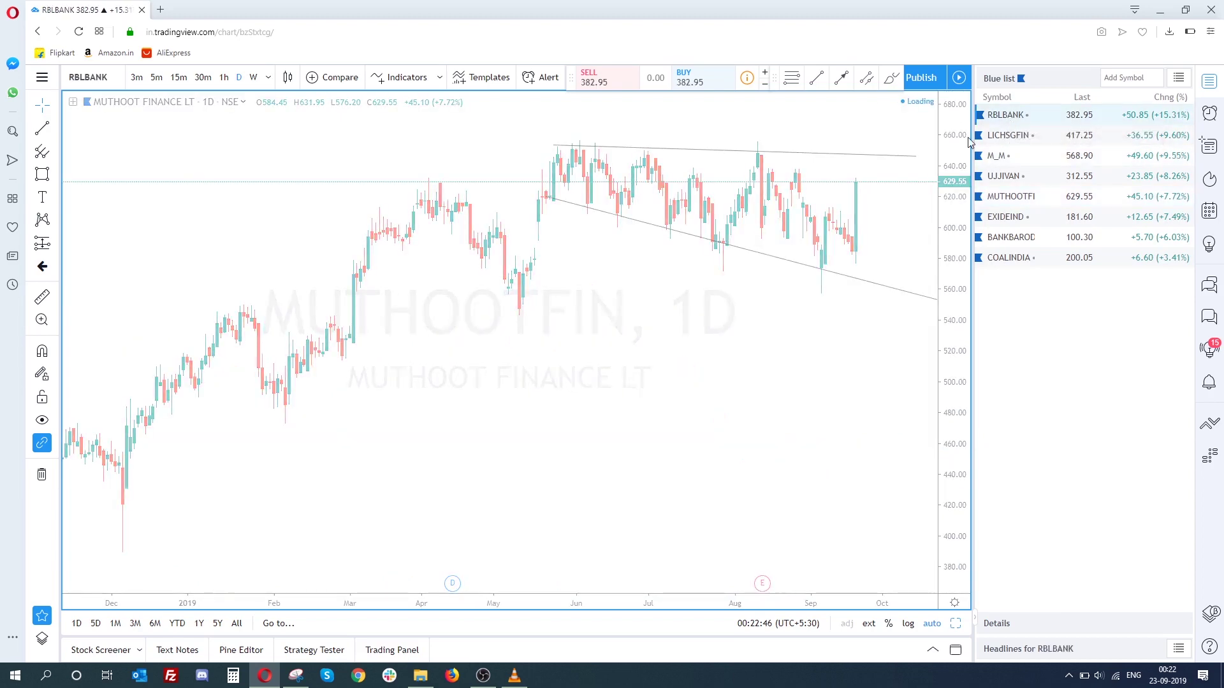
click(1001, 139)
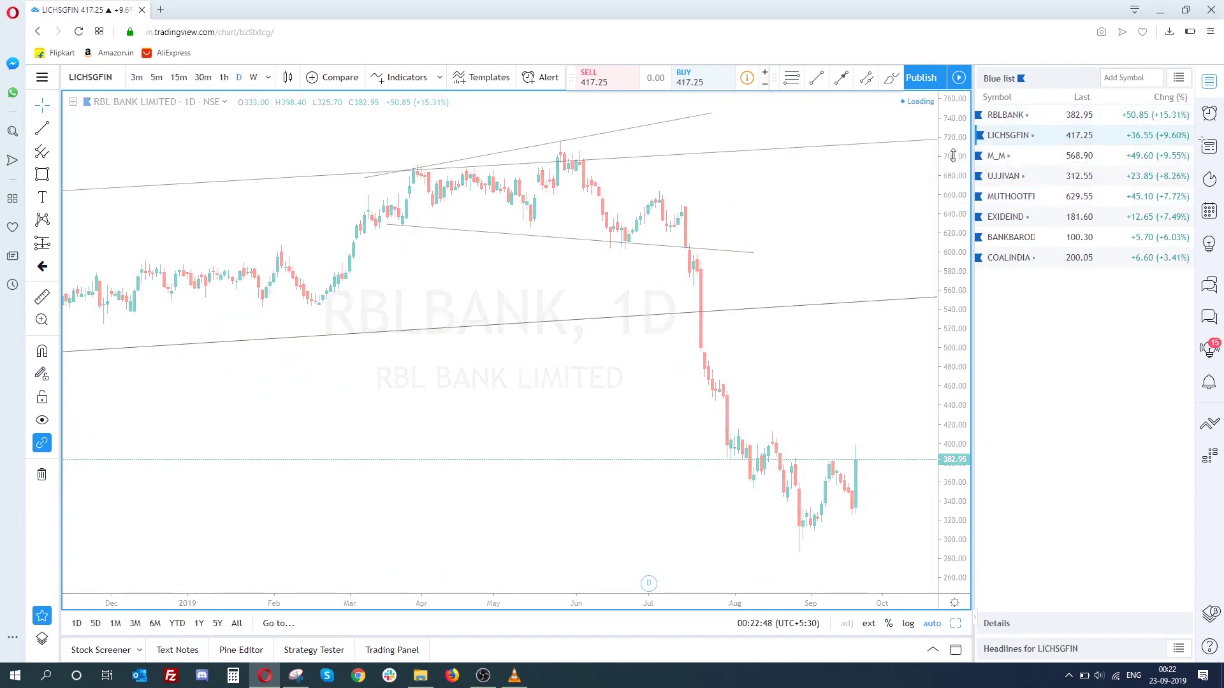
scroll(240, 415, up, 3)
scroll(646, 287, down, 2)
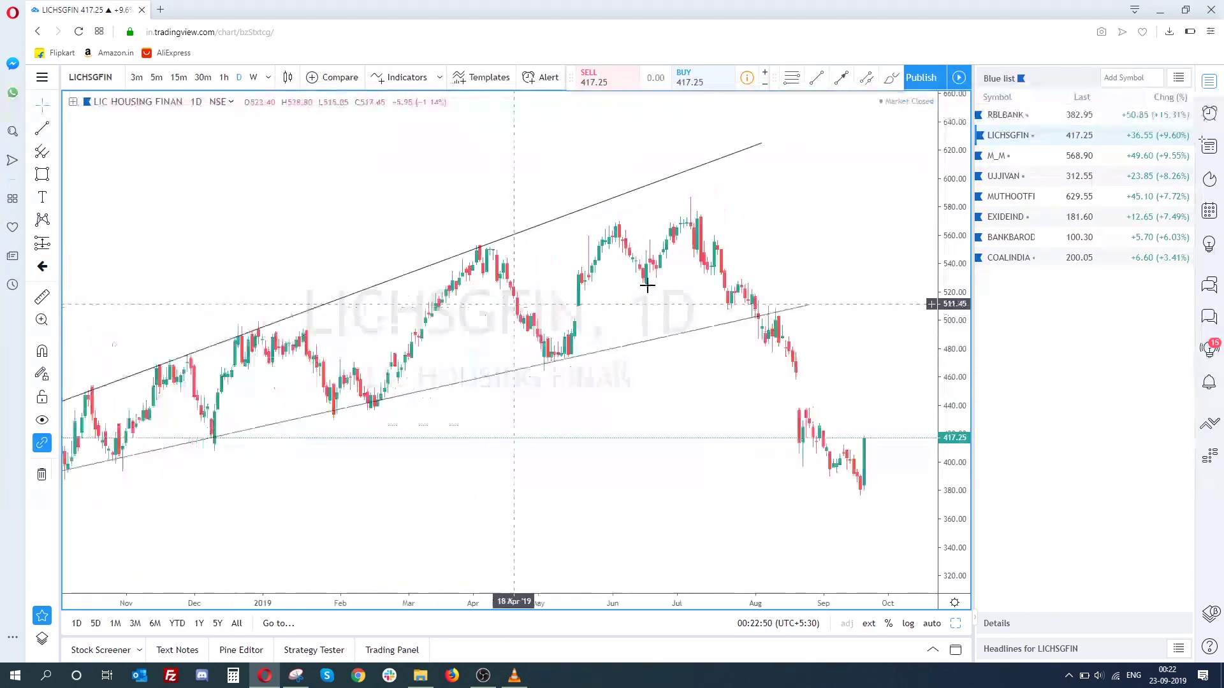
click(1061, 157)
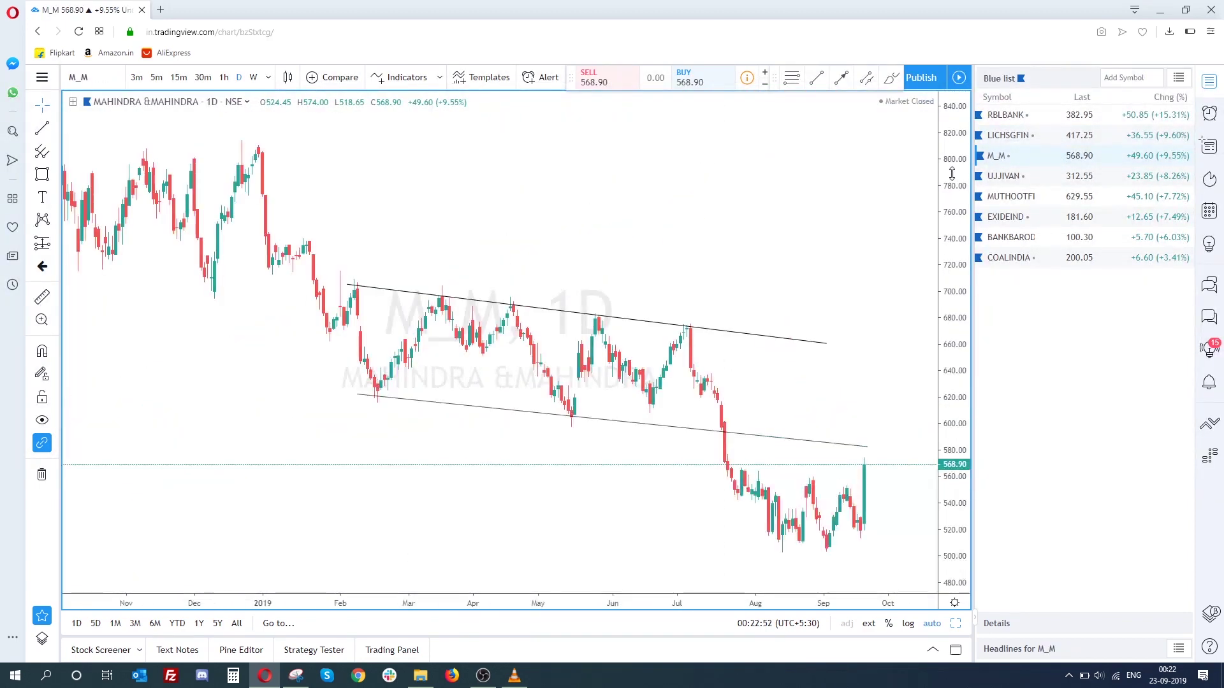
click(1039, 182)
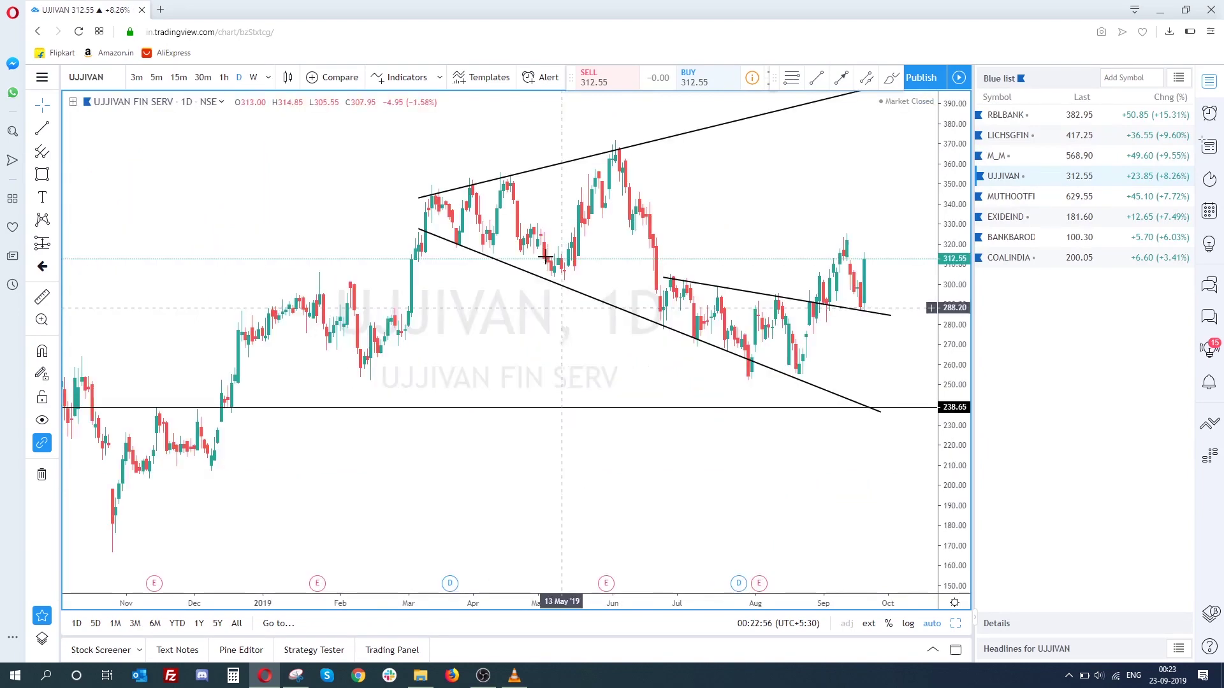
Step: Extend MUTHOOTFIN's upper trend line so it runs from about 653.75 on 16 May to 644.25 on 30 October 2019
click(1004, 198)
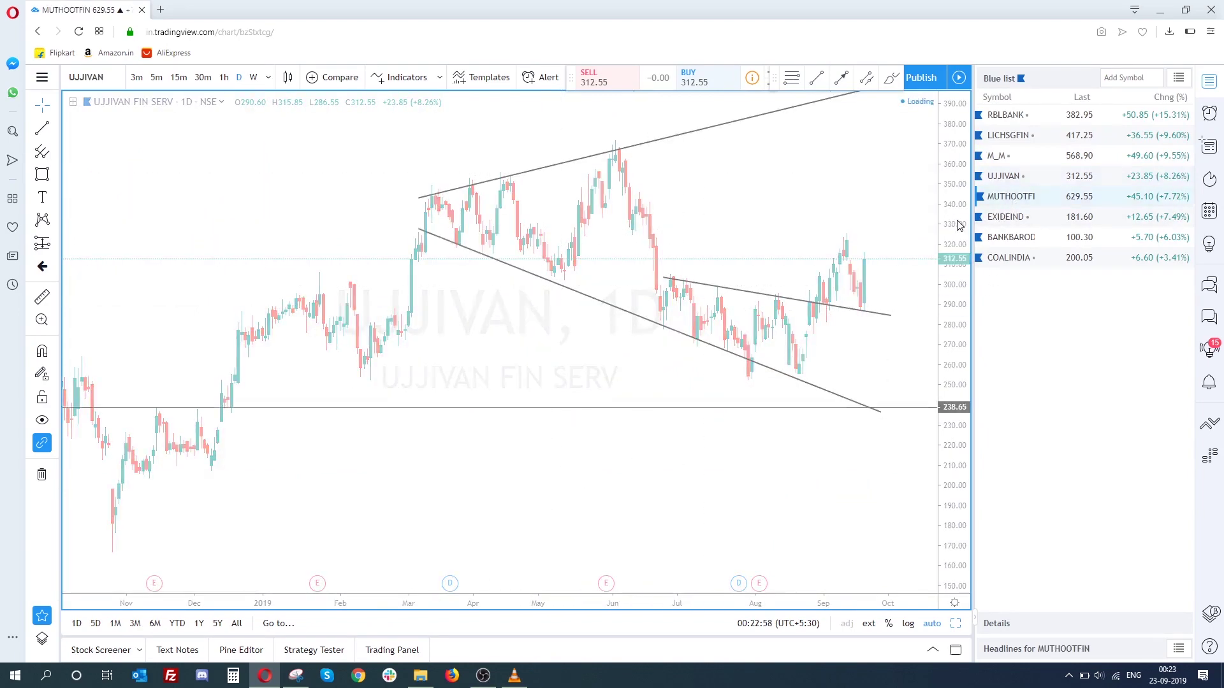
drag(702, 289, 576, 341)
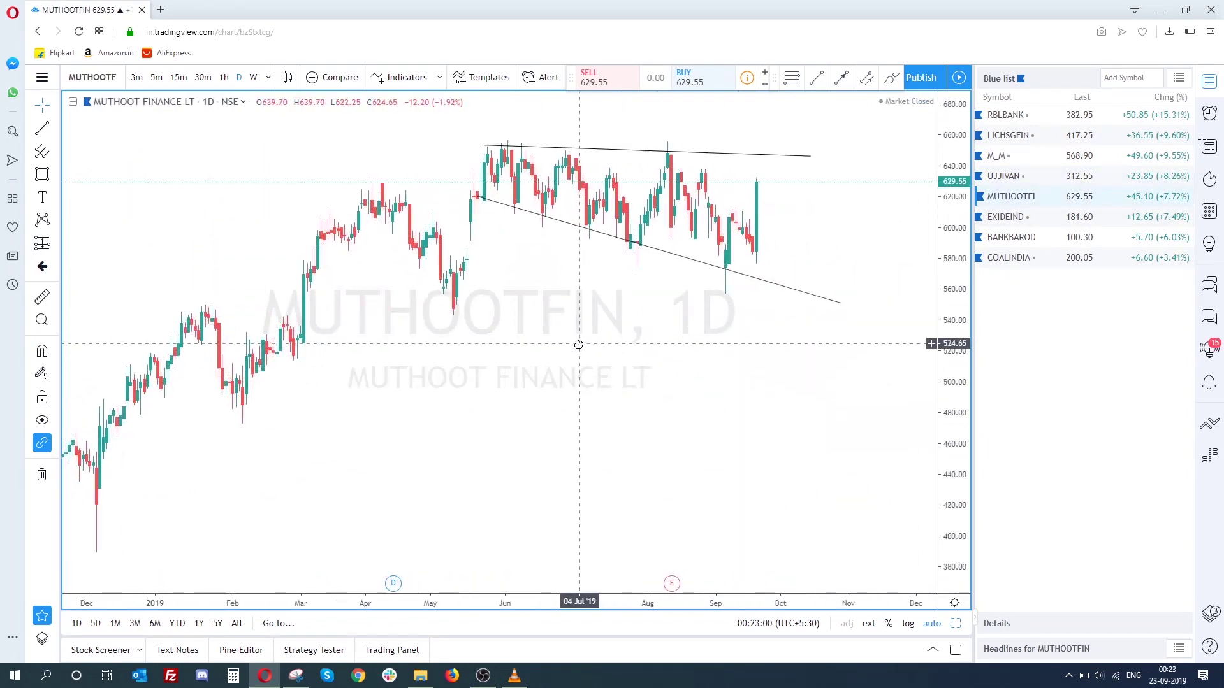
scroll(576, 342, up, 2)
drag(954, 268, 931, 514)
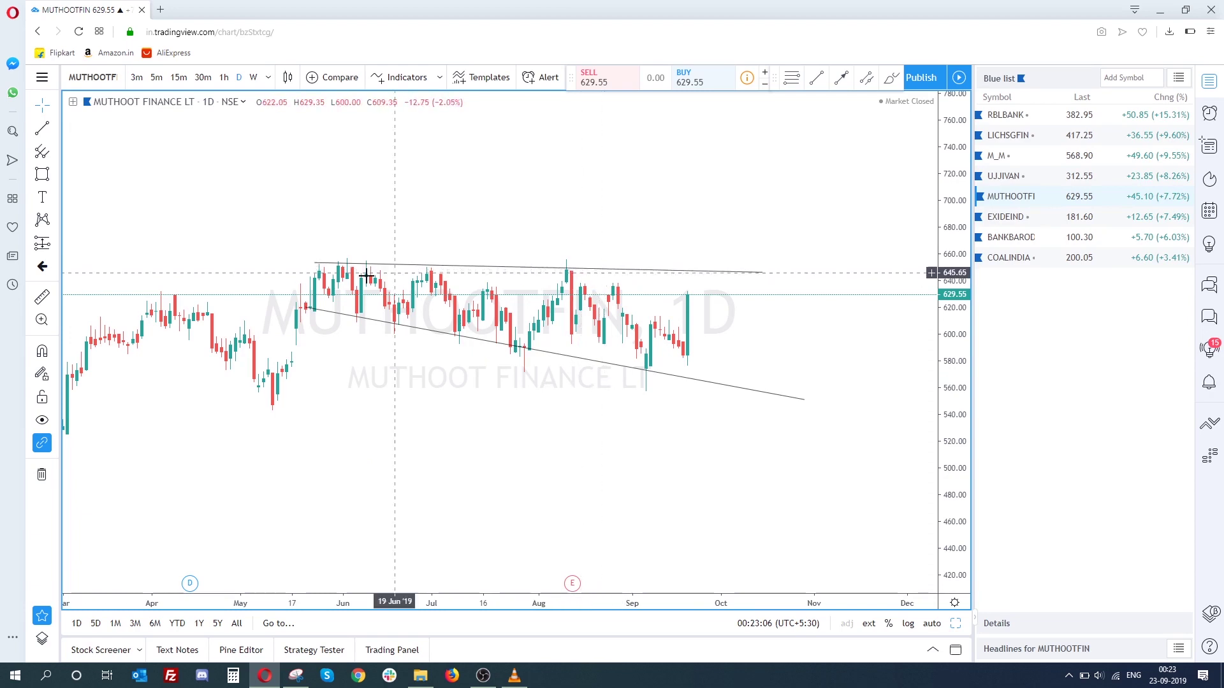
mouse_move(762, 273)
mouse_down()
mouse_move(805, 210)
mouse_move(806, 276)
mouse_up()
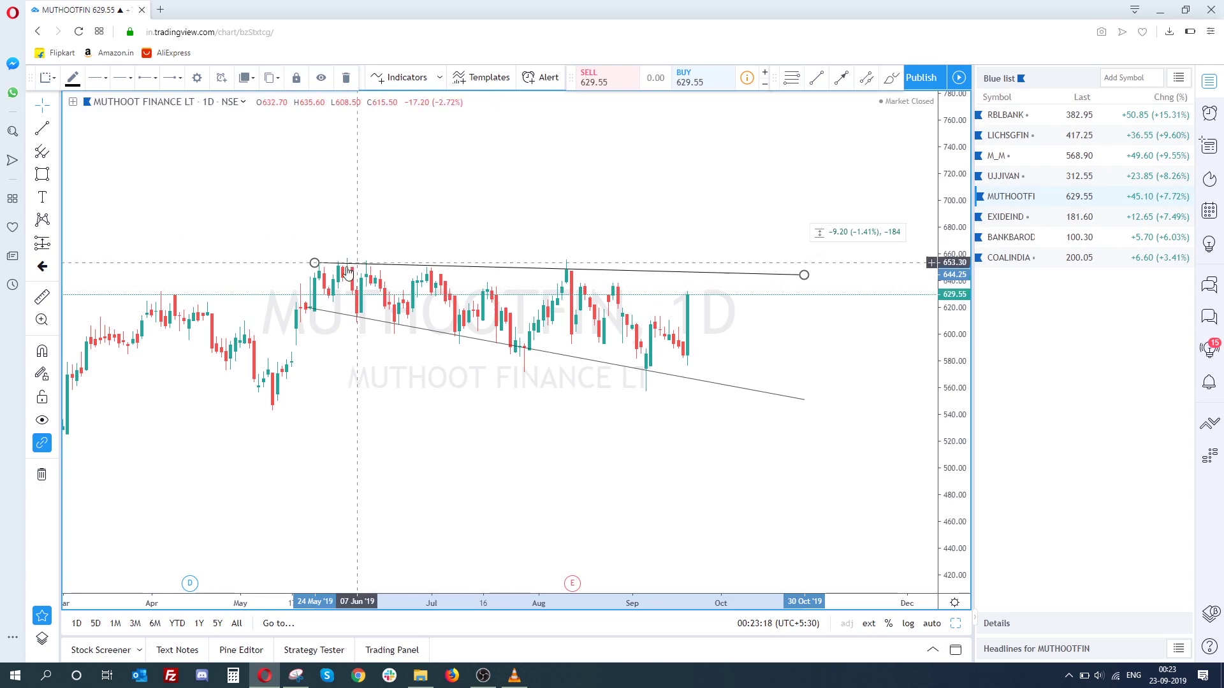
drag(314, 262, 286, 262)
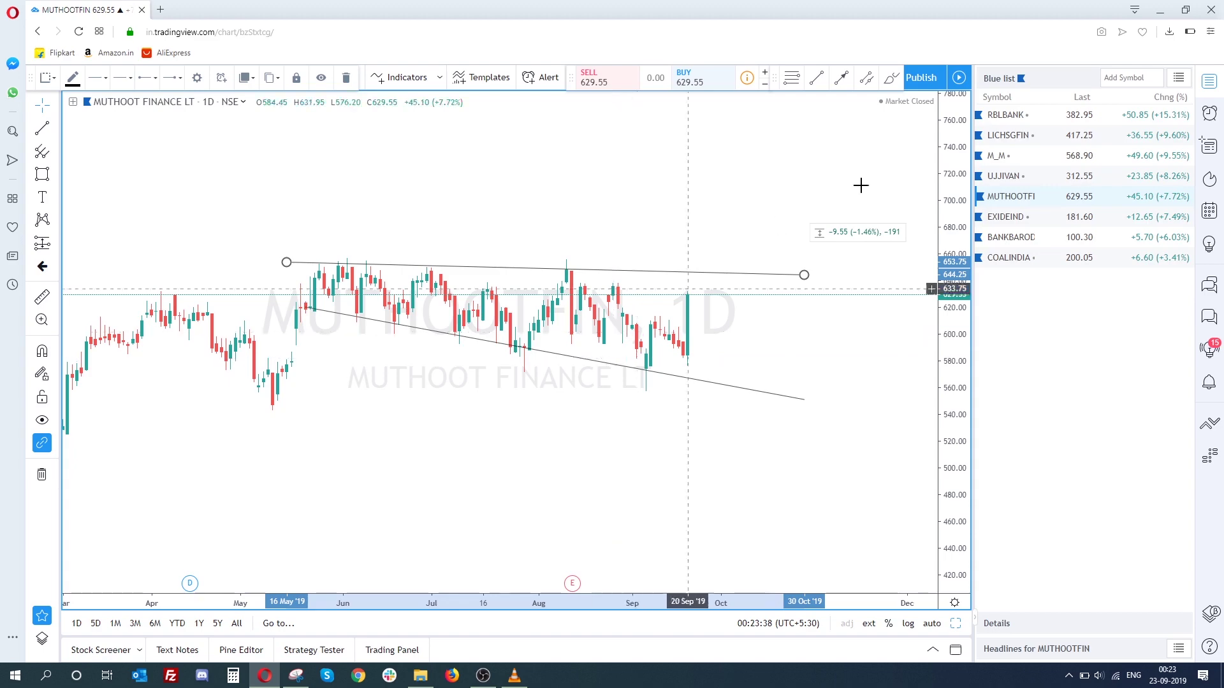
Step: Review the BANKBARODA channel and the COALINDIA price swings on their daily charts
click(1010, 237)
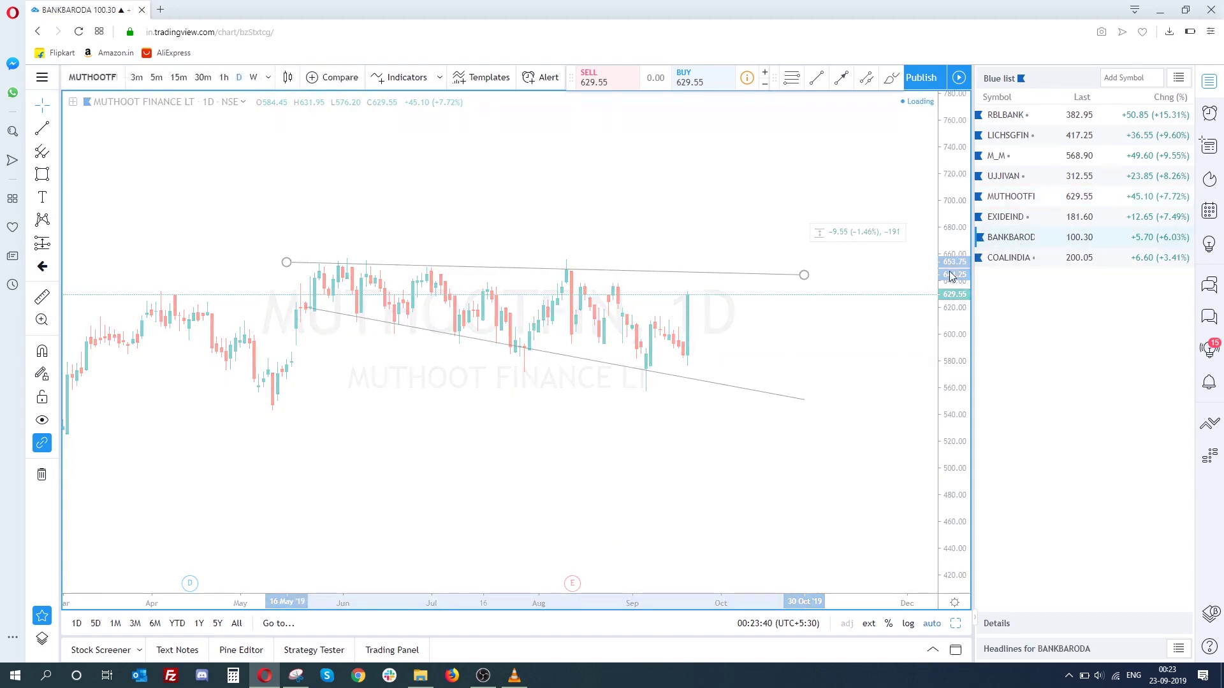
scroll(698, 408, down, 5)
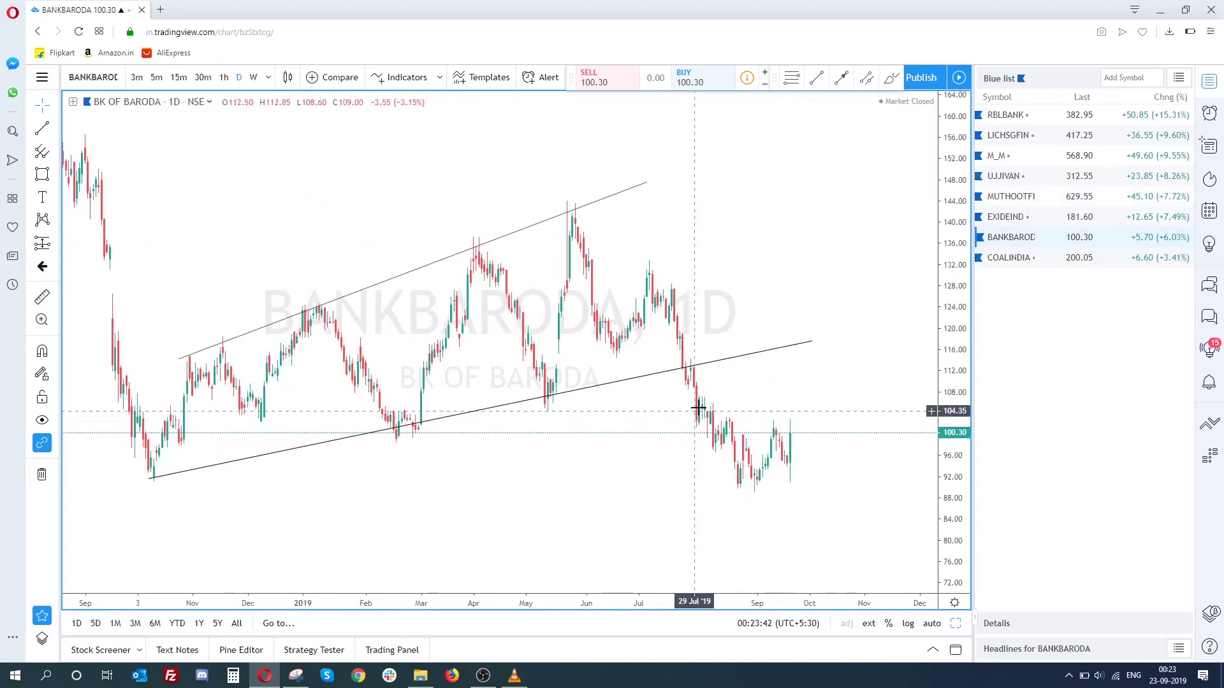
key(Down)
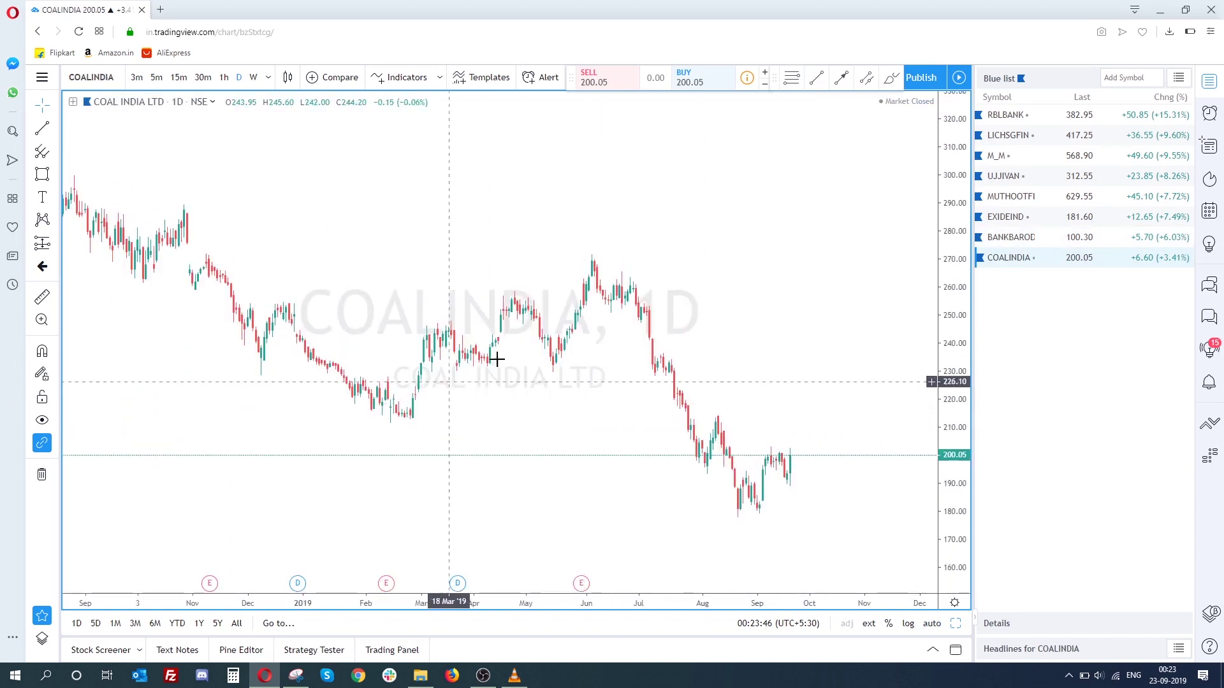
Step: Open the M_M daily chart from the watchlist and remove all its drawings
click(1013, 156)
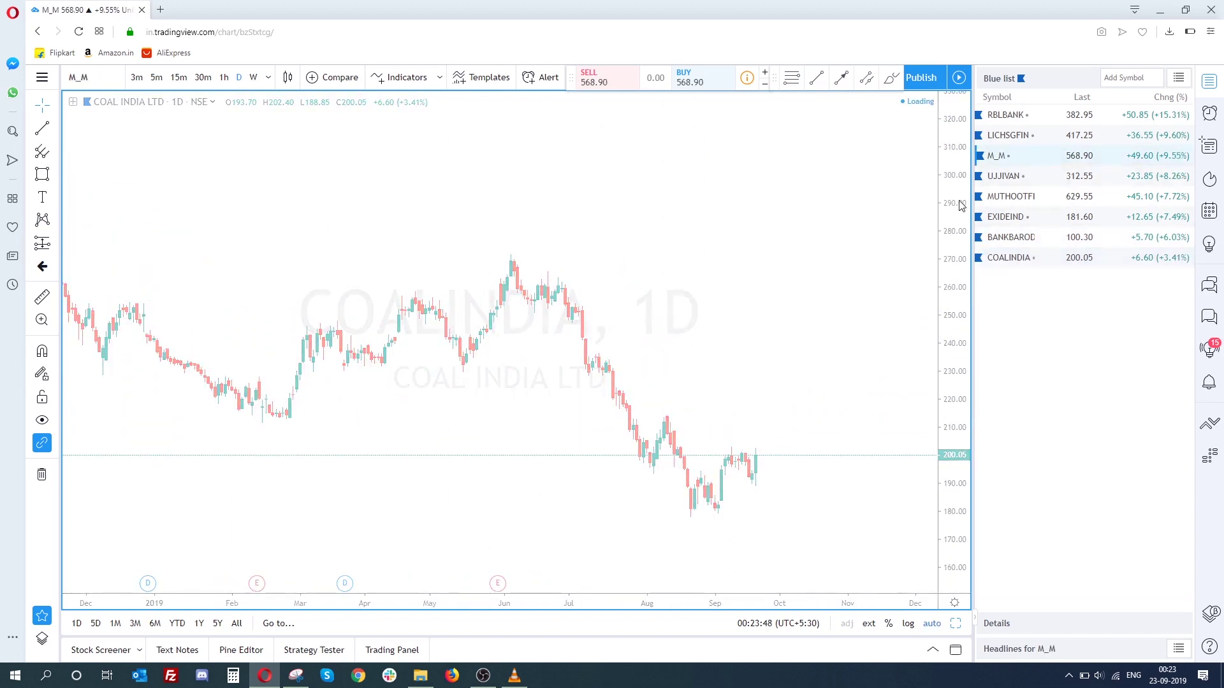
click(41, 474)
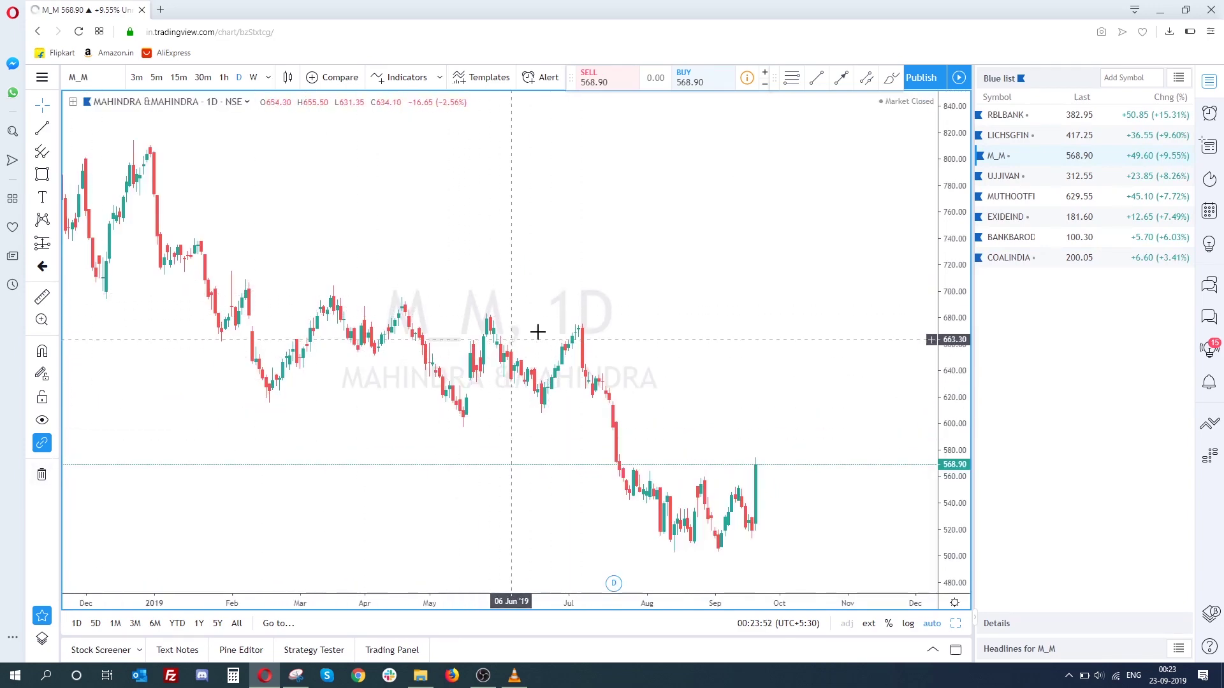
Step: Place horizontal lines at 698.45 and 601.15 around the February–July 2019 swings on the M_M chart, and remove both
click(42, 128)
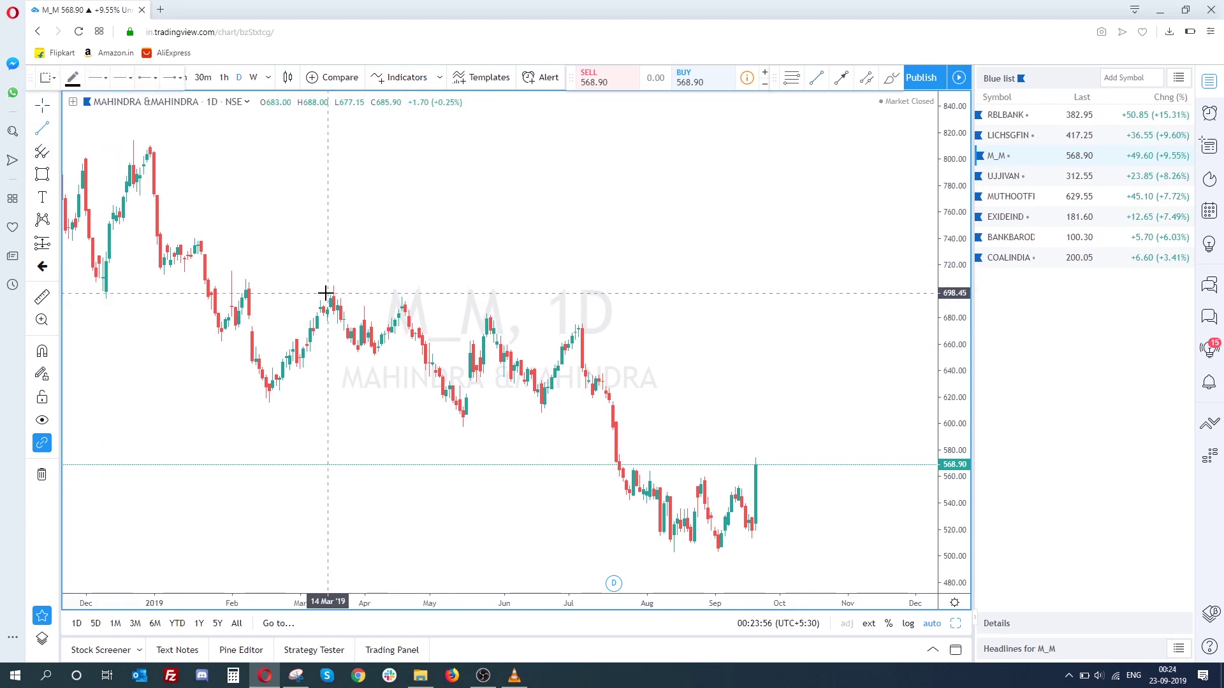
key(alt+h)
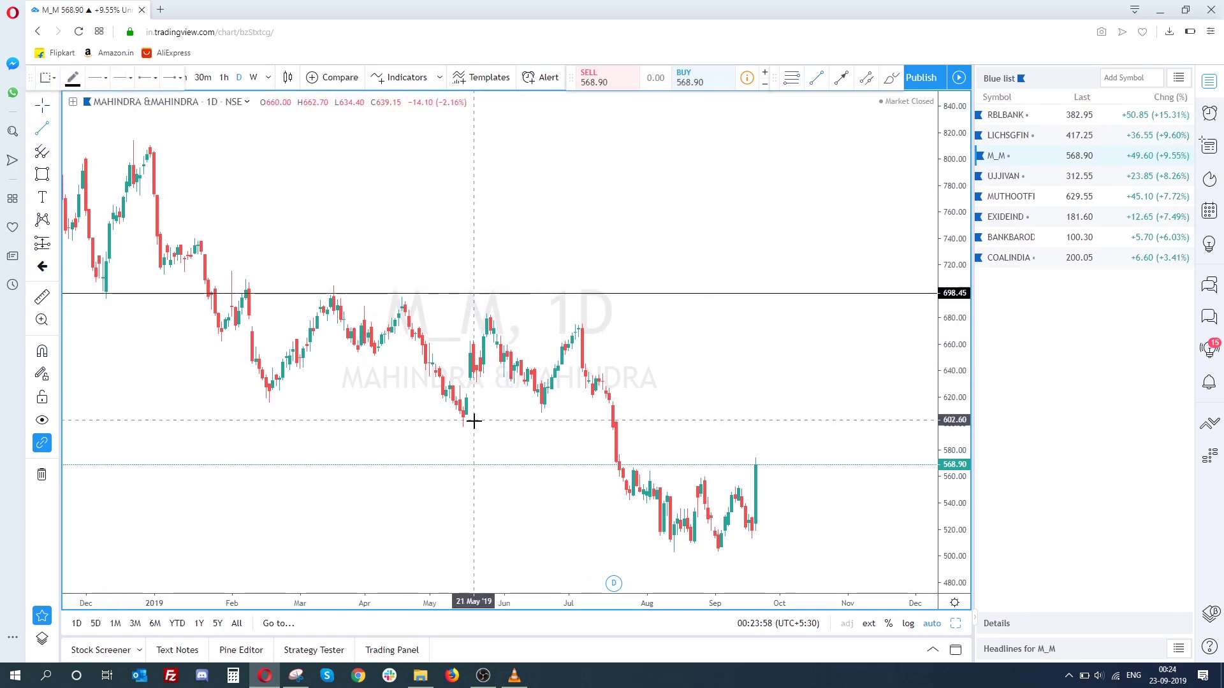
key(alt+h)
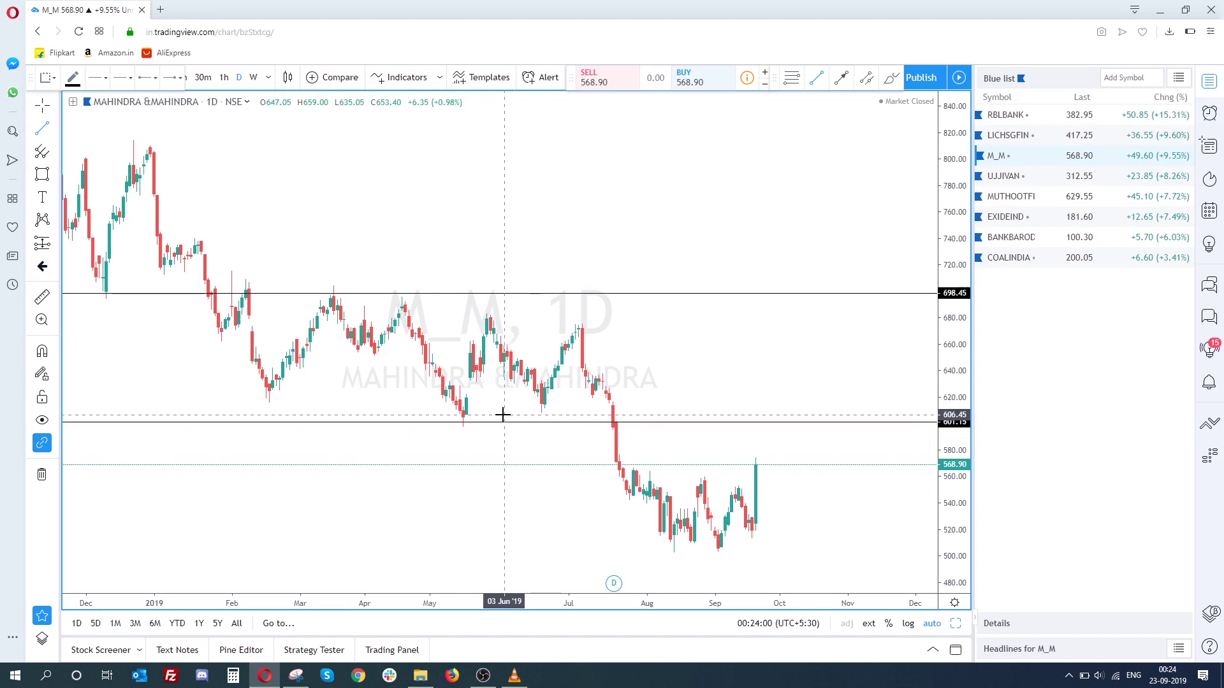
click(41, 474)
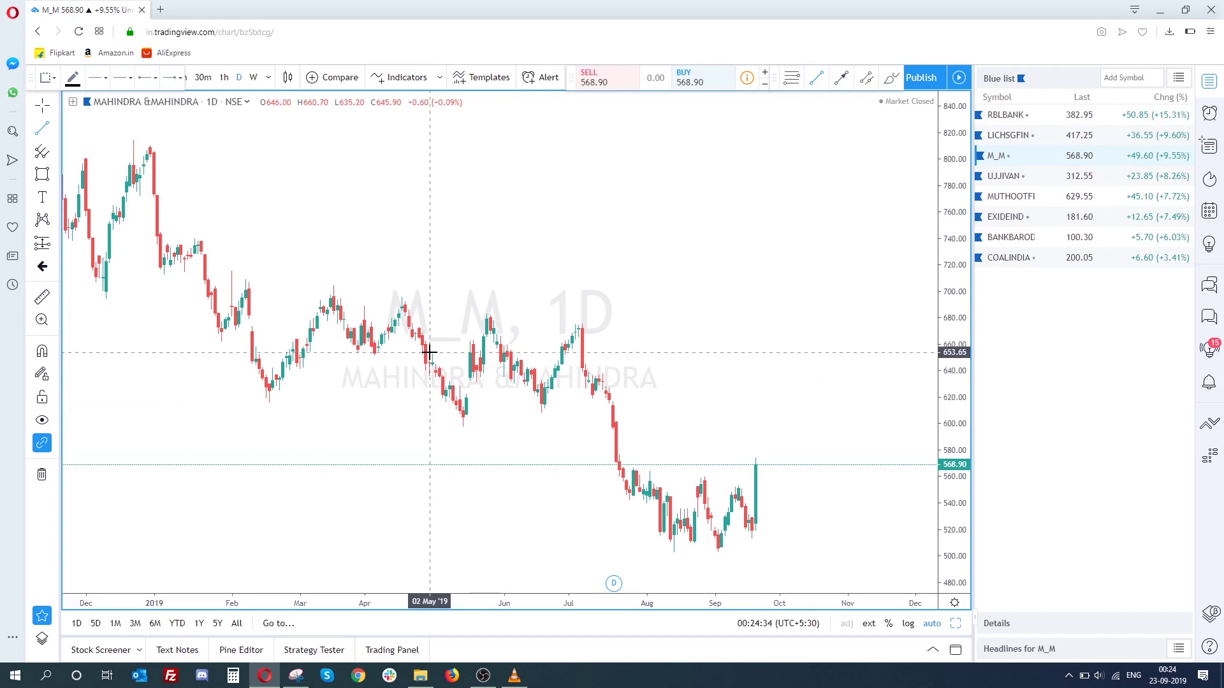
scroll(686, 258, up, 1)
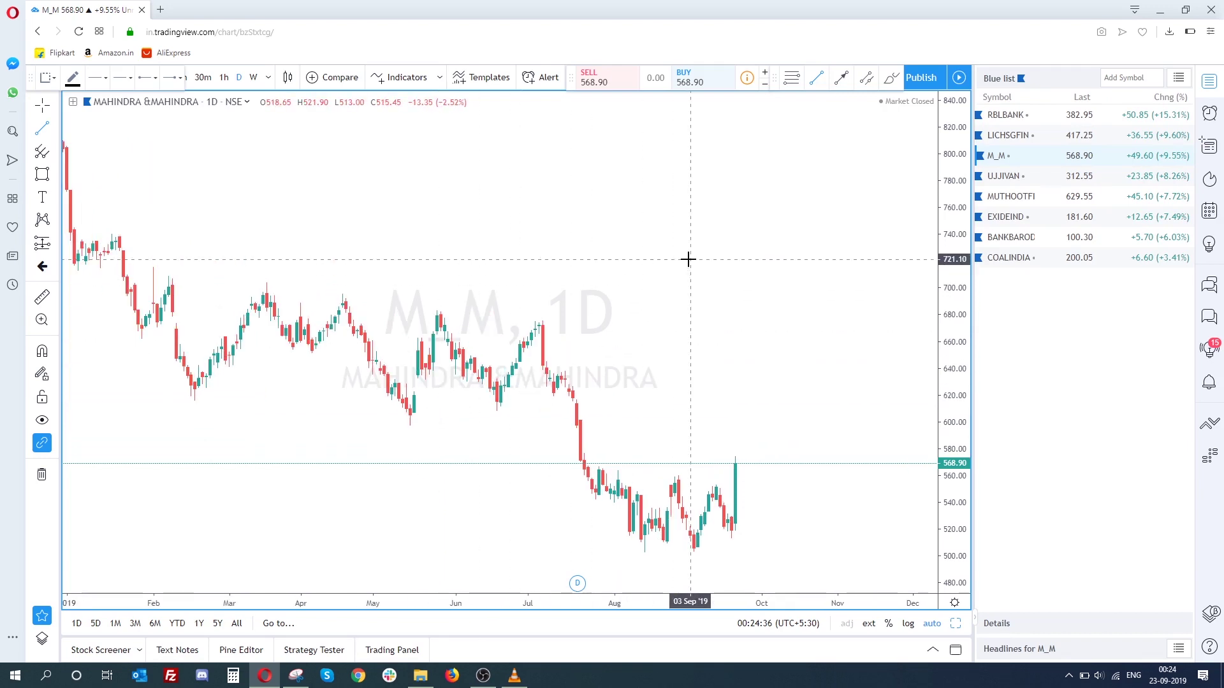